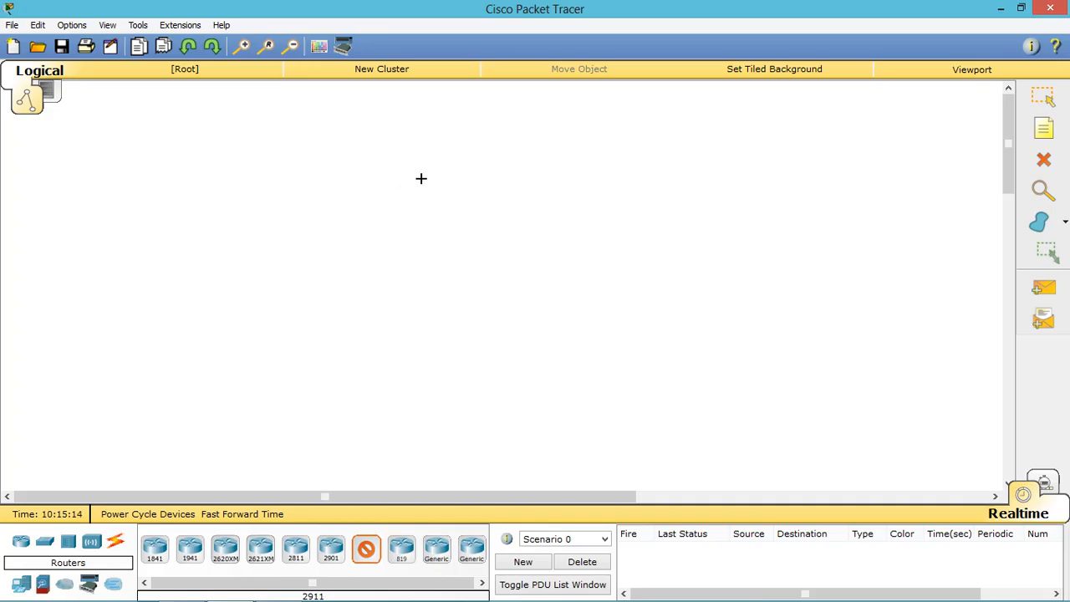
Place five 2911 routers in an inverted V: one at the apex, two midway down and two at the lower ends
left_click(510, 122)
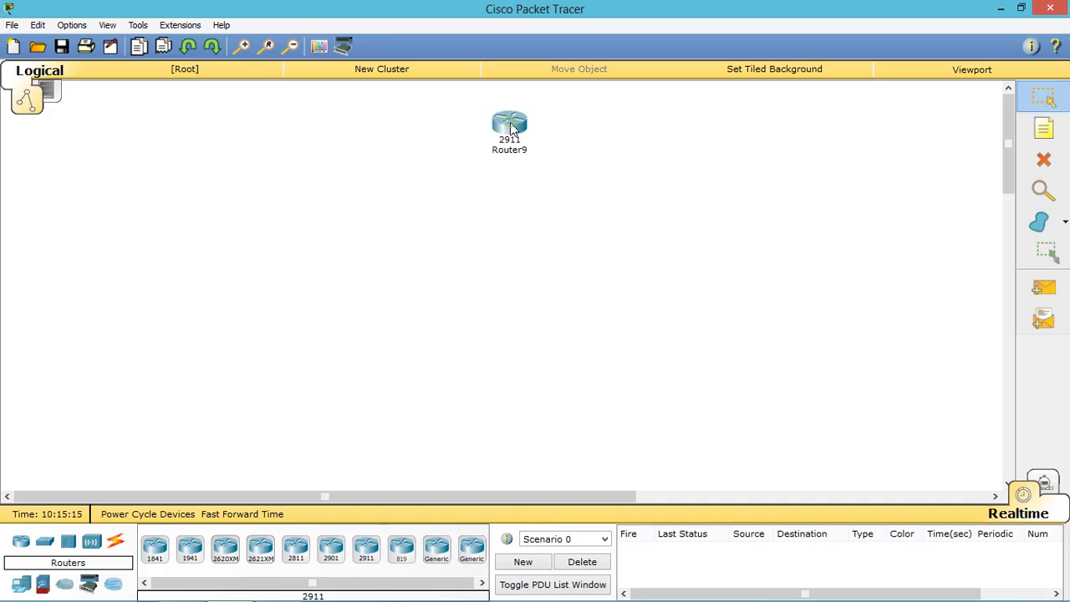
left_click(366, 548)
left_click(424, 215)
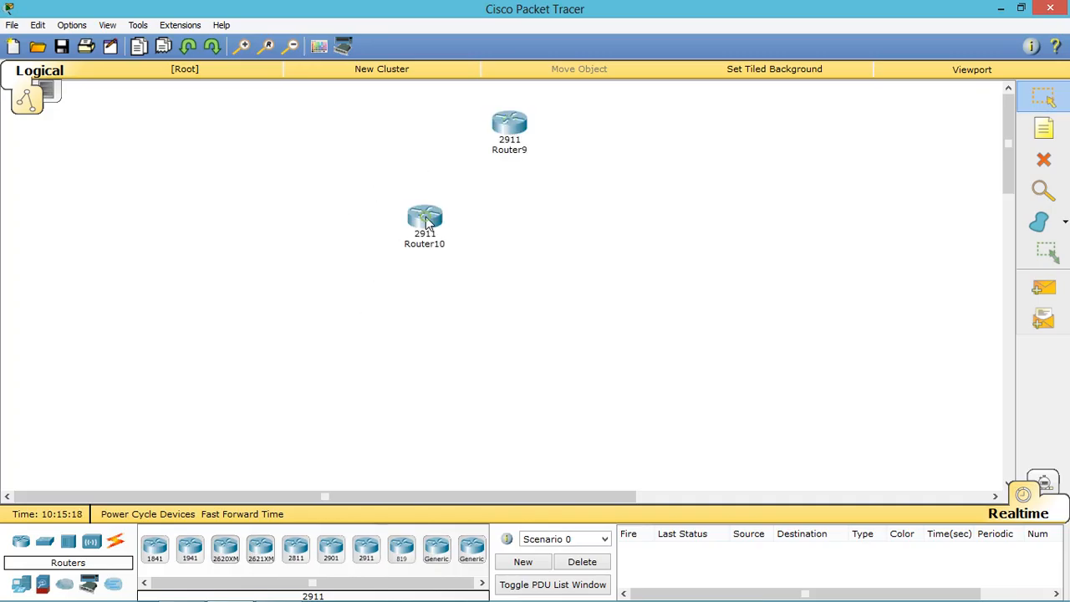
left_click(366, 548)
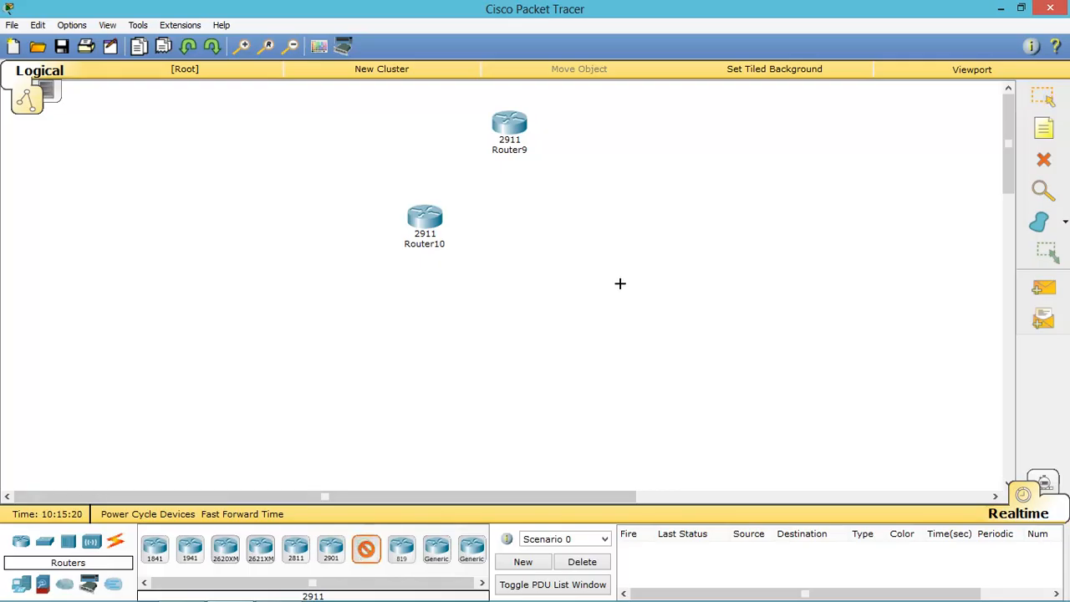
left_click(623, 223)
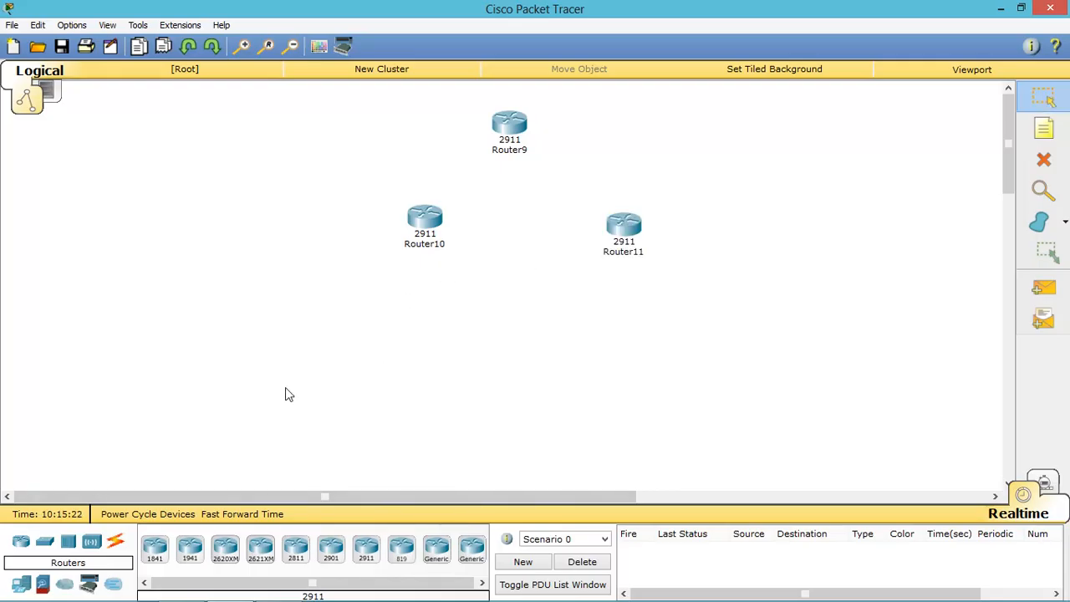
left_click(367, 553)
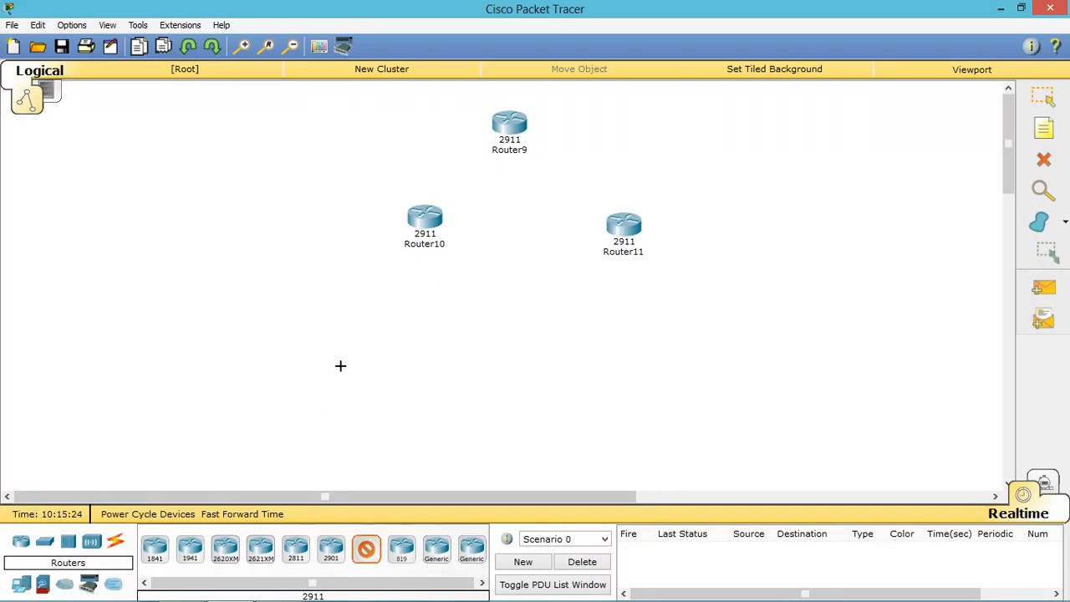
left_click(367, 356)
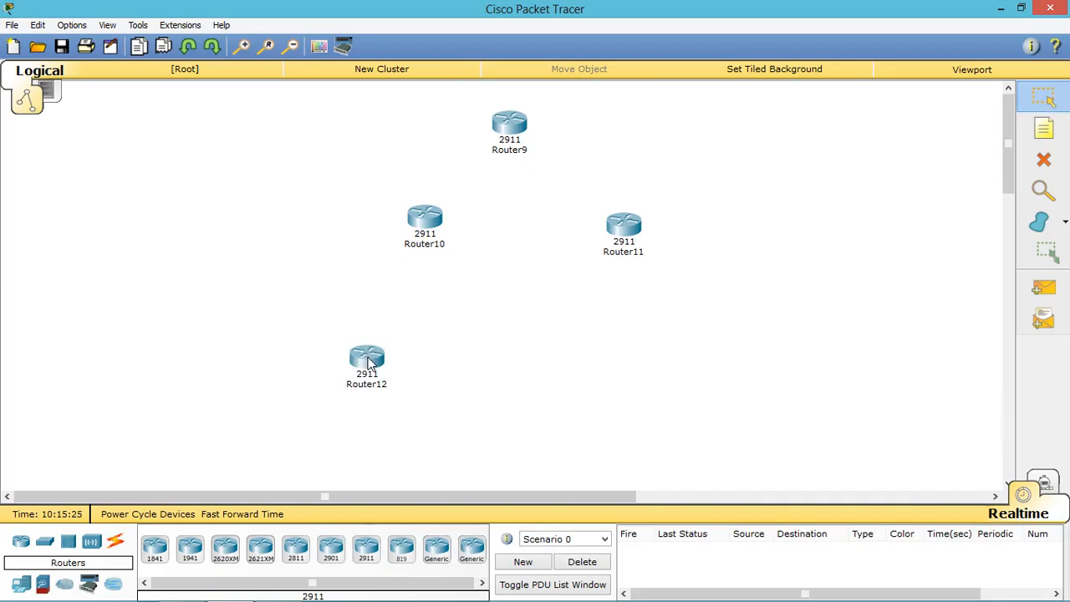
left_click(366, 549)
left_click(663, 365)
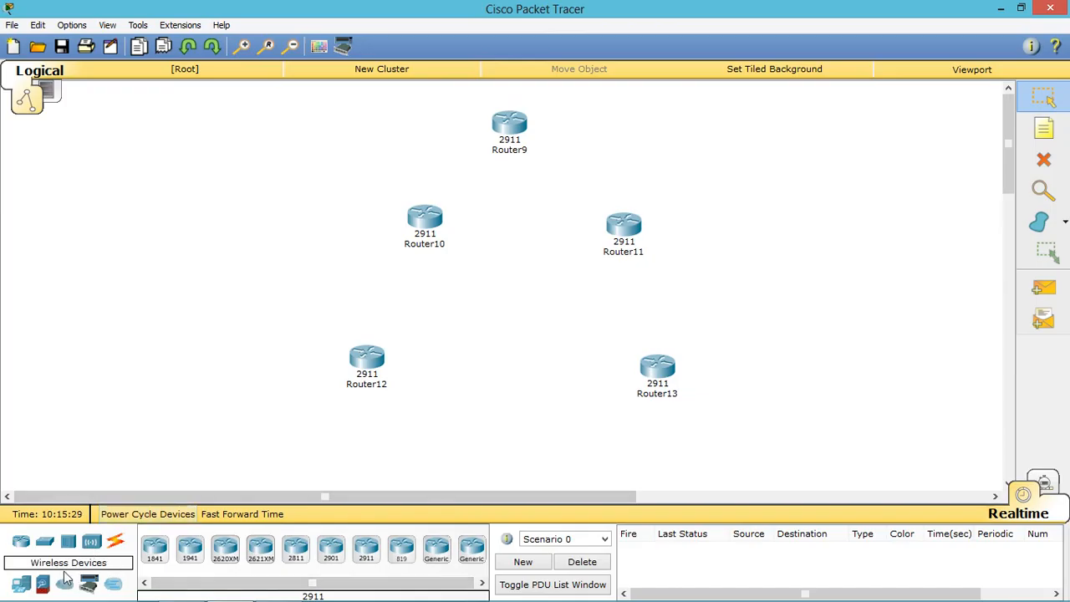
Add two 2960 switches, one on the outer side of each of the two lowest routers
left_click(46, 543)
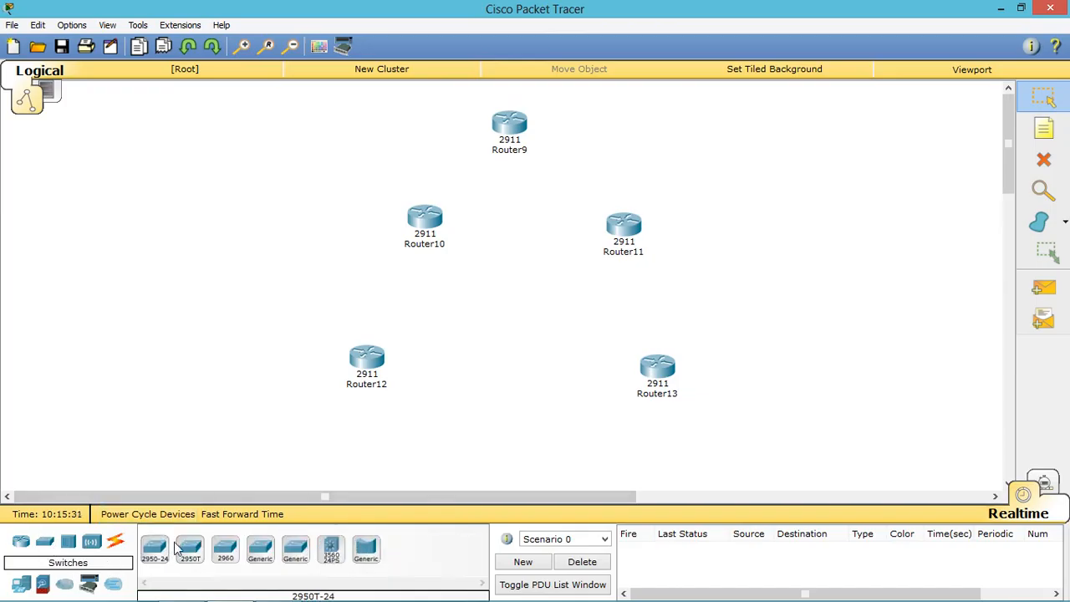
left_click(224, 549)
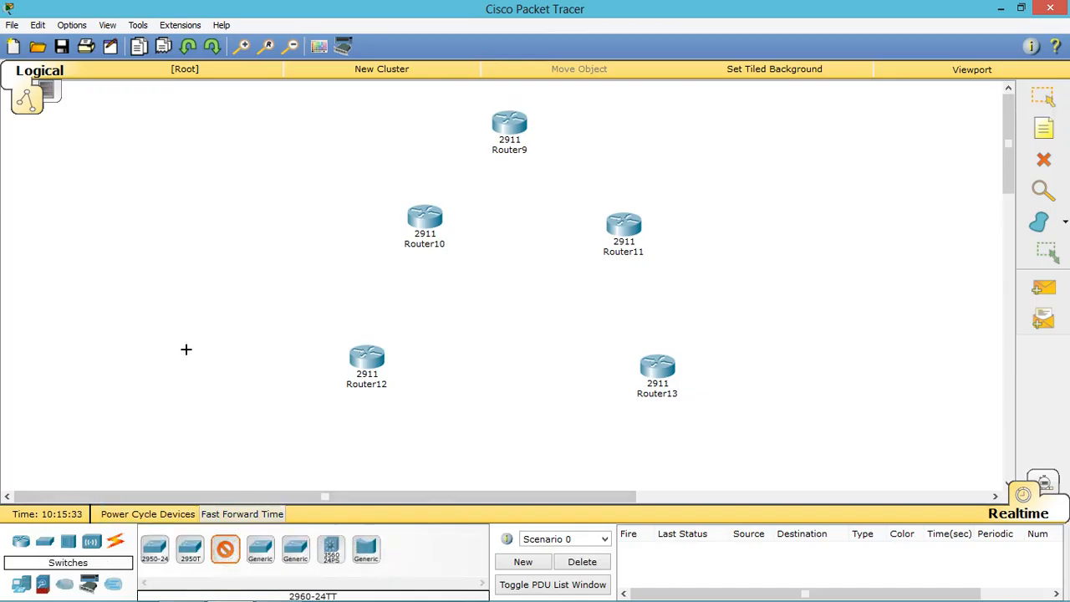
left_click(188, 369)
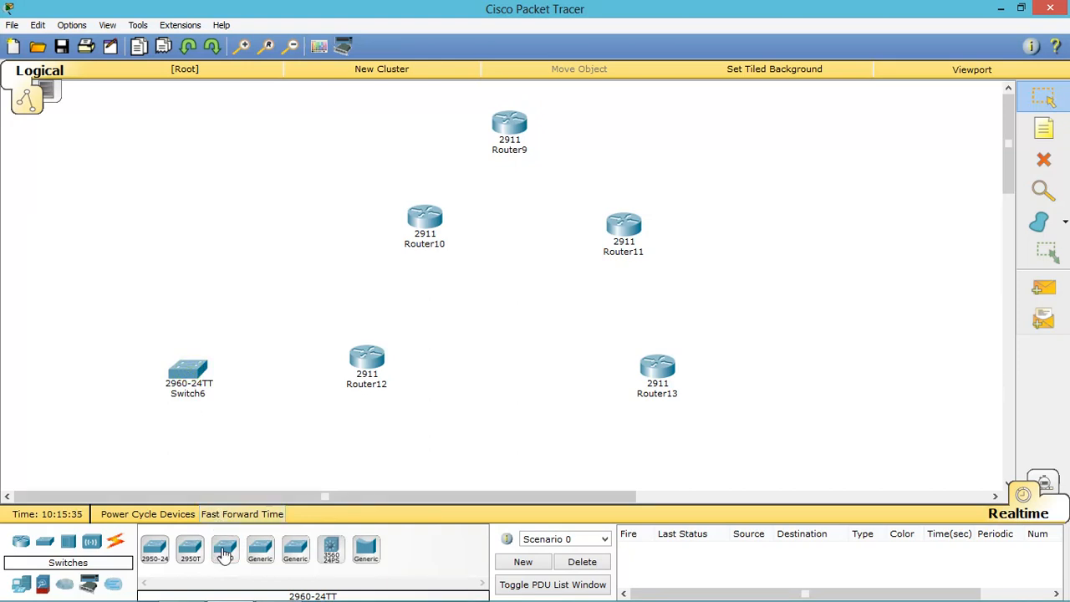
left_click(838, 377)
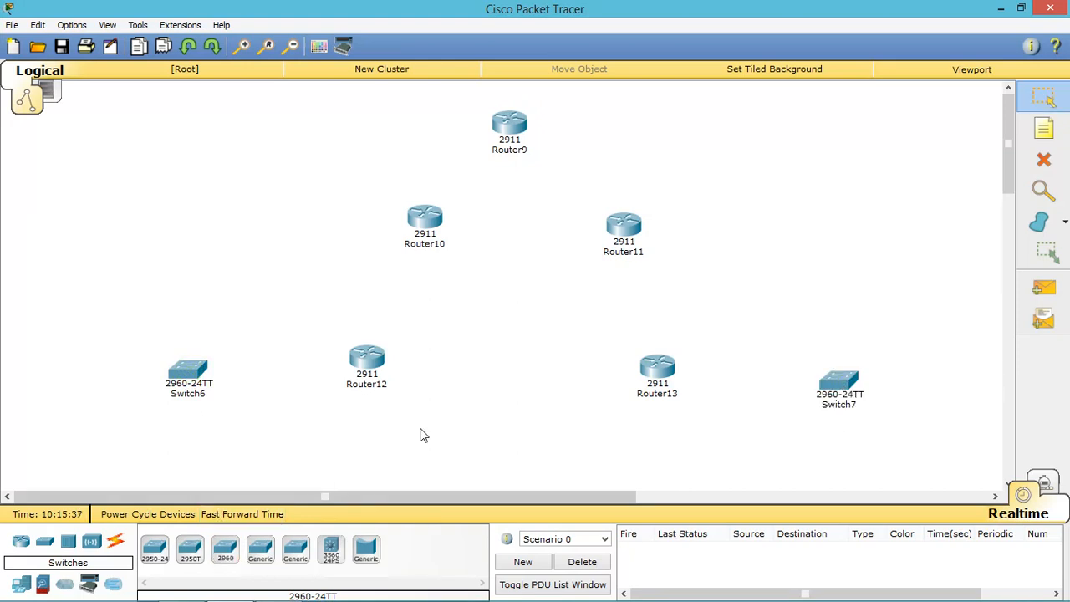
Add two generic PCs, one on the outer side of each switch
left_click(21, 584)
left_click(153, 548)
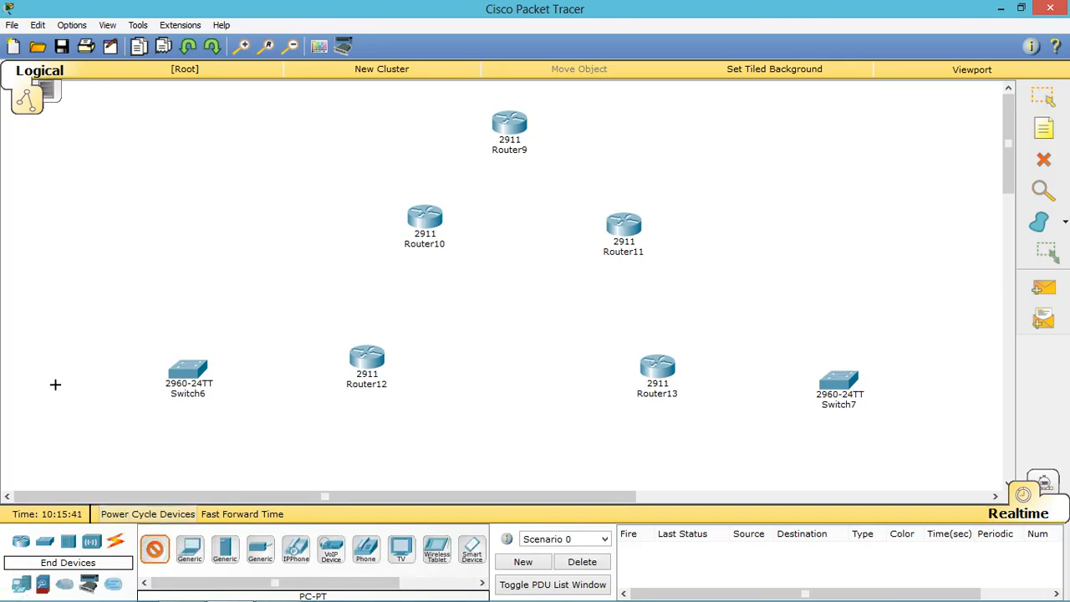
left_click(54, 383)
left_click(154, 549)
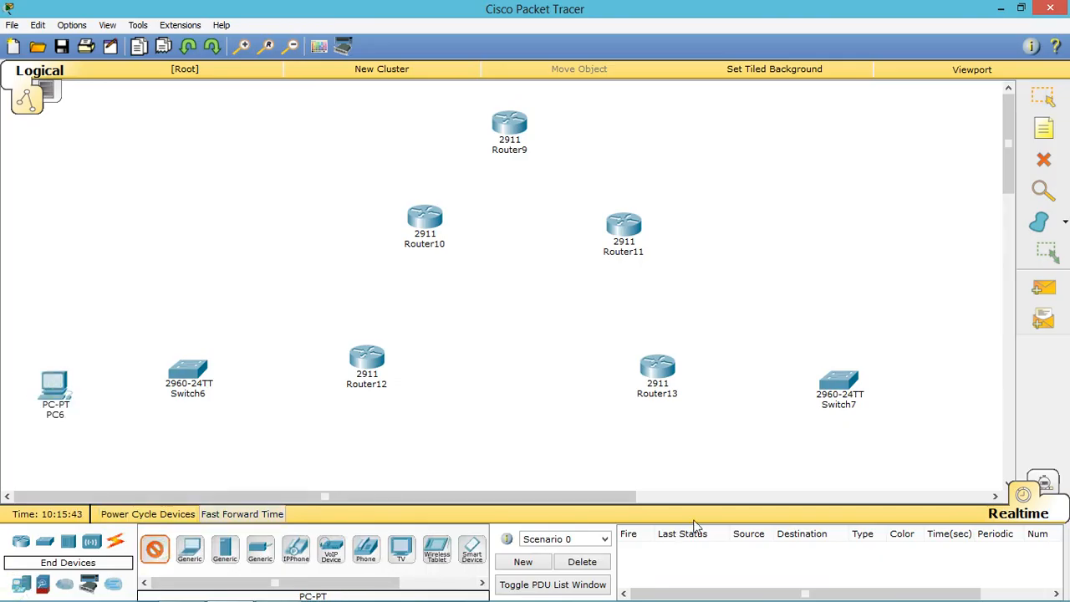
left_click(958, 412)
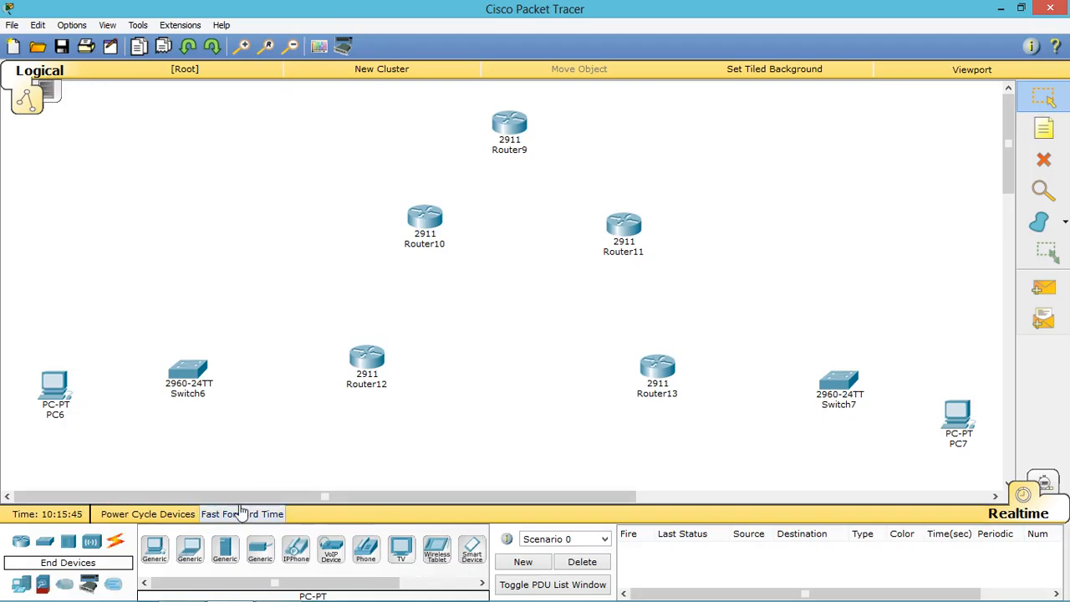
Connect PC6's FastEthernet0 to Switch6's GigabitEthernet0/1 with a copper straight-through cable
left_click(116, 540)
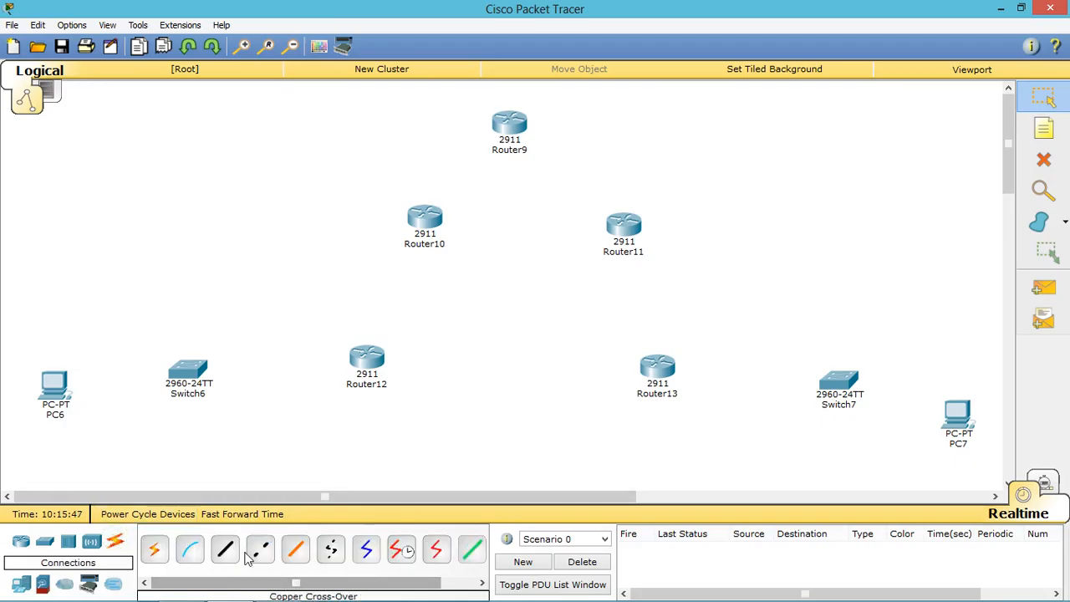
left_click(223, 551)
left_click(53, 387)
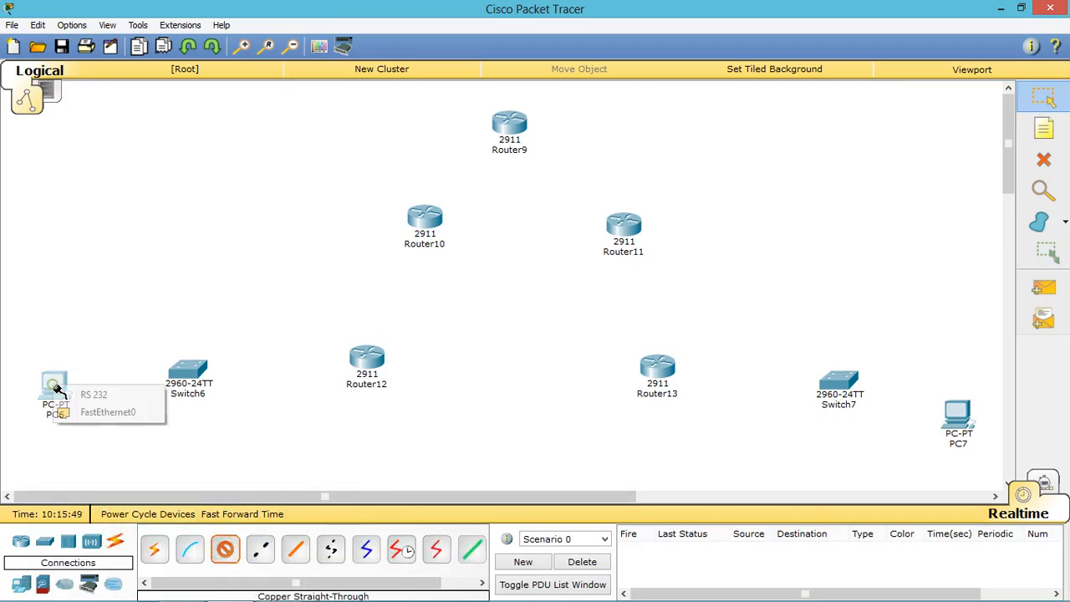
left_click(83, 411)
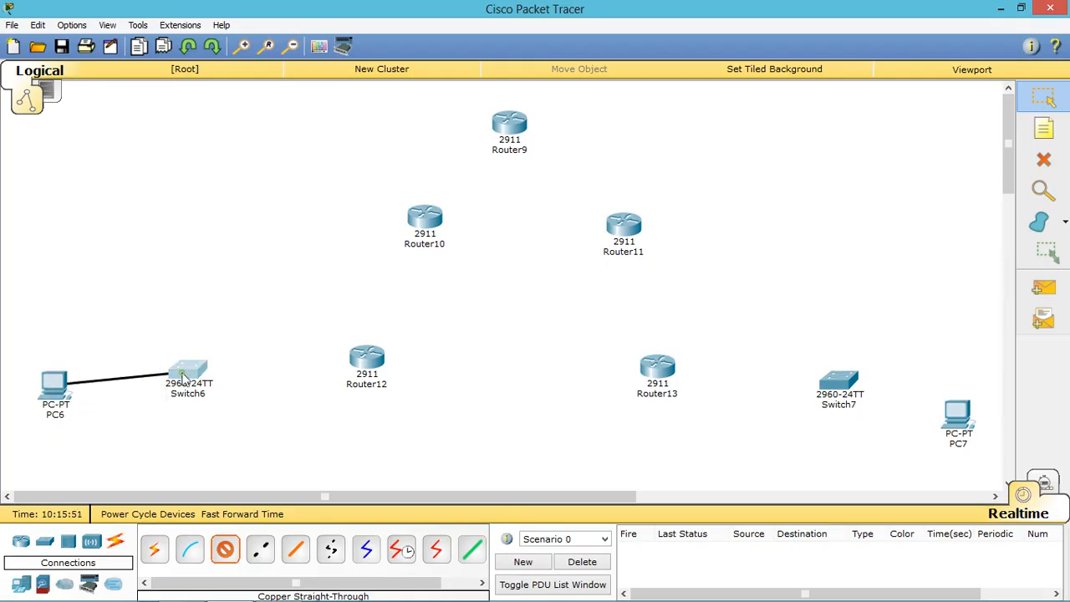
left_click(185, 376)
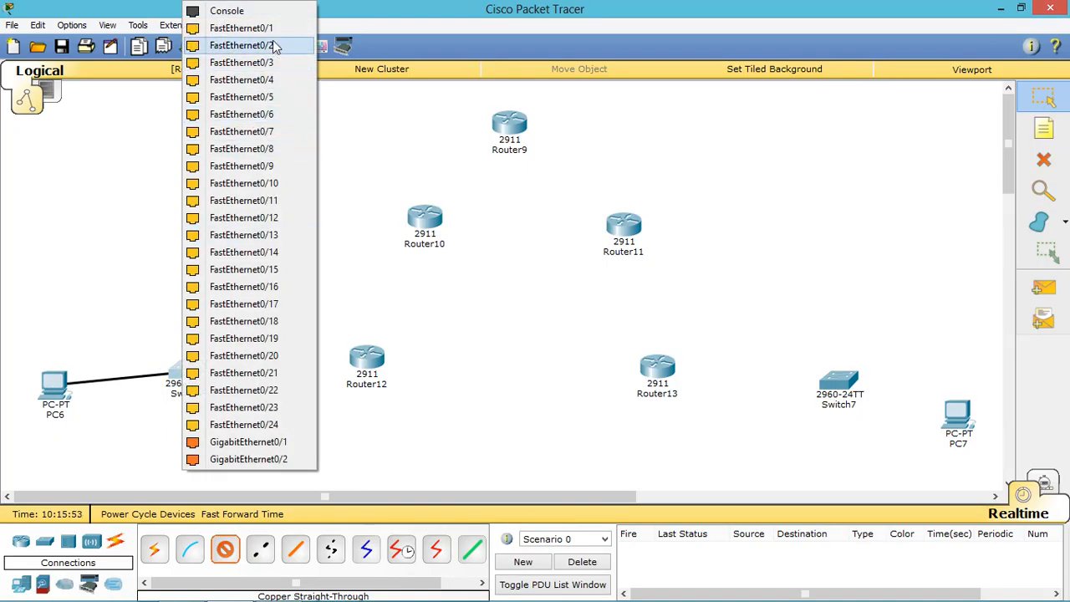
left_click(284, 441)
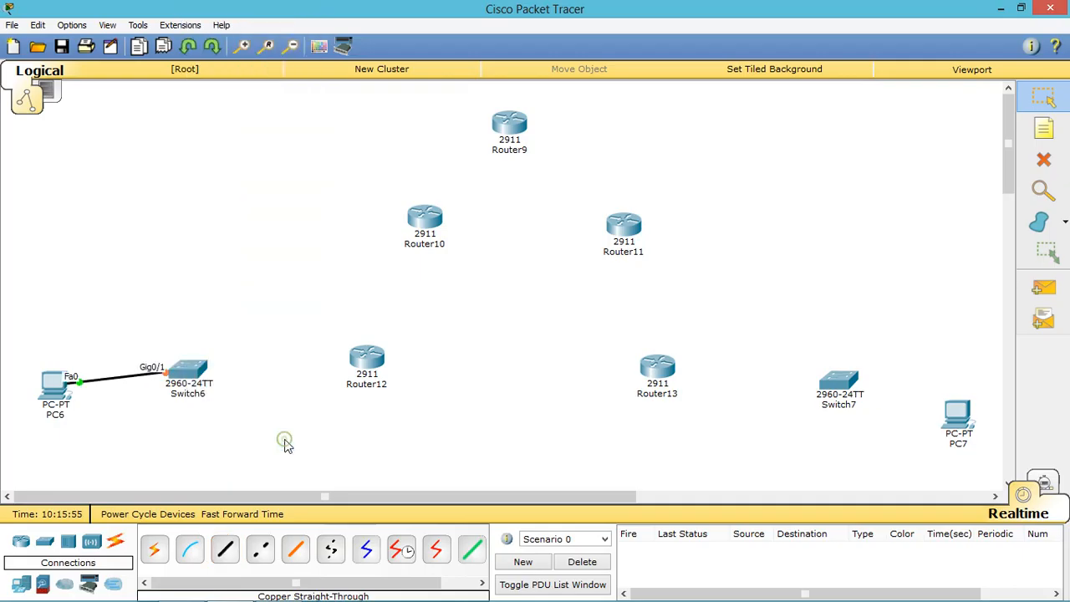
Connect Switch6's GigabitEthernet0/2 to Router12's GigabitEthernet0/2 with a copper straight-through cable
left_click(225, 548)
left_click(188, 372)
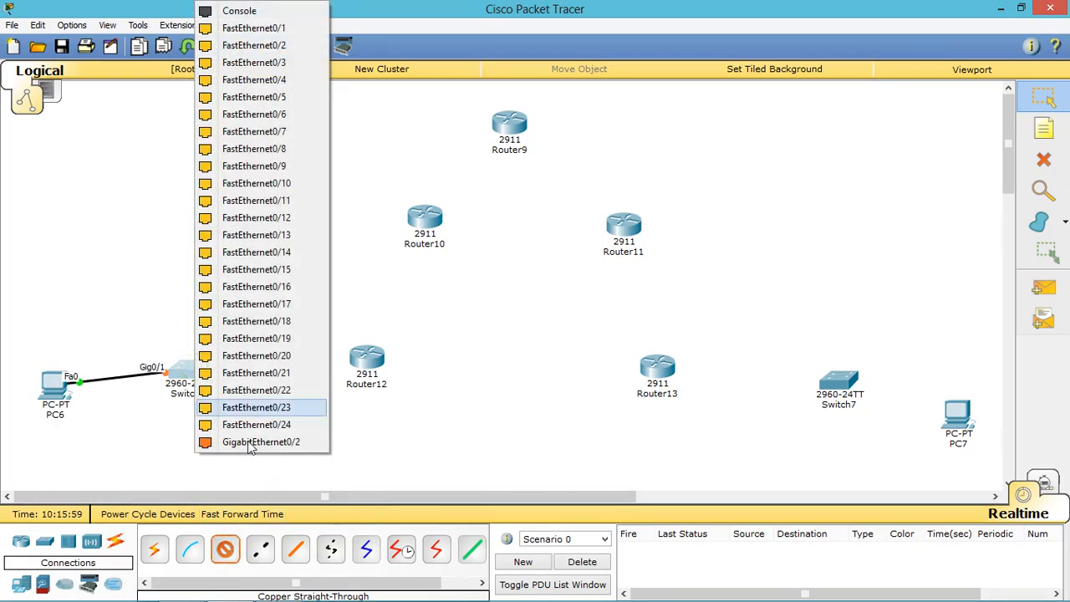
left_click(261, 442)
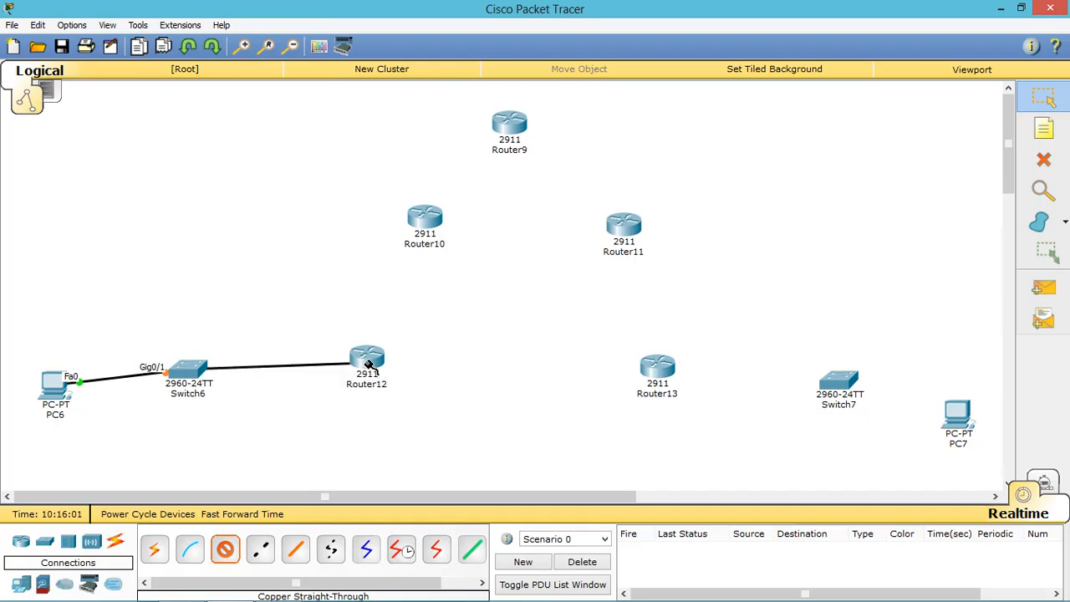
left_click(365, 362)
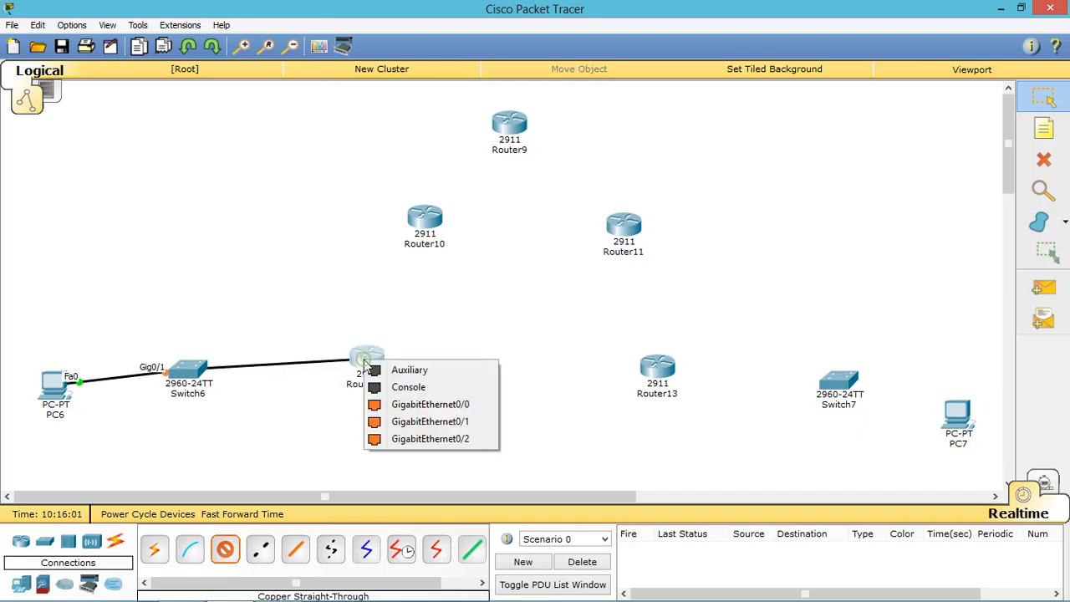
left_click(422, 436)
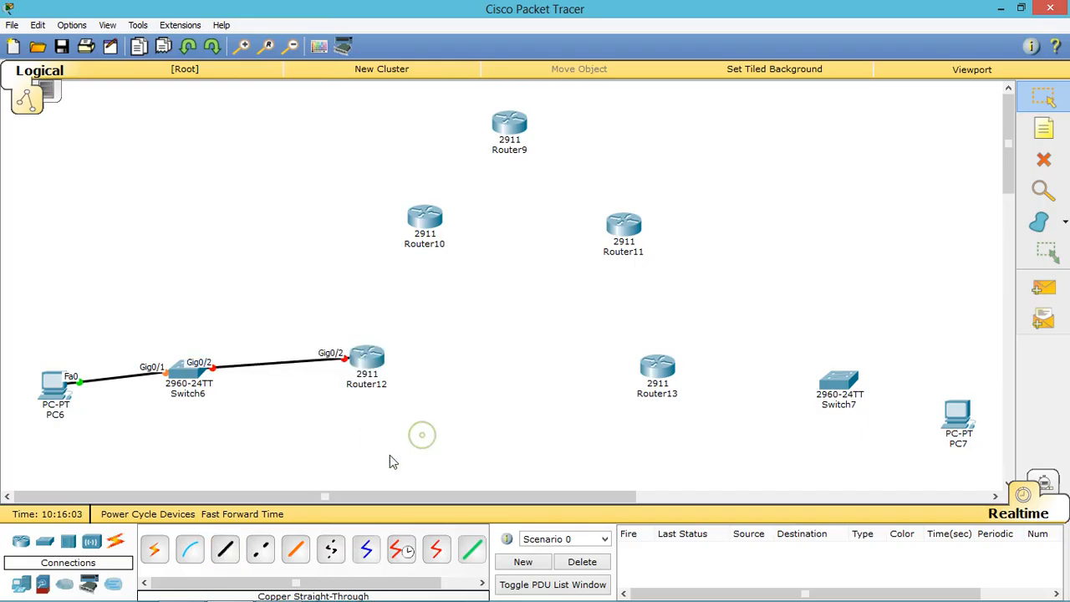
Connect Router12's GigabitEthernet0/0 to Router10's GigabitEthernet0/0 with a copper cross-over cable
left_click(260, 549)
left_click(366, 355)
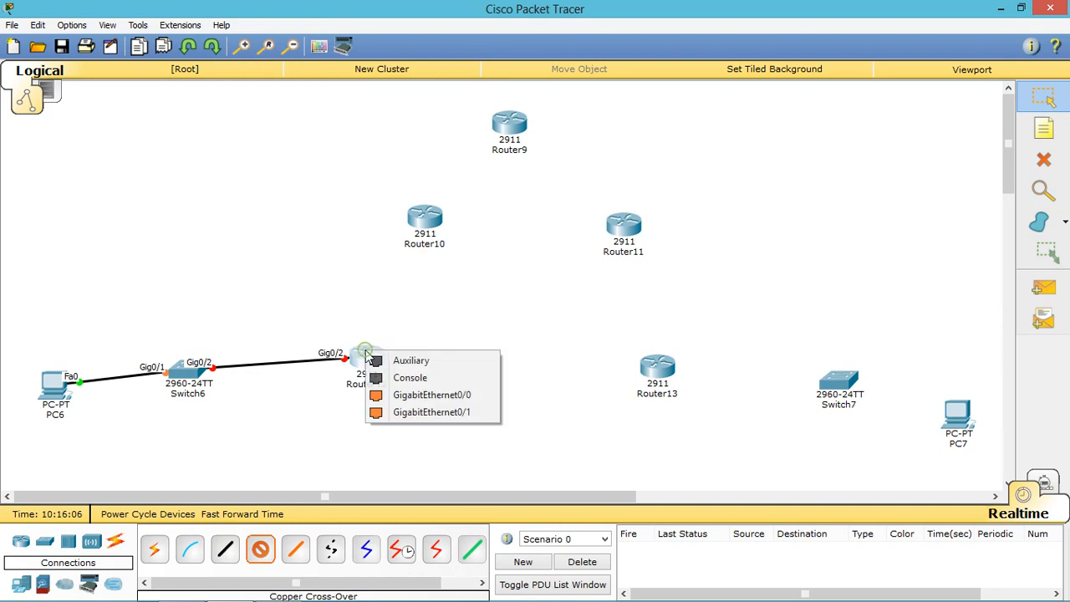
left_click(432, 403)
left_click(425, 219)
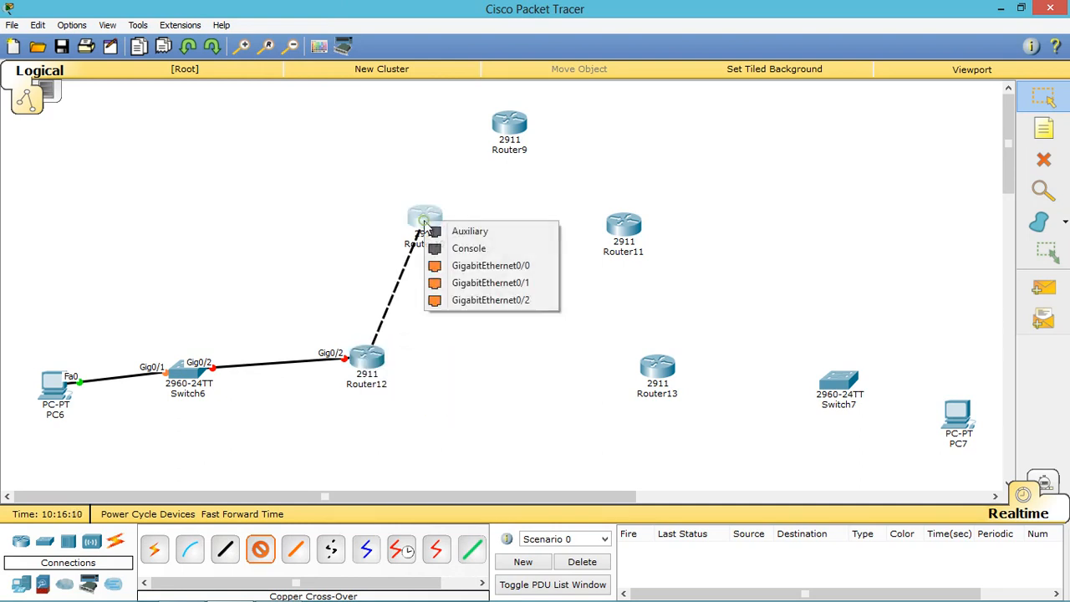
left_click(484, 268)
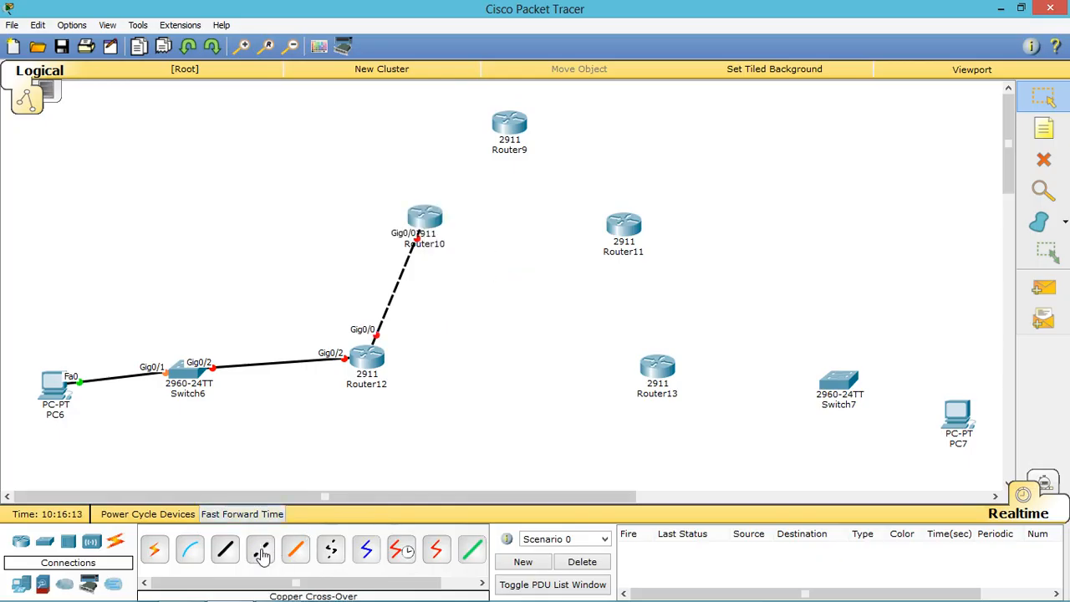
Connect Router10's GigabitEthernet0/1 to Router9's GigabitEthernet0/1 with a copper cross-over cable
left_click(262, 554)
left_click(429, 214)
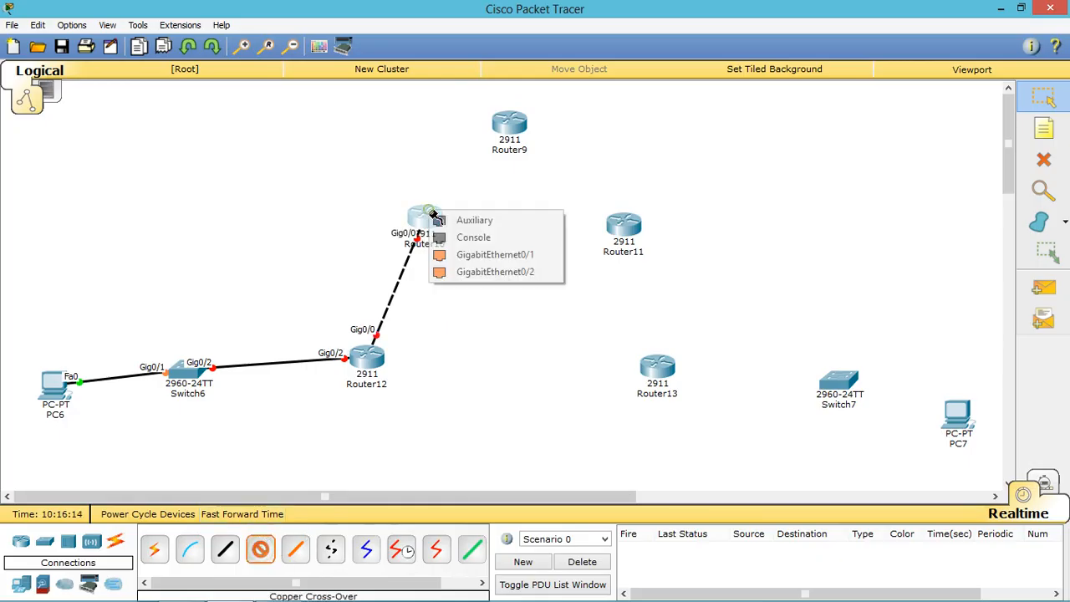
left_click(483, 255)
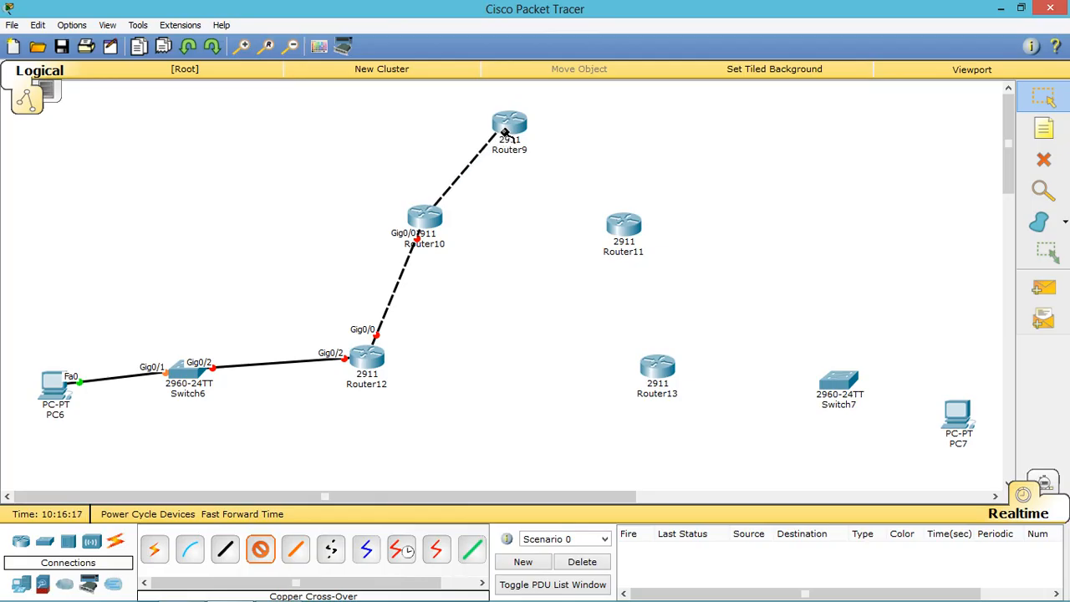
left_click(505, 132)
left_click(567, 191)
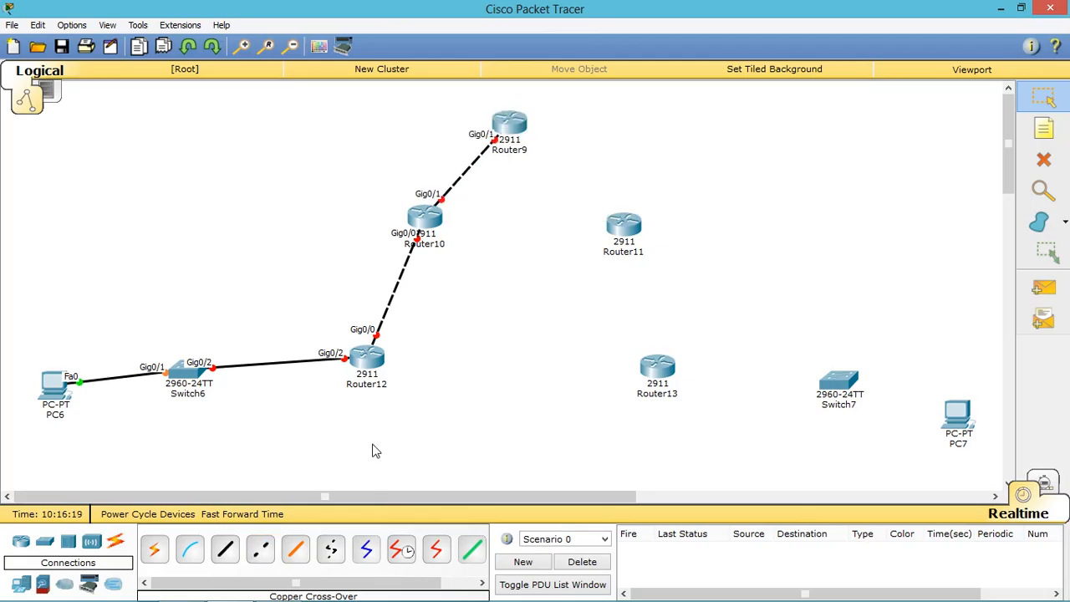
Connect Router9's GigabitEthernet0/0 to Router11's GigabitEthernet0/0 with a copper cross-over cable
left_click(260, 549)
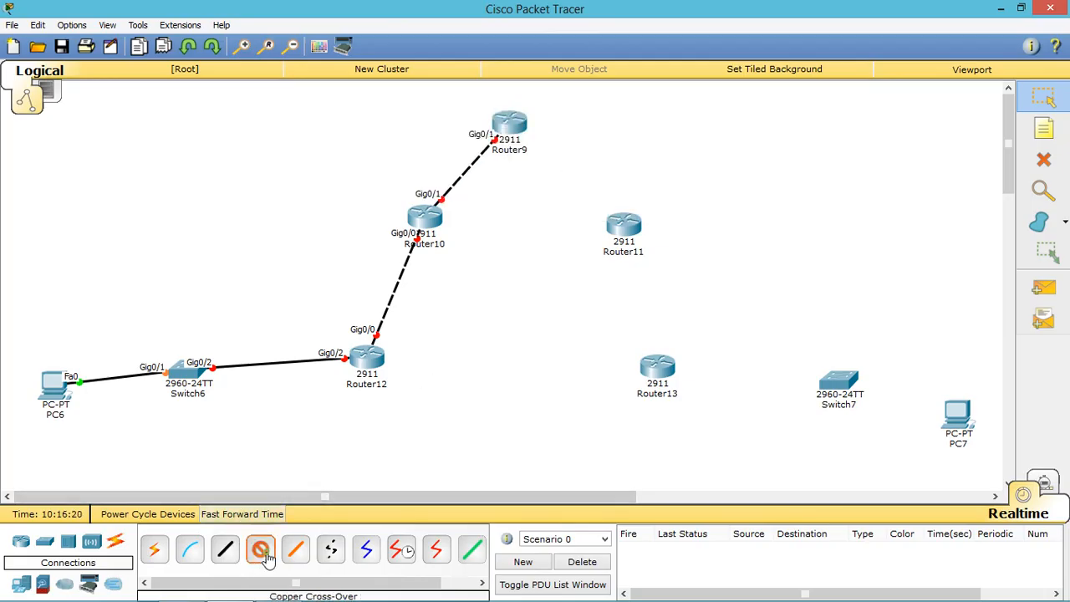
left_click(519, 136)
left_click(588, 171)
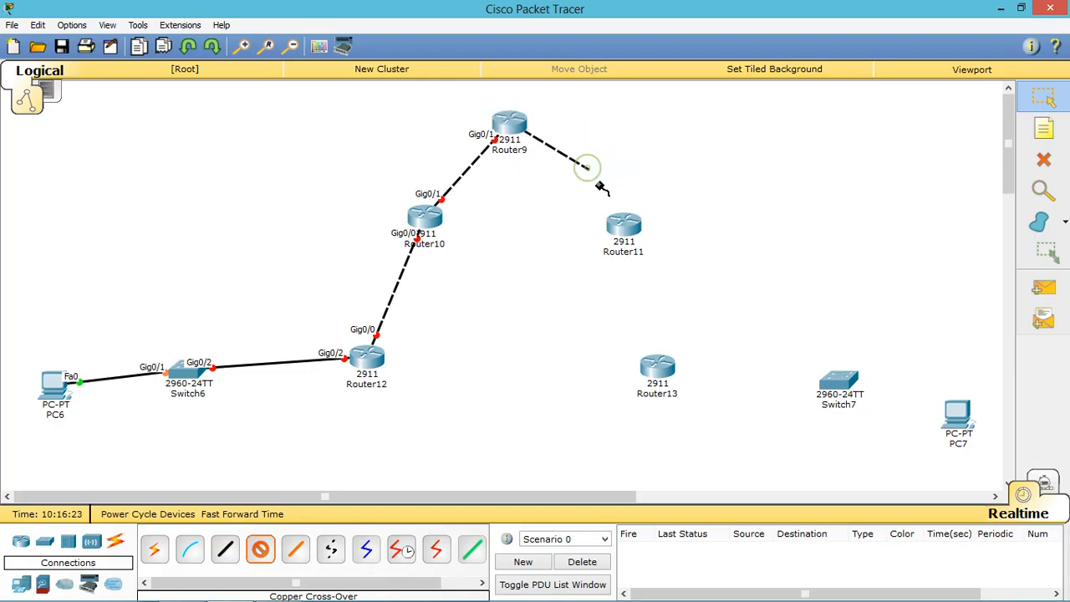
left_click(615, 223)
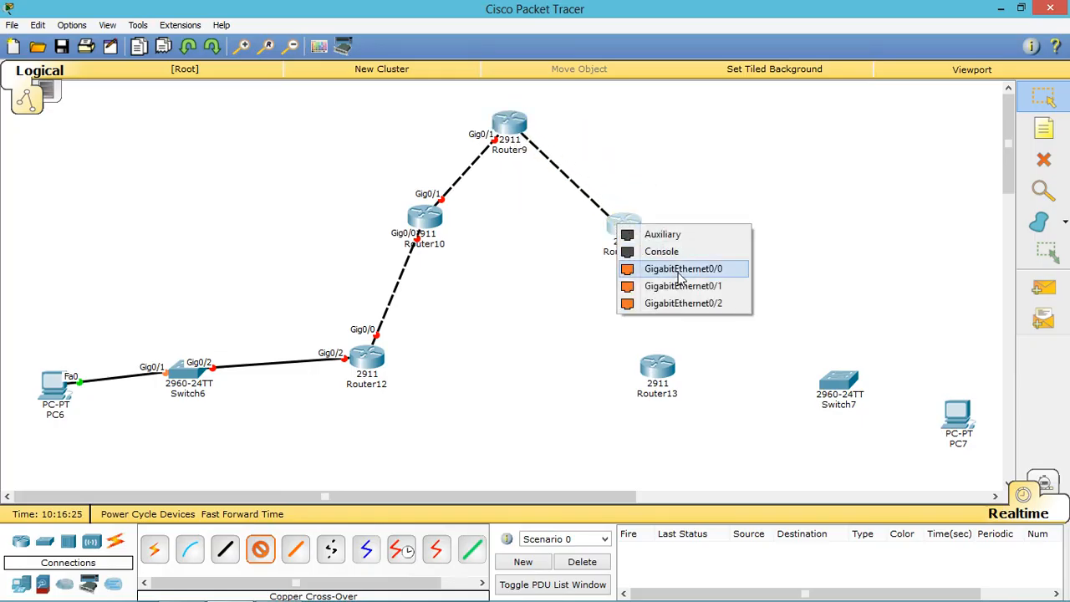
left_click(679, 269)
Connect Router11's GigabitEthernet0/1 to Router13's GigabitEthernet0/1 with a copper cross-over cable
left_click(261, 552)
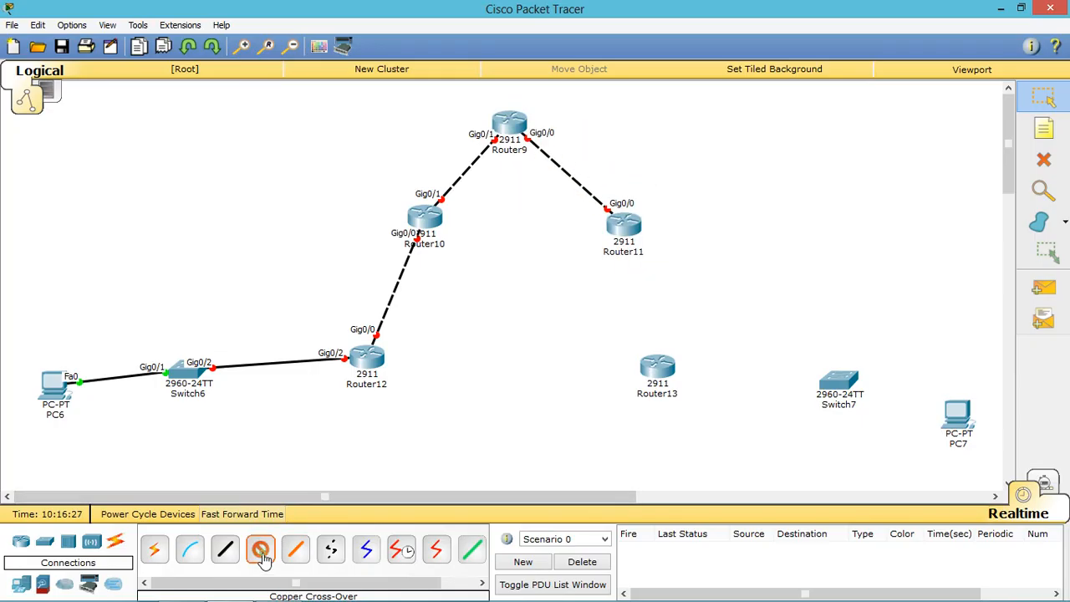
left_click(633, 229)
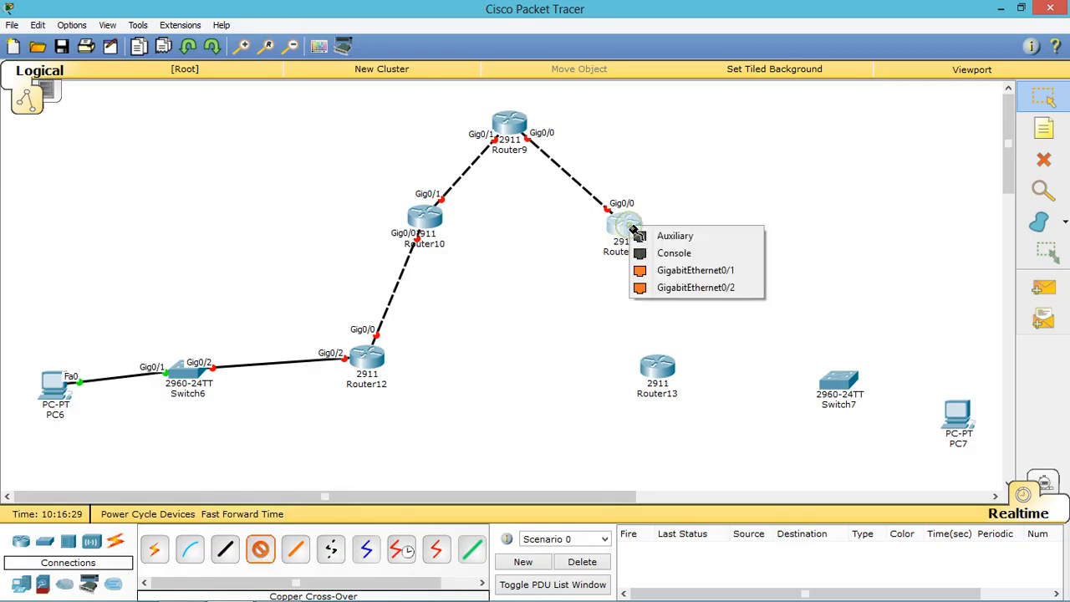
left_click(704, 270)
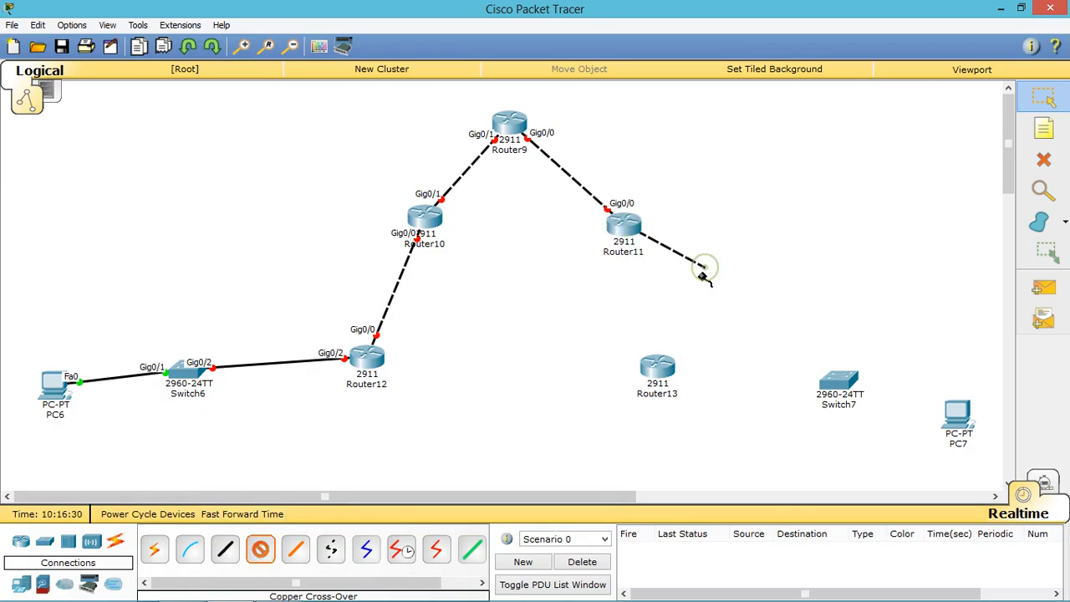
left_click(662, 369)
left_click(716, 428)
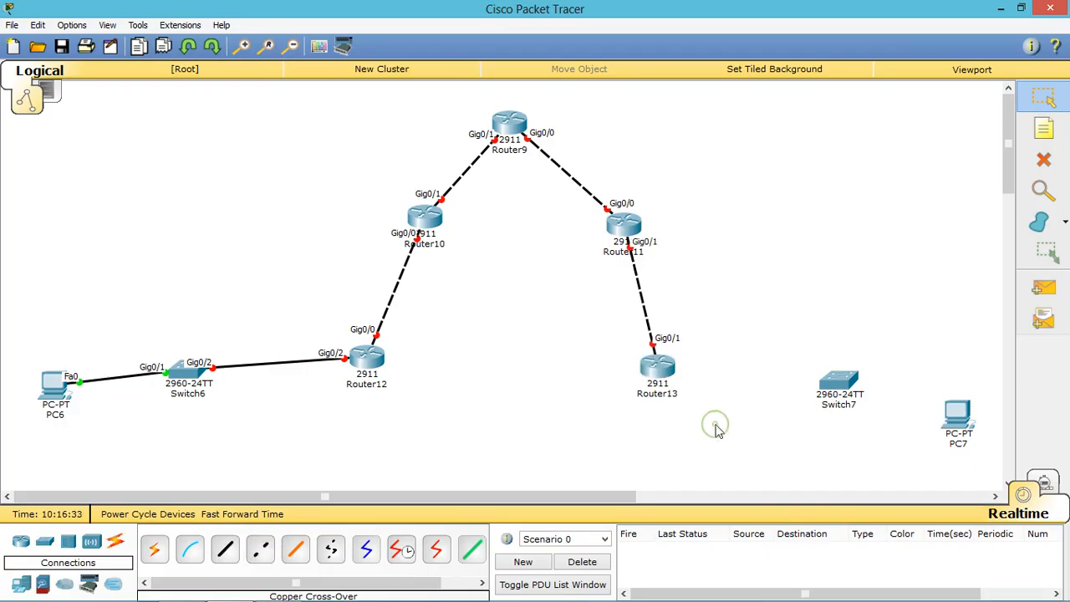
Connect Router13's GigabitEthernet0/0 to Switch7's GigabitEthernet0/1 with a copper straight-through cable
left_click(226, 548)
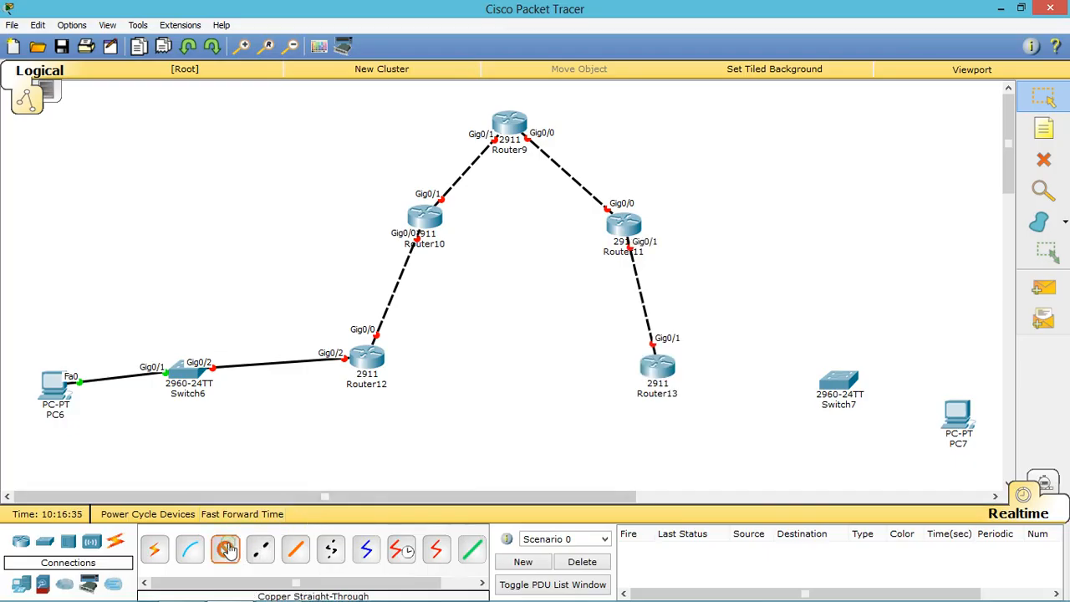
left_click(669, 368)
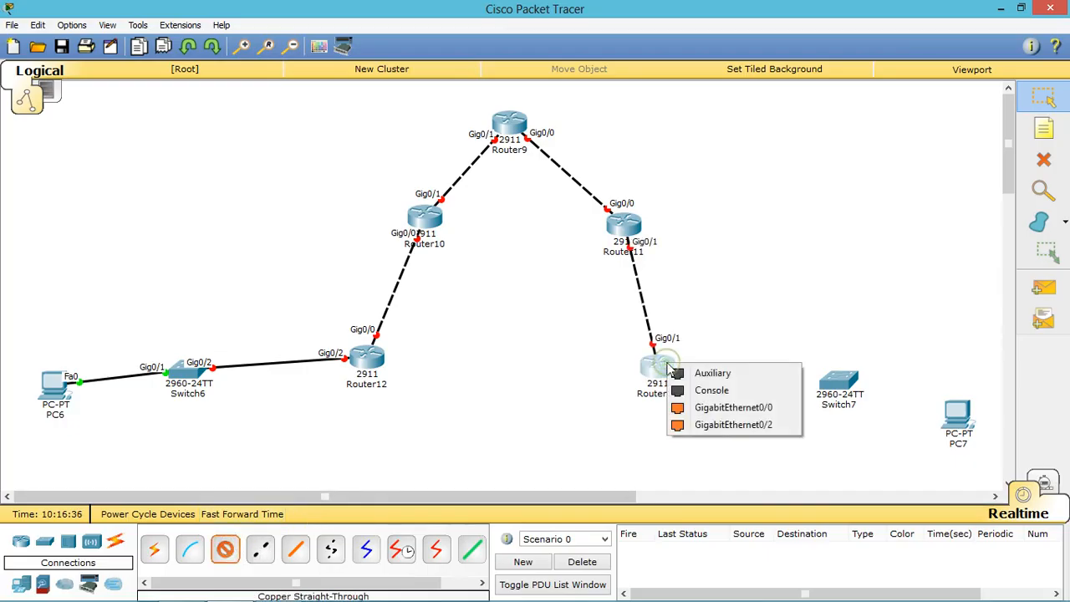
left_click(733, 407)
left_click(840, 386)
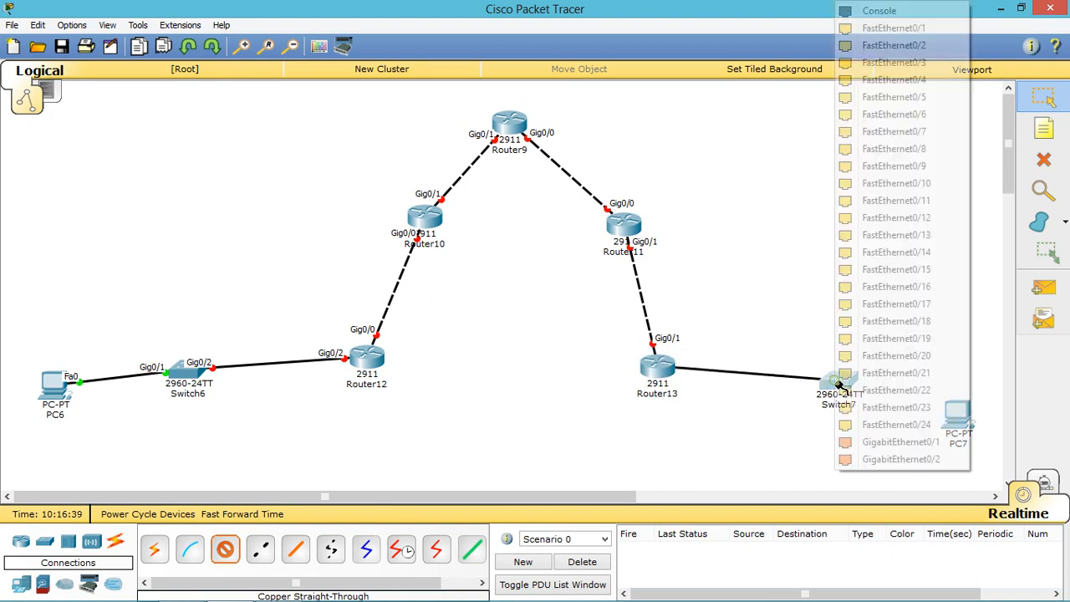
left_click(888, 449)
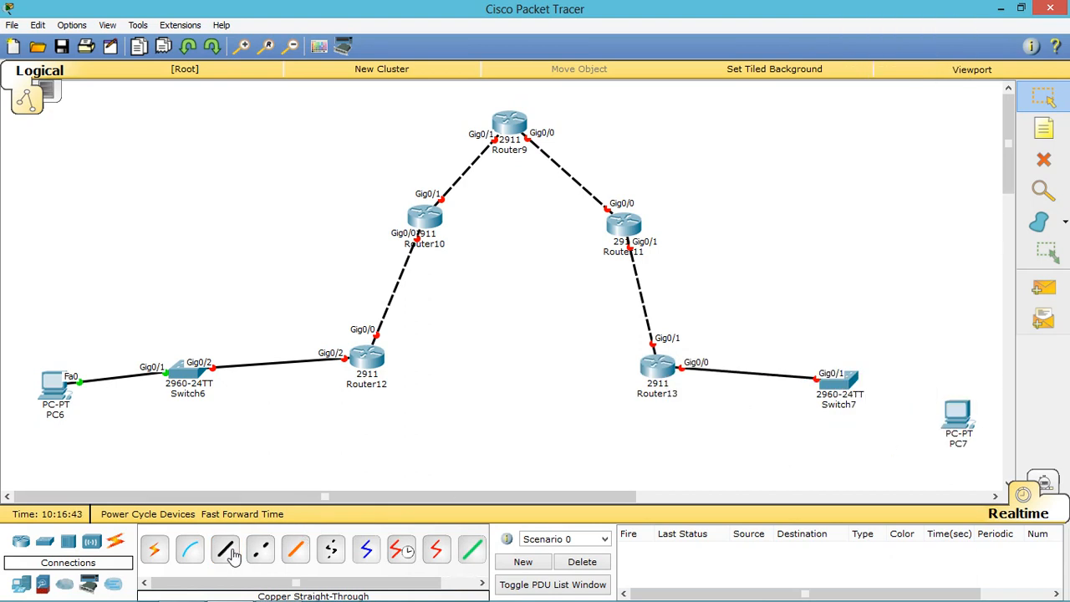
Connect Switch7's GigabitEthernet0/2 to PC7's FastEthernet0 with a copper straight-through cable
left_click(228, 550)
left_click(848, 392)
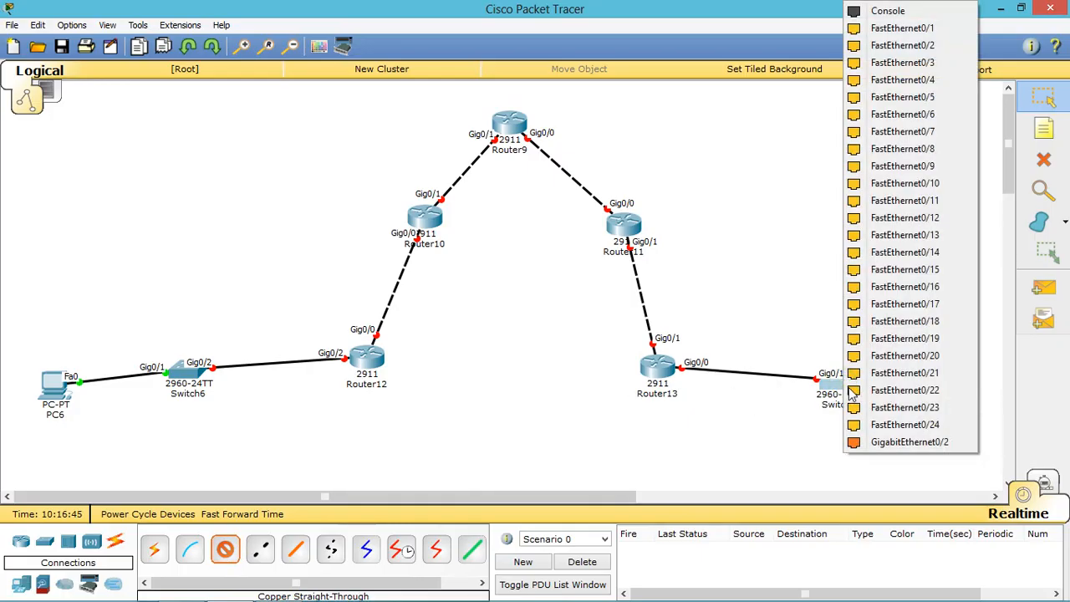
left_click(888, 441)
left_click(958, 413)
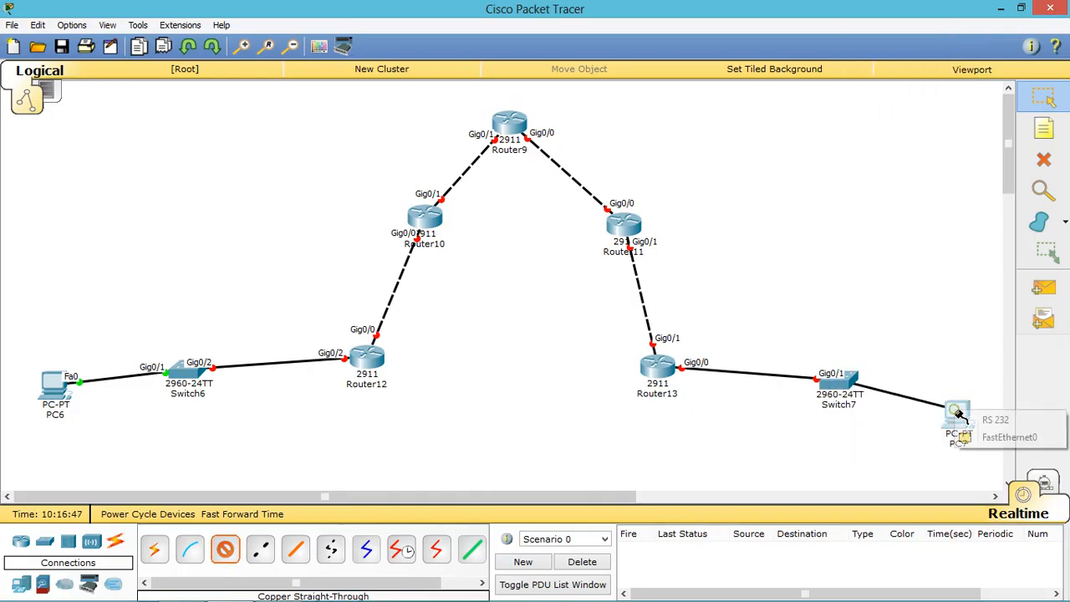
left_click(993, 438)
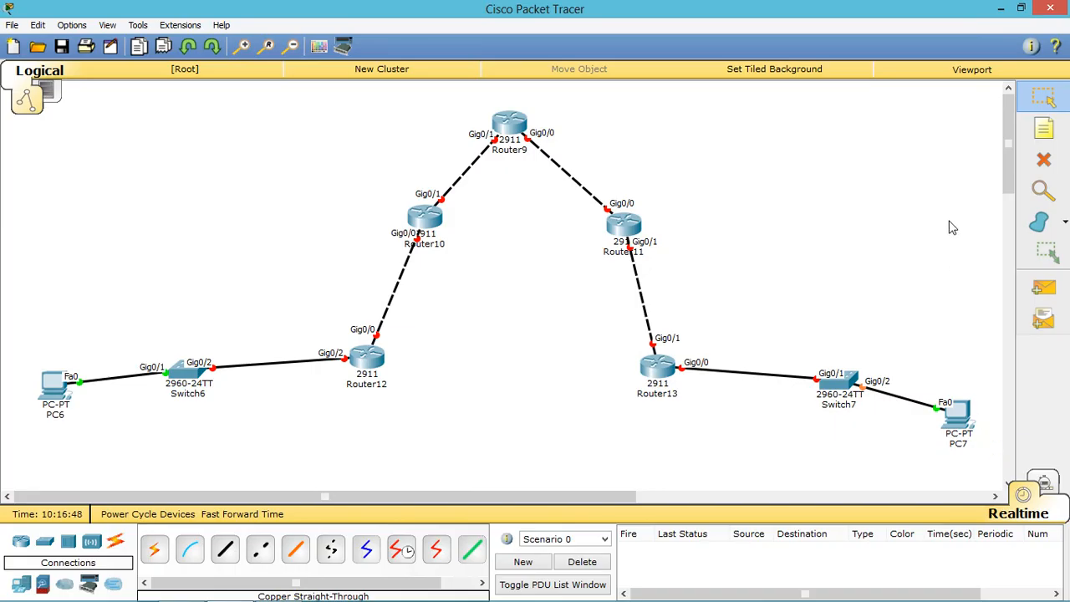
Place a note "Area0" beside the Router9–Router11 link and a note "area0" beside the Router9–Router10 link
left_click(1039, 139)
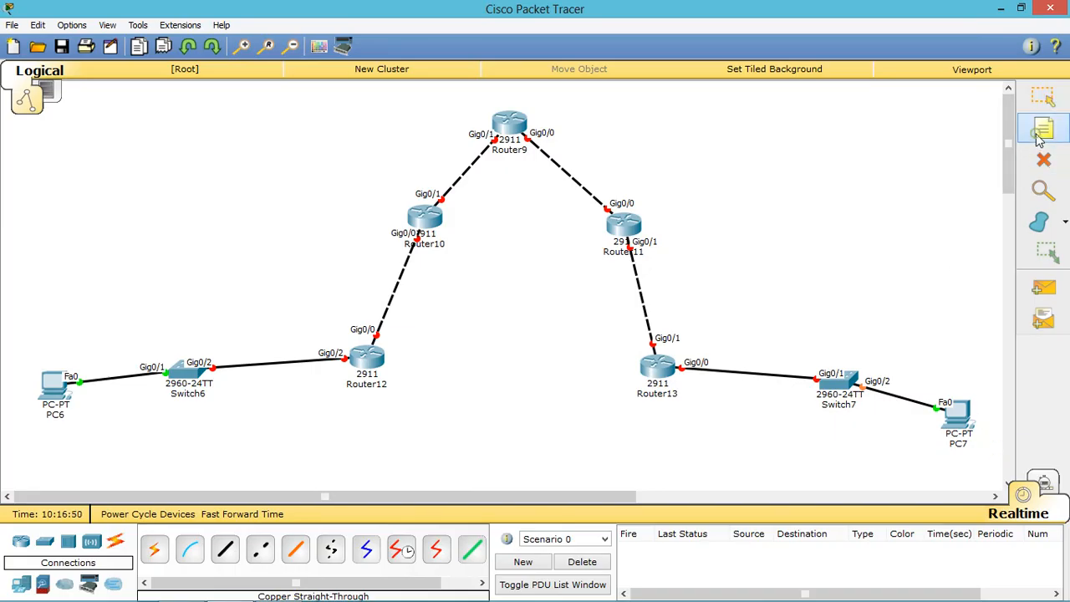
left_click(586, 150)
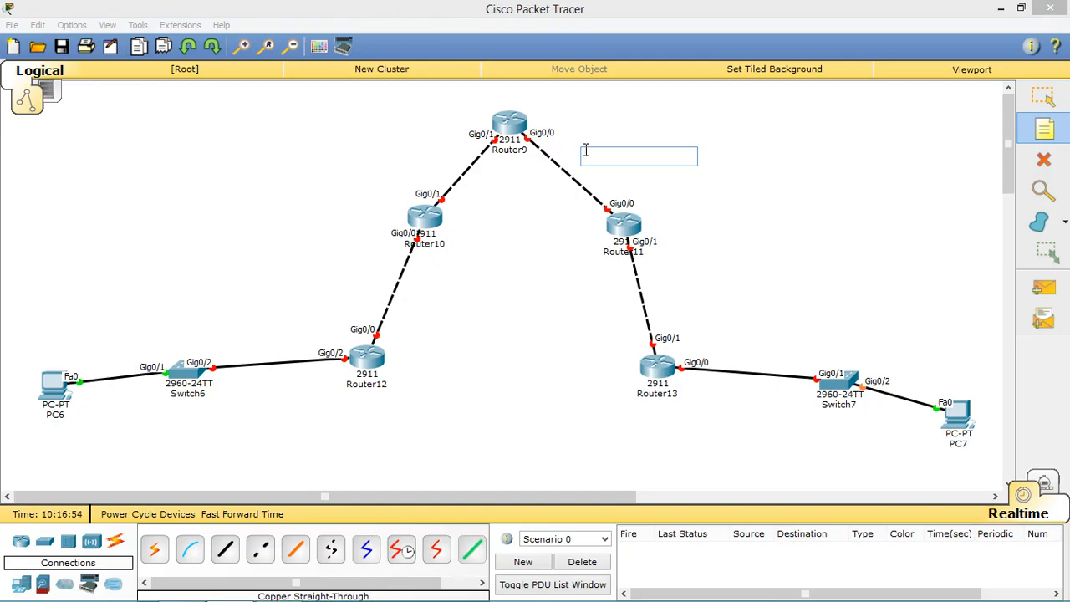
type("Area0")
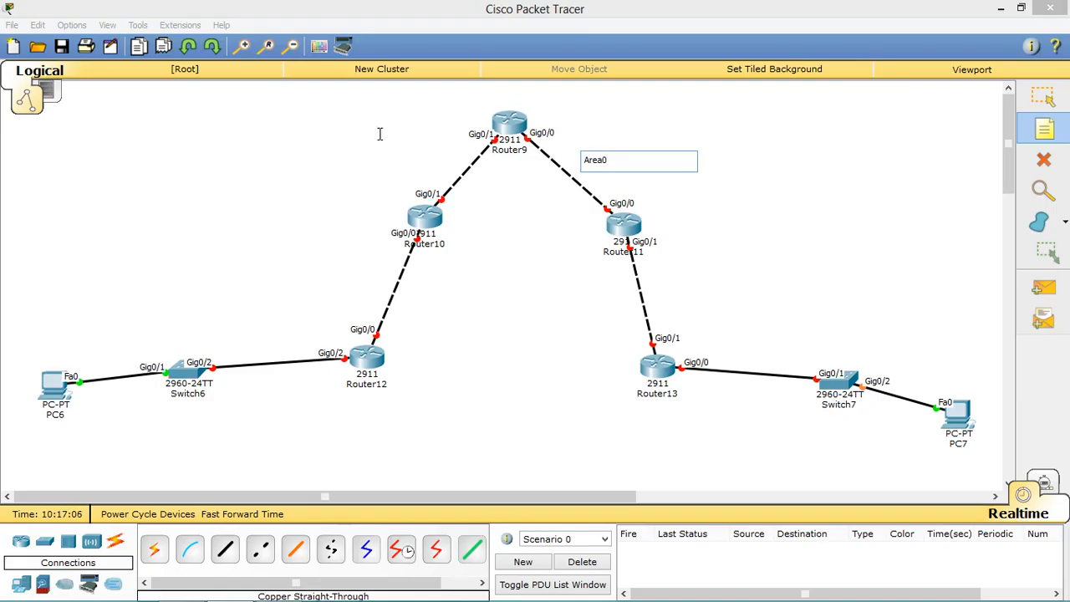
left_click(392, 134)
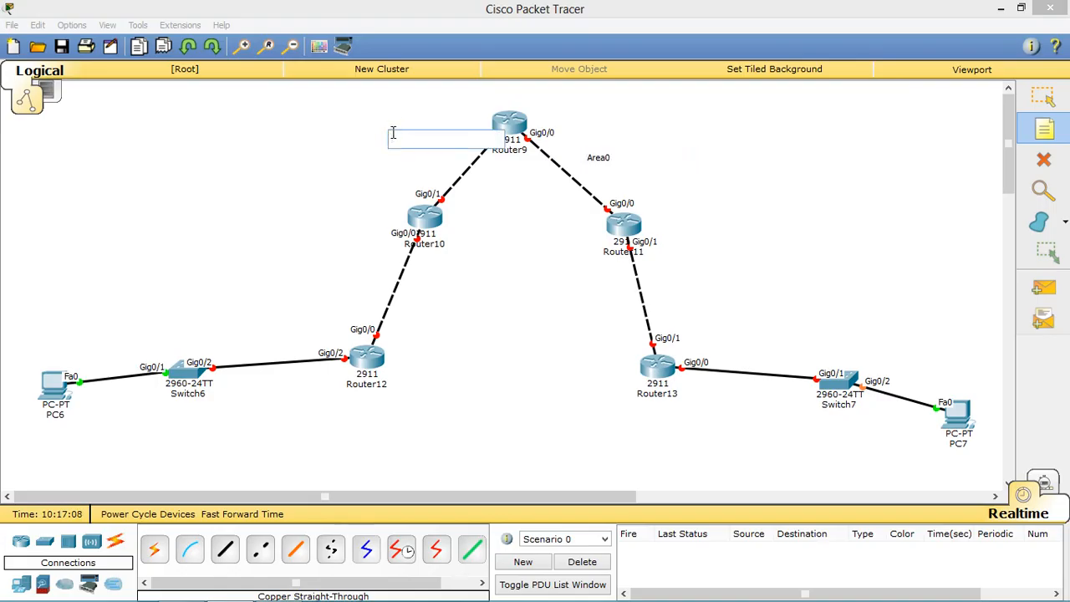
type("area0")
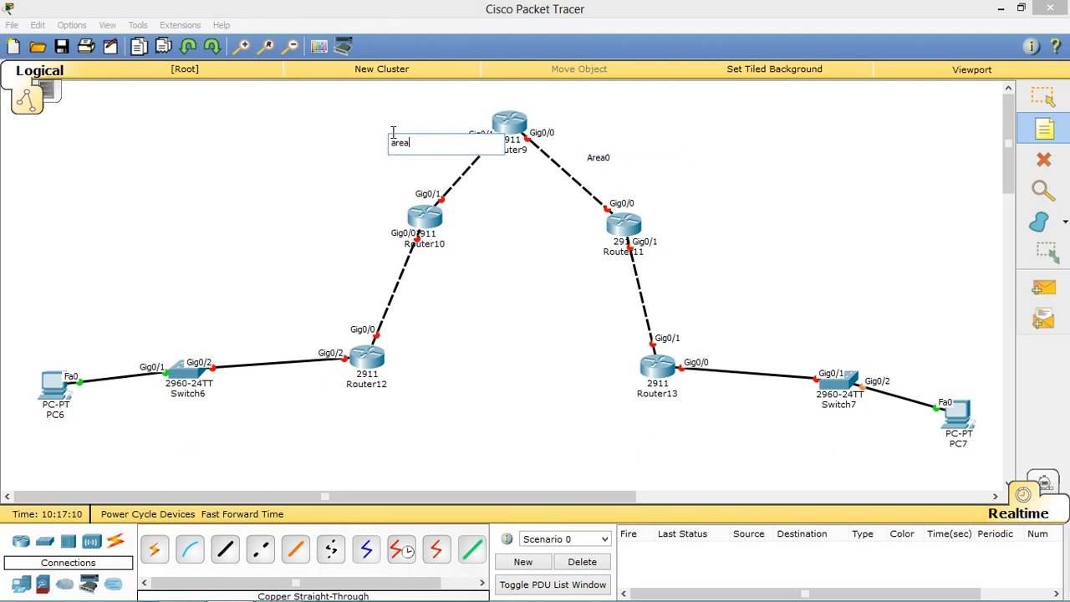
Place a note "area1" beside the Router10–Router12 link and a note "area2" beside the Router11–Router13 link
left_click(345, 276)
type("area1")
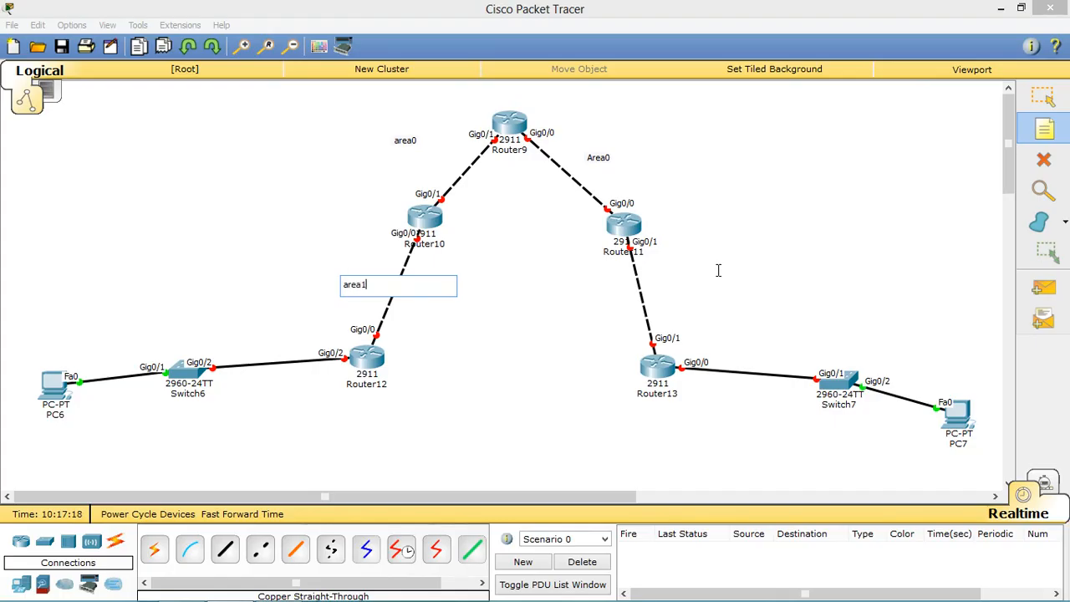
left_click(671, 276)
type("a")
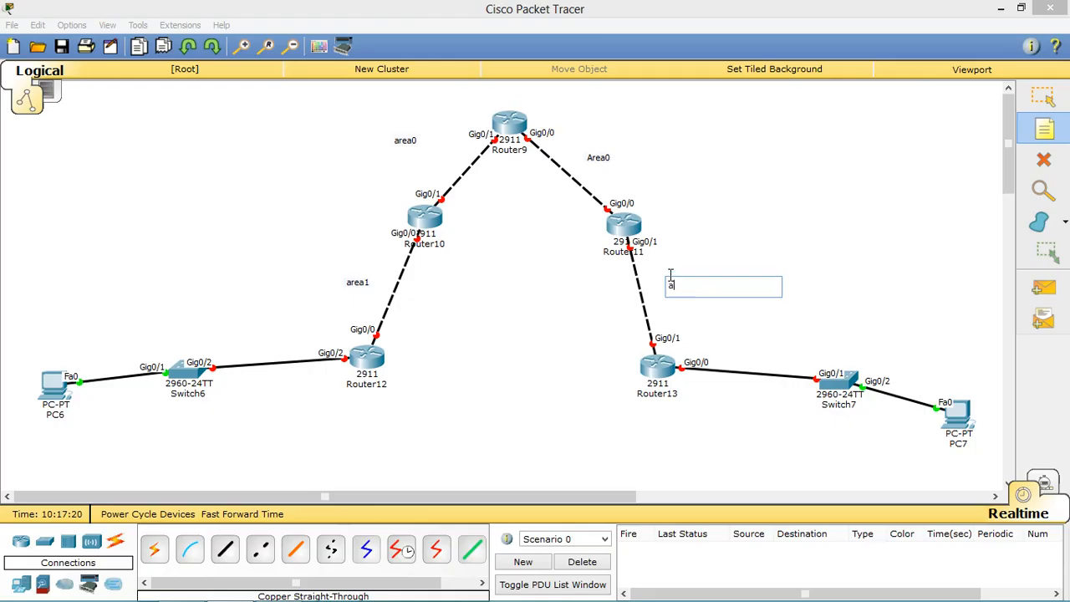
type("rea2")
Label the Switch6–Router12 link with a note 192.168.1.0/24 and the Router13–Switch7 link with 192.168.2.0/24
left_click(251, 335)
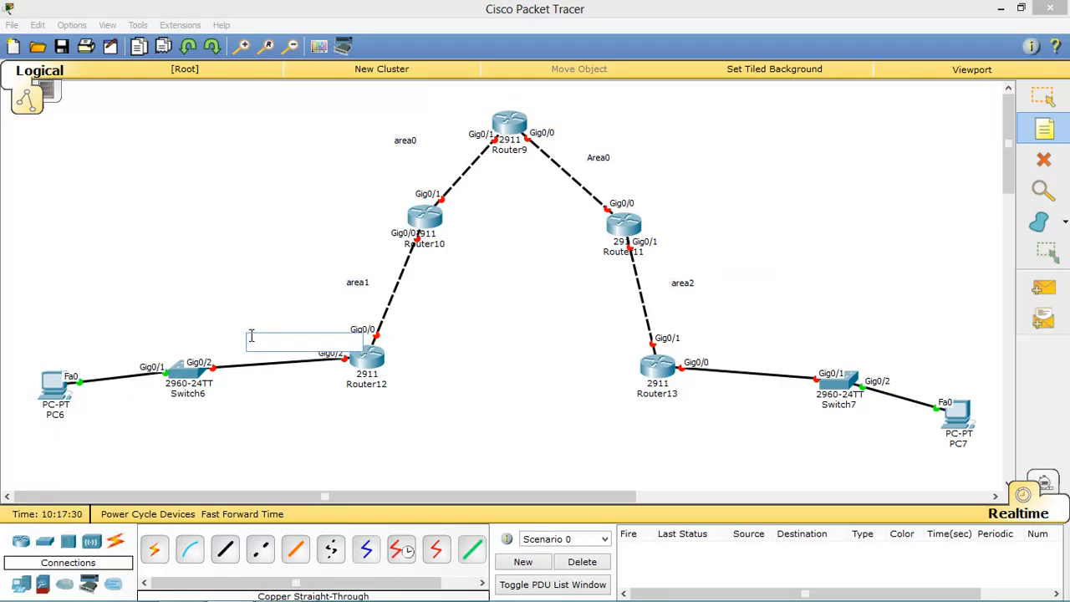
type("192.168.1.0/24")
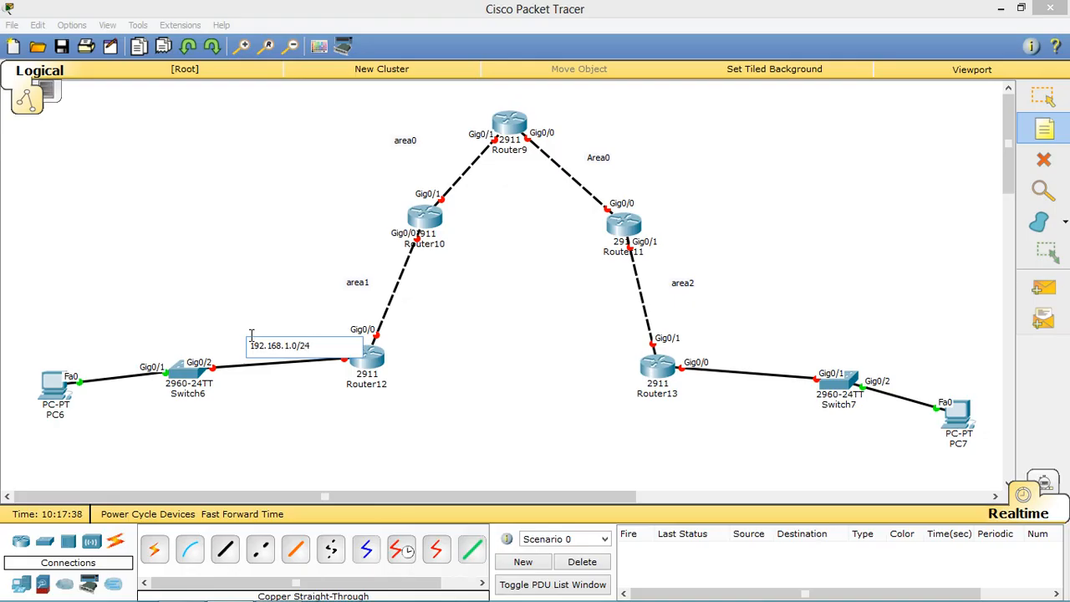
left_click(738, 333)
type("192.168.2.0/24")
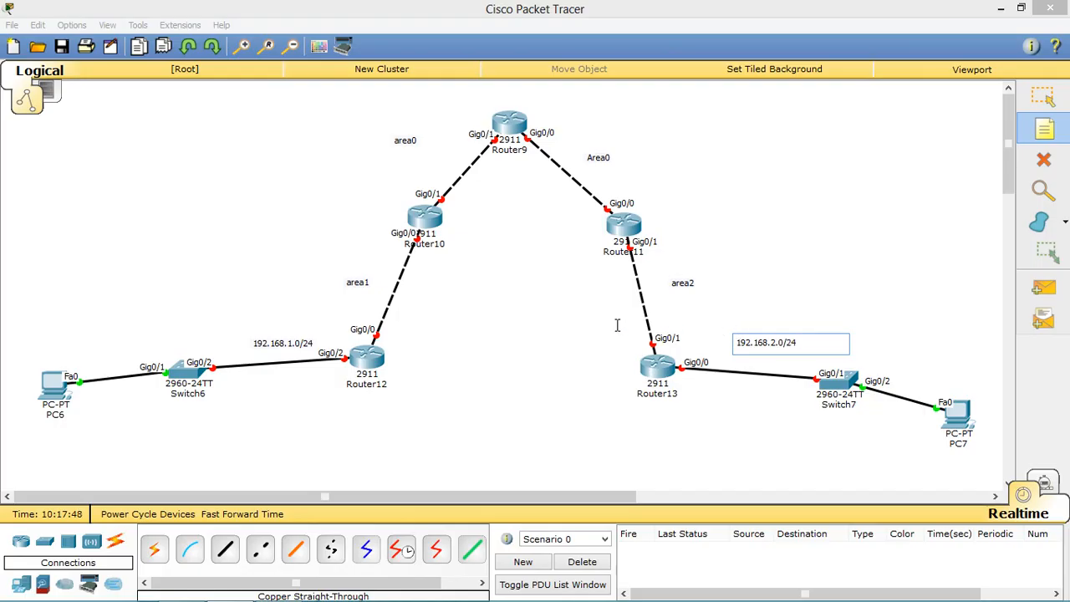
Label the Router12–Router10 link with a note 10.1.1.0/24 and the Router10–Router9 link with 10.1.2.0/24
left_click(340, 299)
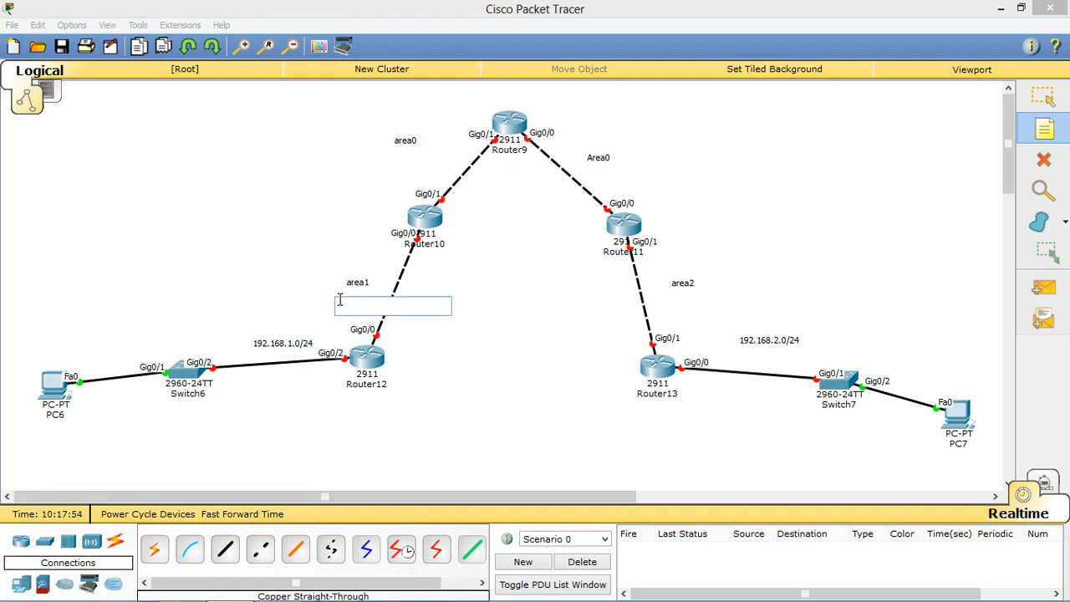
type("10.1.1.0/24")
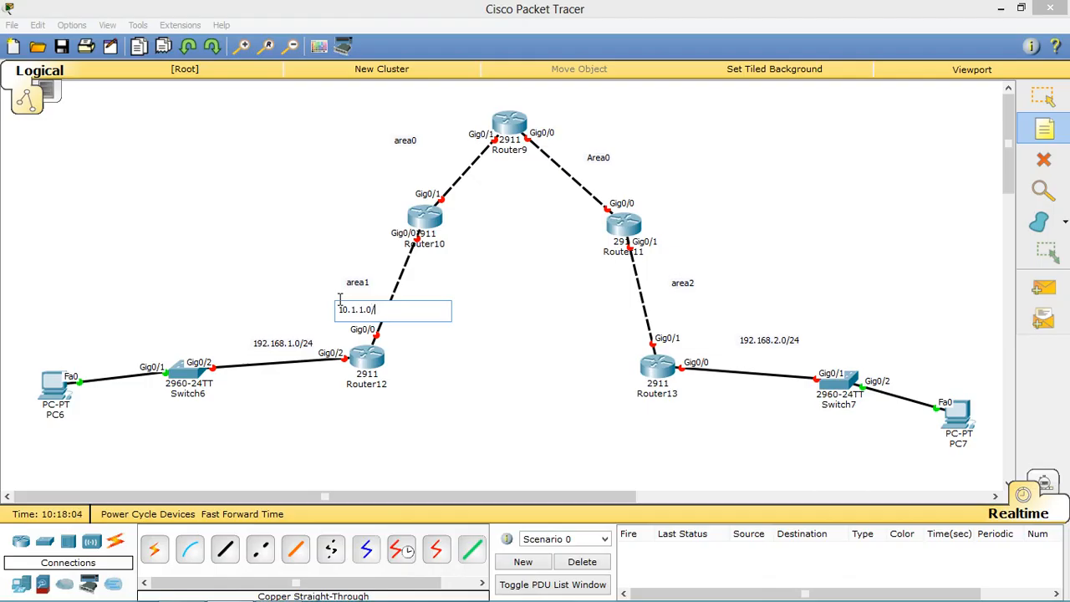
left_click(423, 161)
type("10.1.2.0/24")
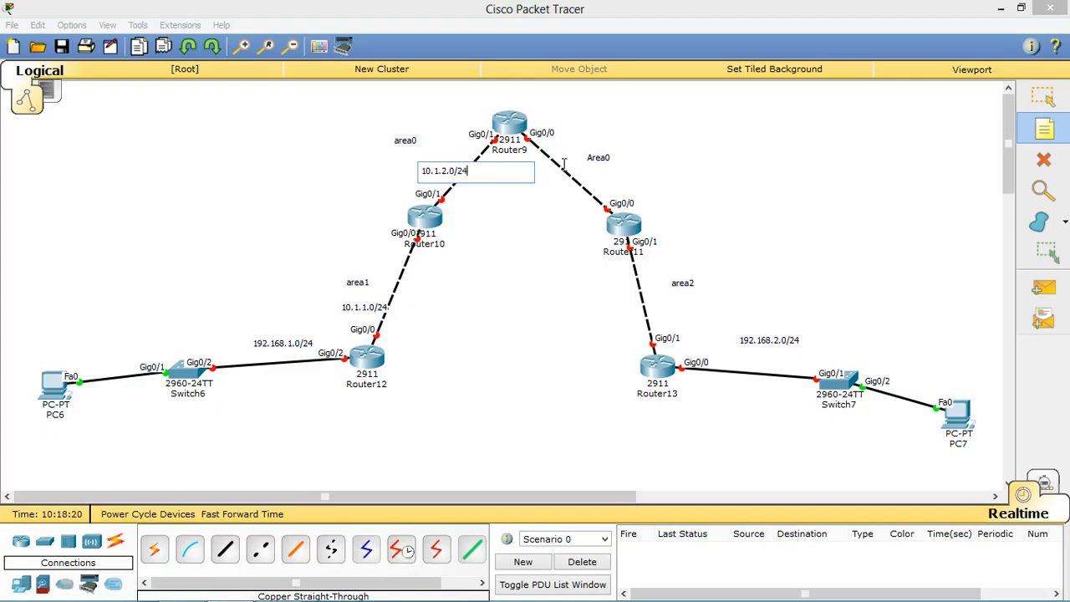
Label the Router9–Router11 link with a note 10.1.3.0/24 and the Router11–Router13 link with 10.1.4.0/24
left_click(592, 175)
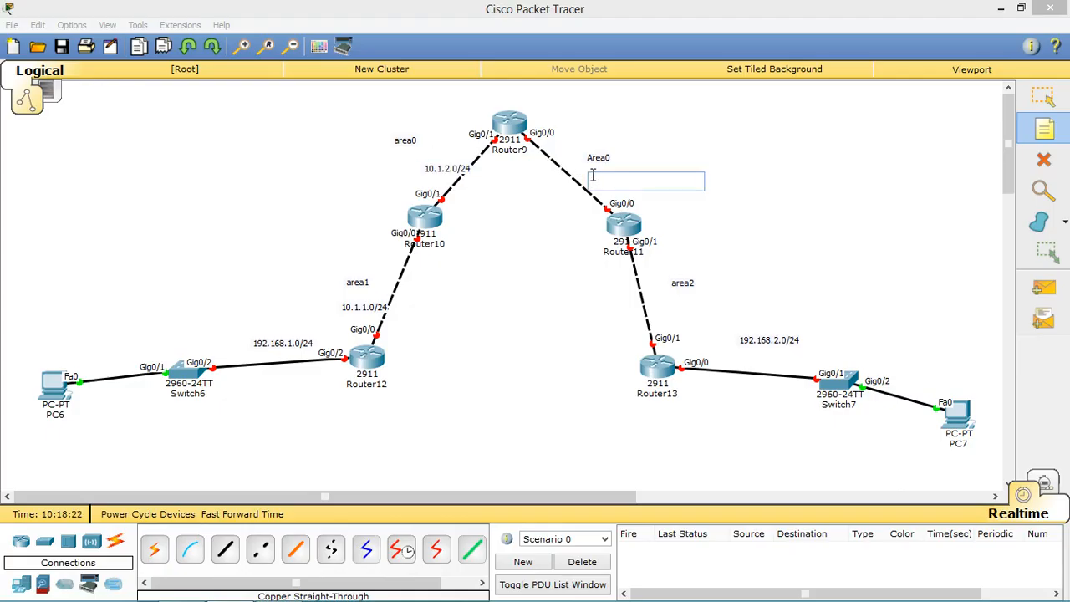
type("10.1.2")
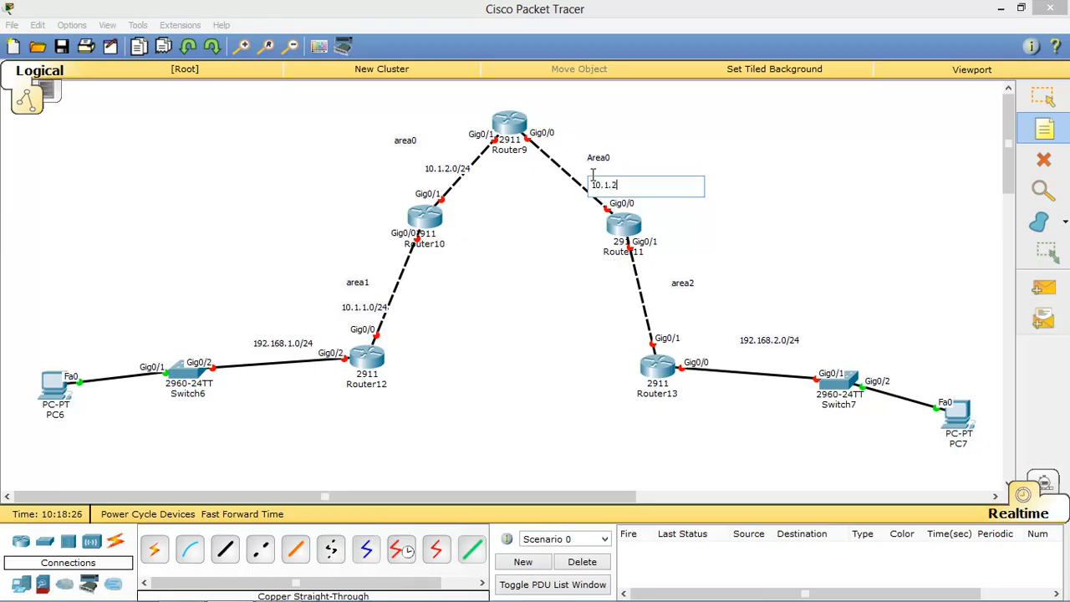
key("BackSpace")
left_click(655, 298)
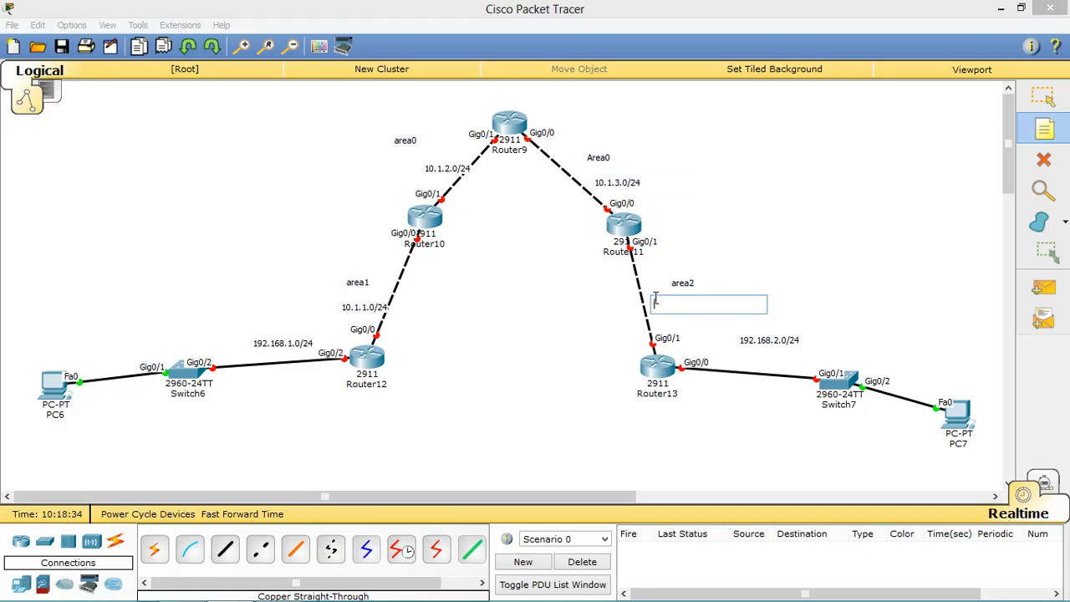
type("10.1.4.0/24")
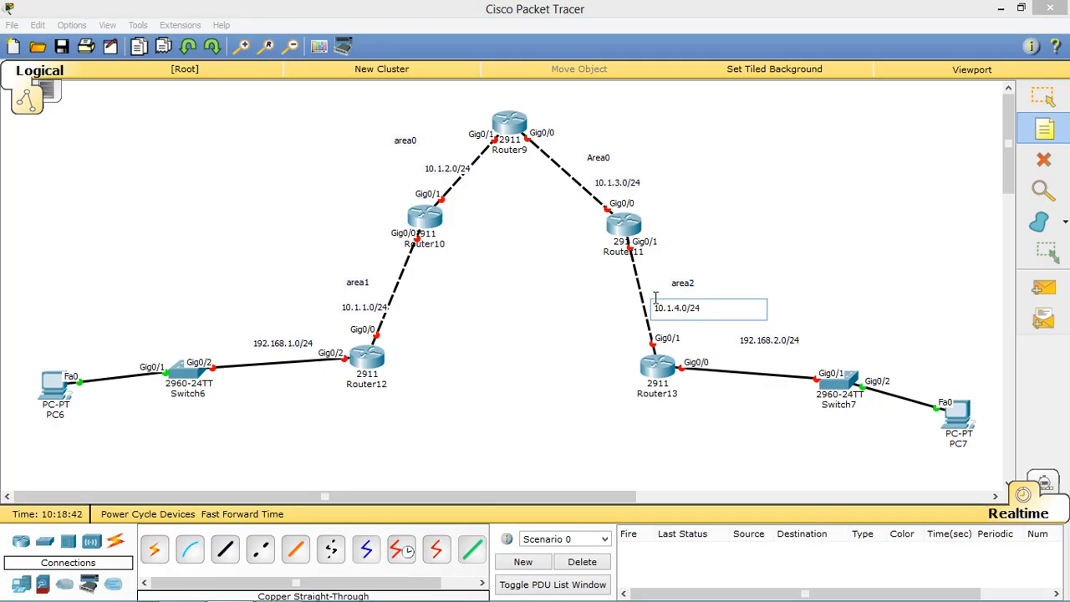
Place host-address notes reading 254 beside Router12 for its GigabitEthernet0/2 and GigabitEthernet0/0 interfaces
left_click(329, 377)
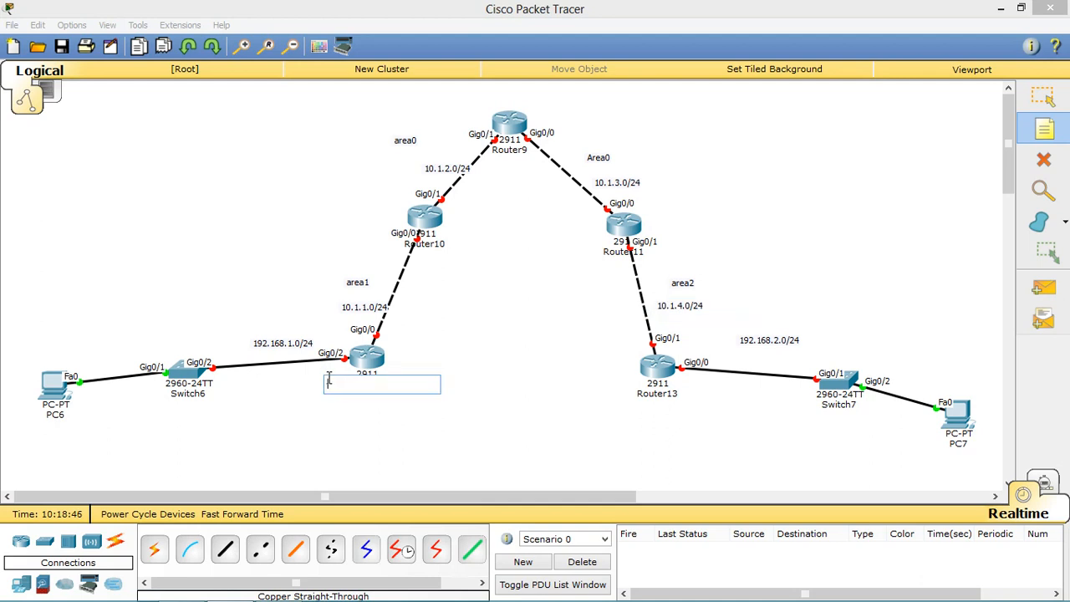
type("254")
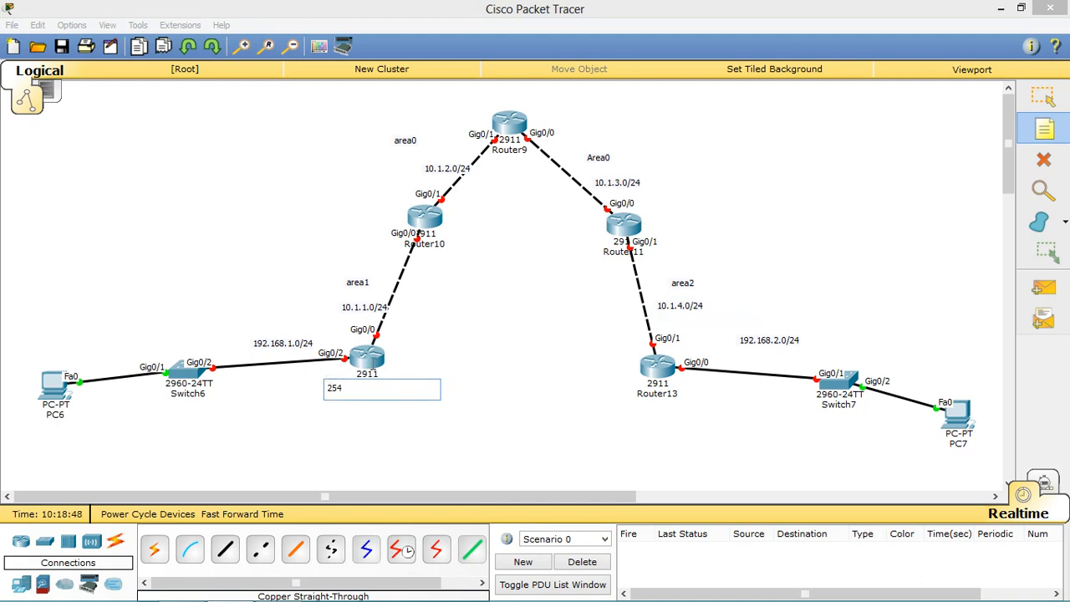
left_click(393, 340)
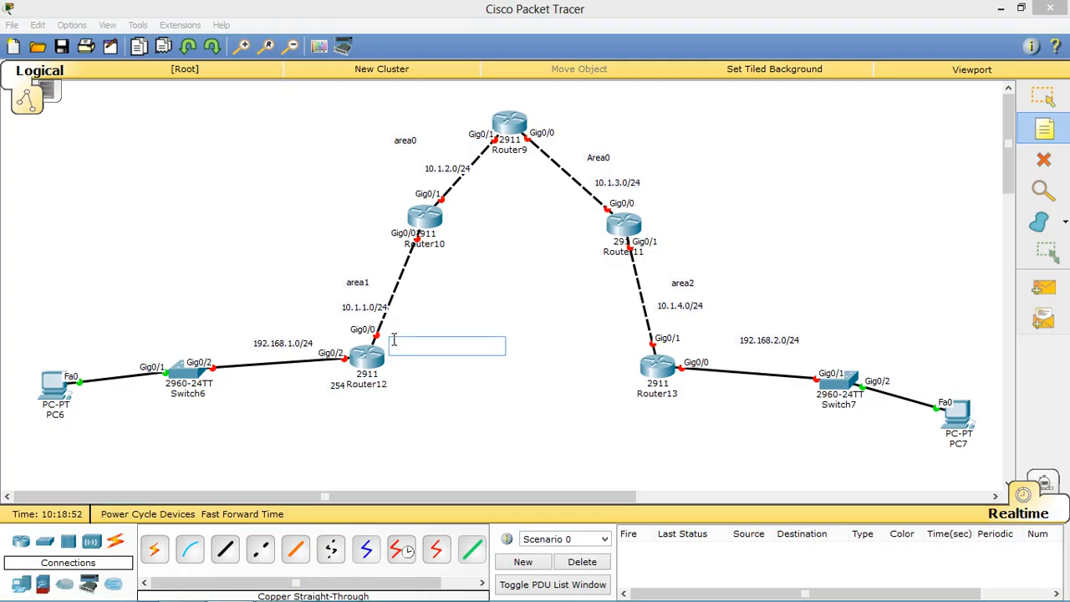
type("254")
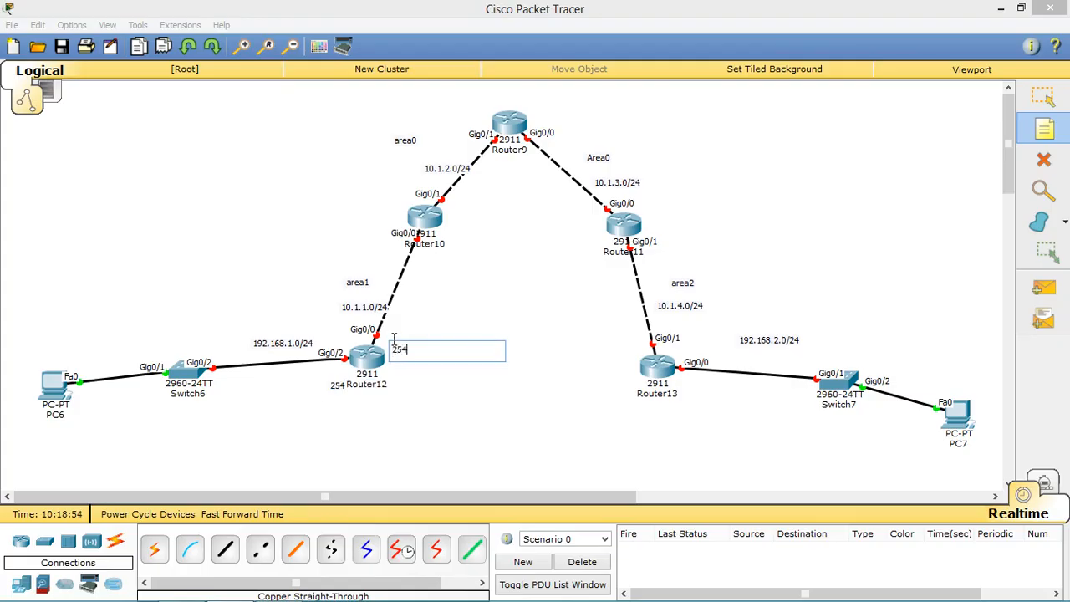
Place host-address notes beside Router10 reading 253 for its GigabitEthernet0/0 interface and 254 for GigabitEthernet0/1
left_click(432, 262)
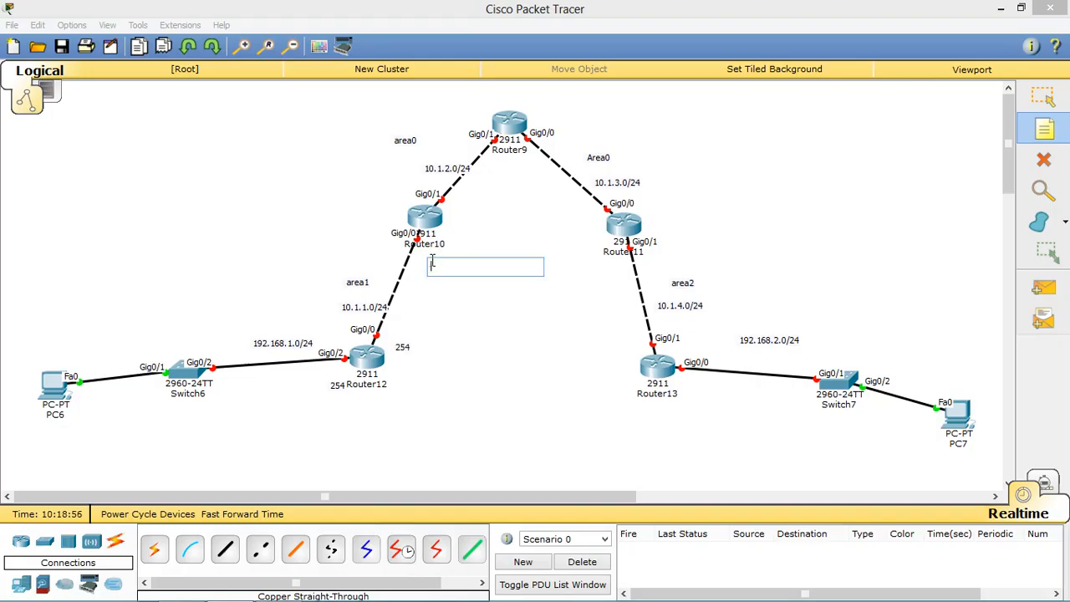
type("2")
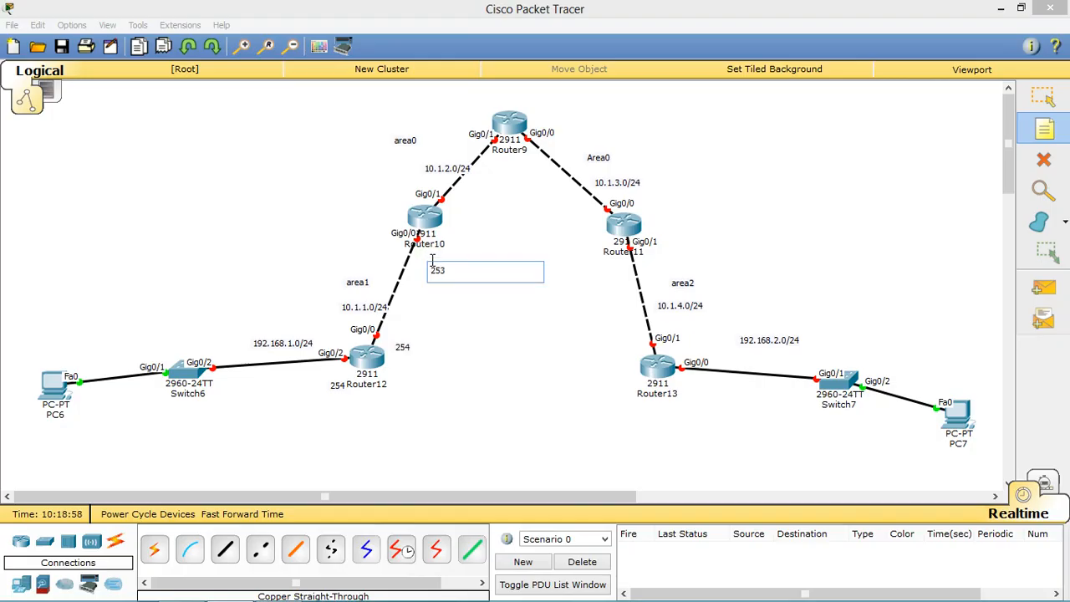
type("53")
left_click(452, 206)
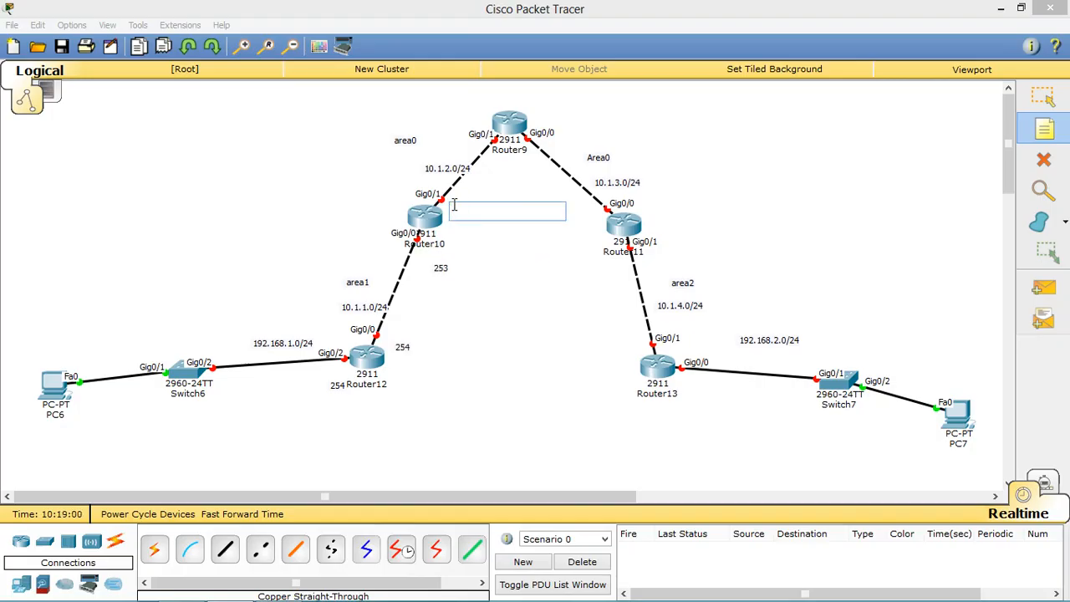
type("254")
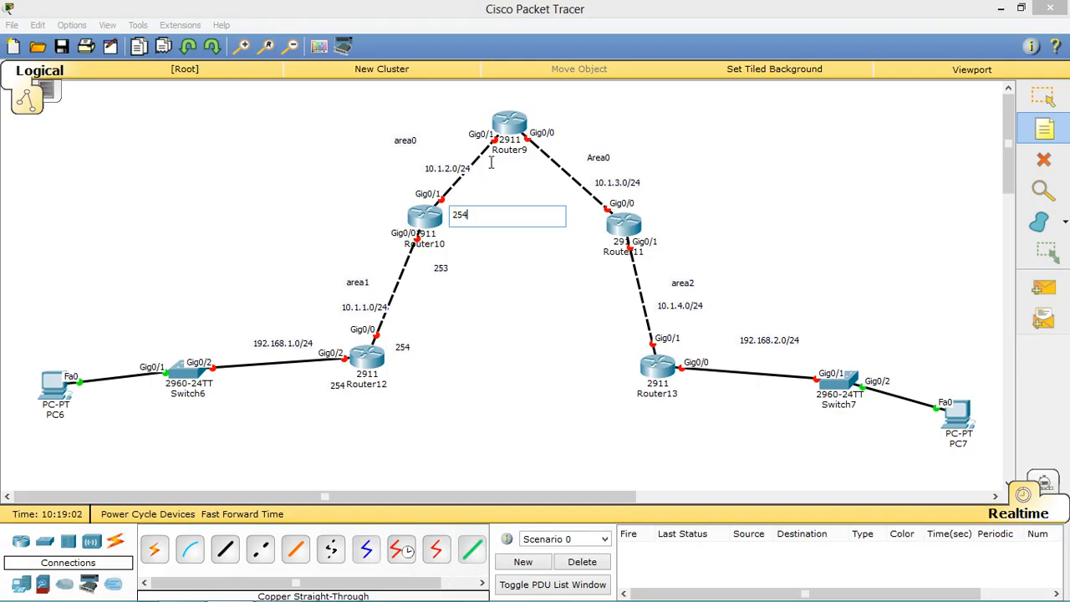
Place host-address notes beside Router9 reading 253 for its GigabitEthernet0/1 interface and 254 for GigabitEthernet0/0
left_click(491, 163)
type("2")
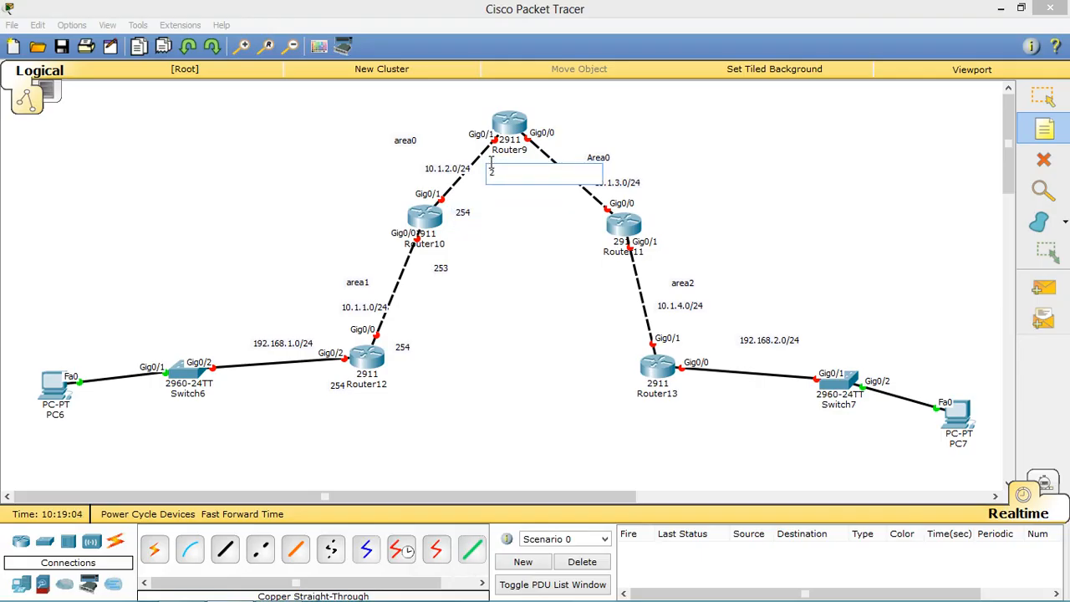
type("53")
left_click(550, 116)
type("2")
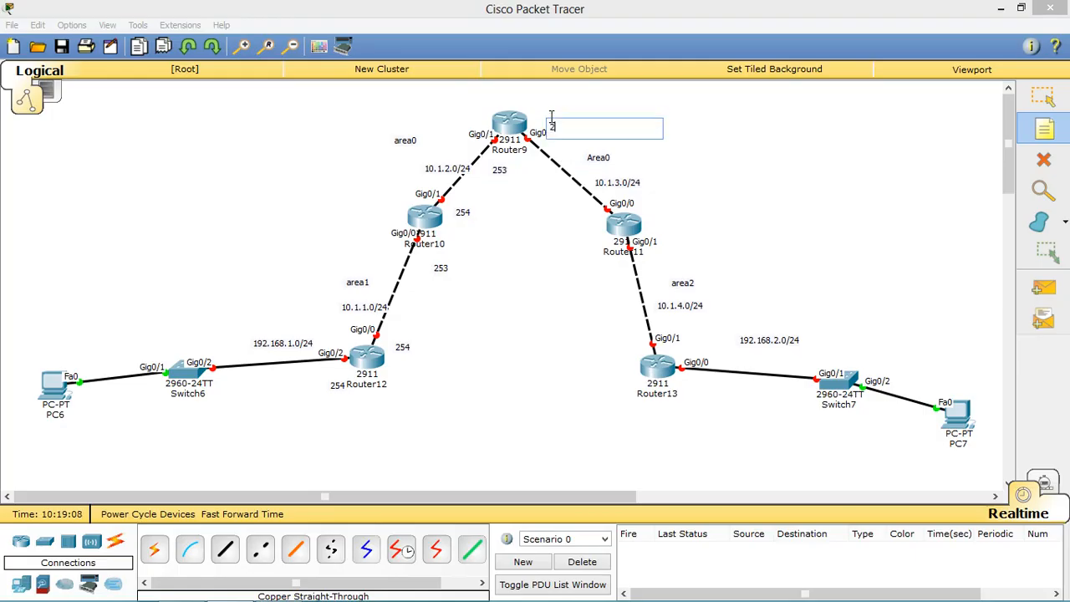
type("54")
Place host-address notes beside Router11 reading 253 for its GigabitEthernet0/0 interface and 254 for GigabitEthernet0/1
left_click(574, 210)
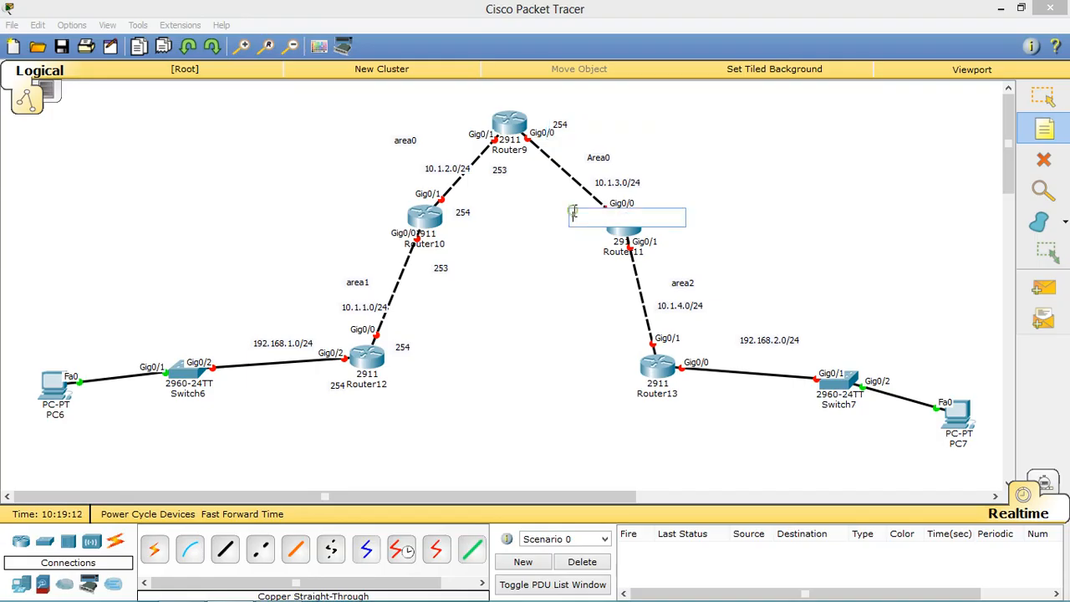
type("253")
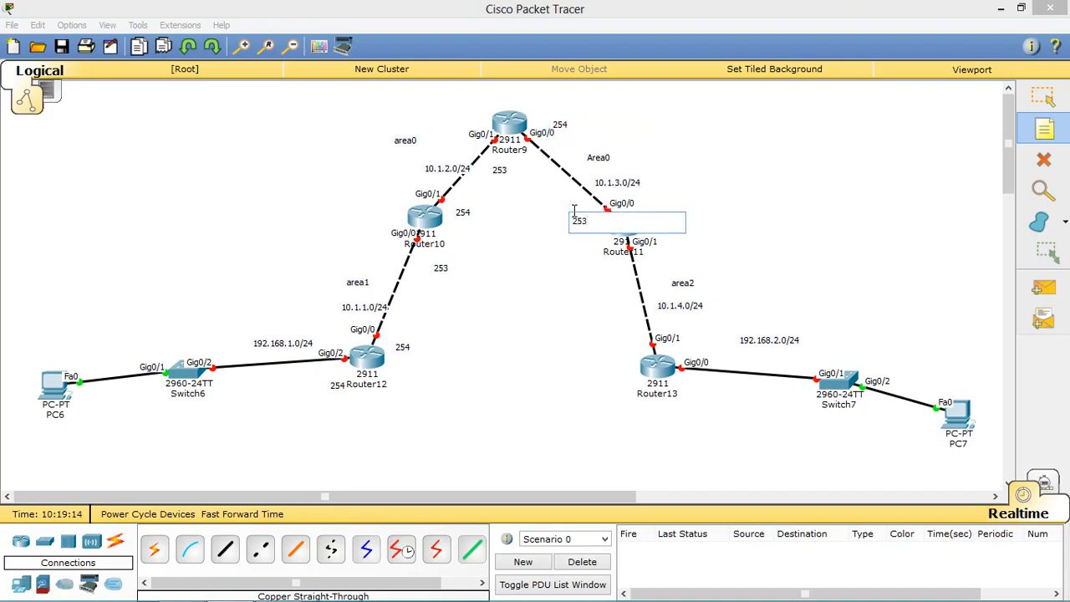
left_click(599, 266)
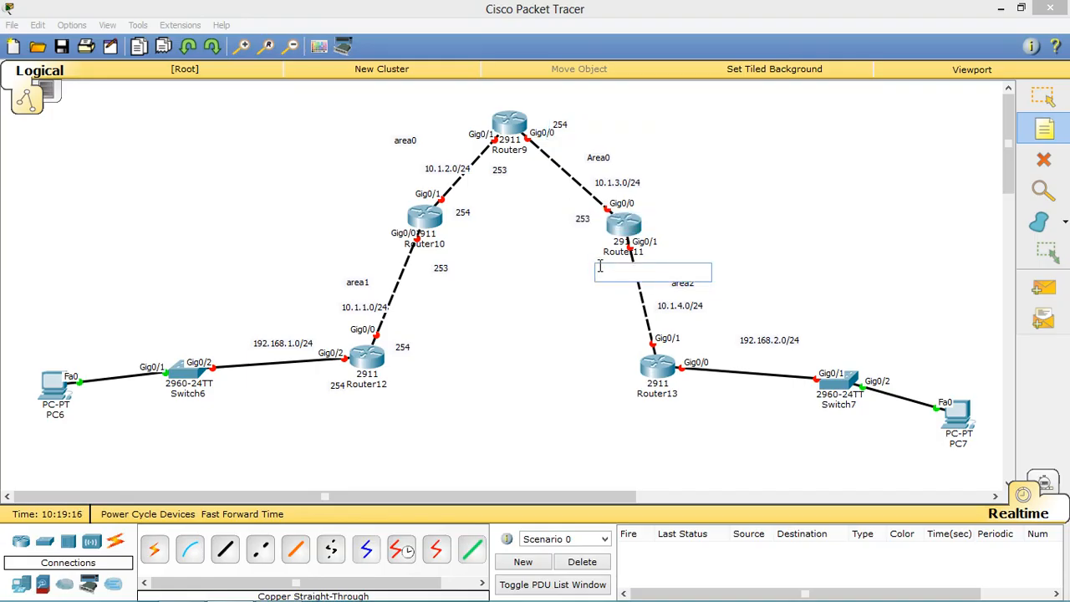
type("254")
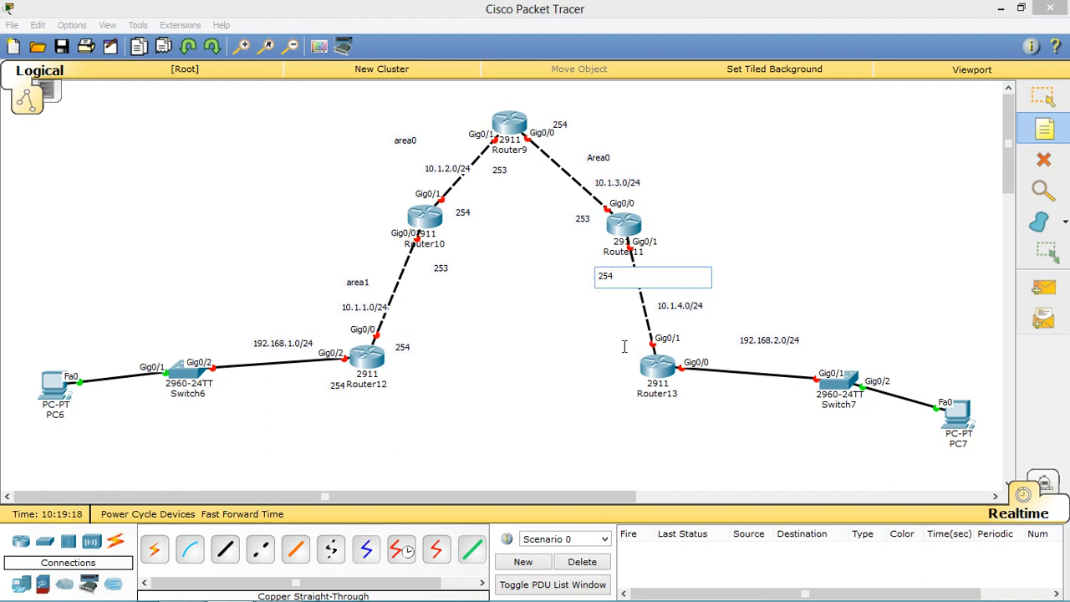
Place host-address notes beside Router13 reading 253 for its GigabitEthernet0/1 interface and 254 for GigabitEthernet0/0, and leave note placement
left_click(619, 344)
type("253")
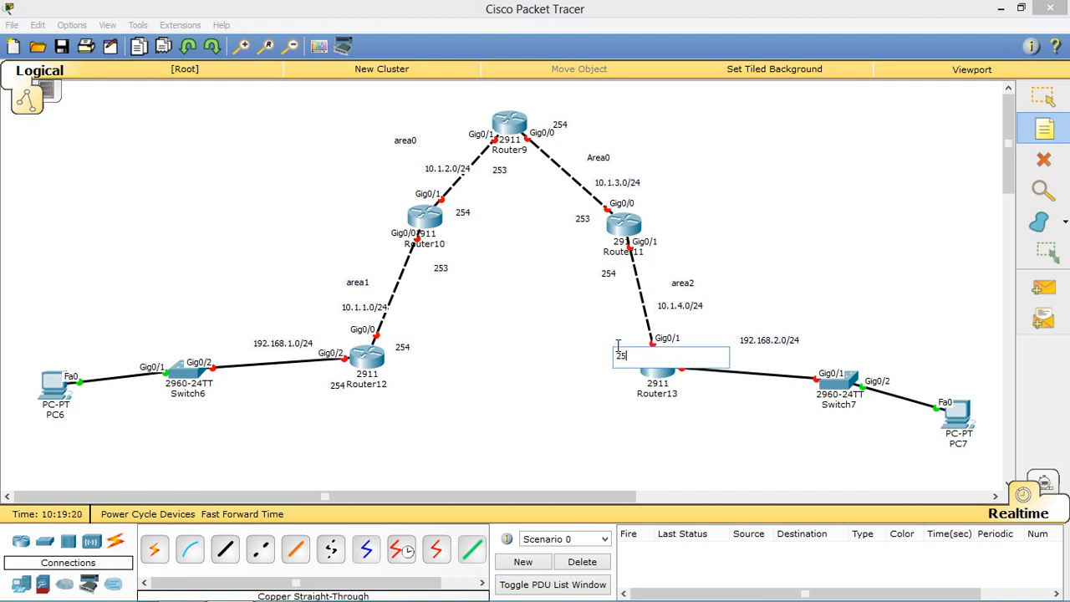
left_click(688, 384)
type("2")
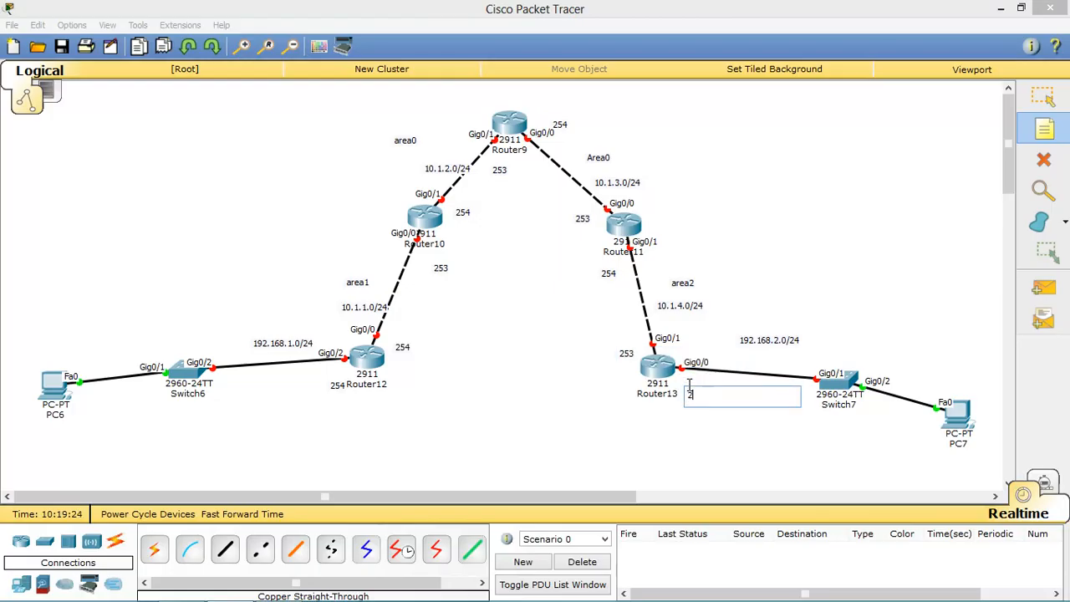
type("54")
left_click(1037, 99)
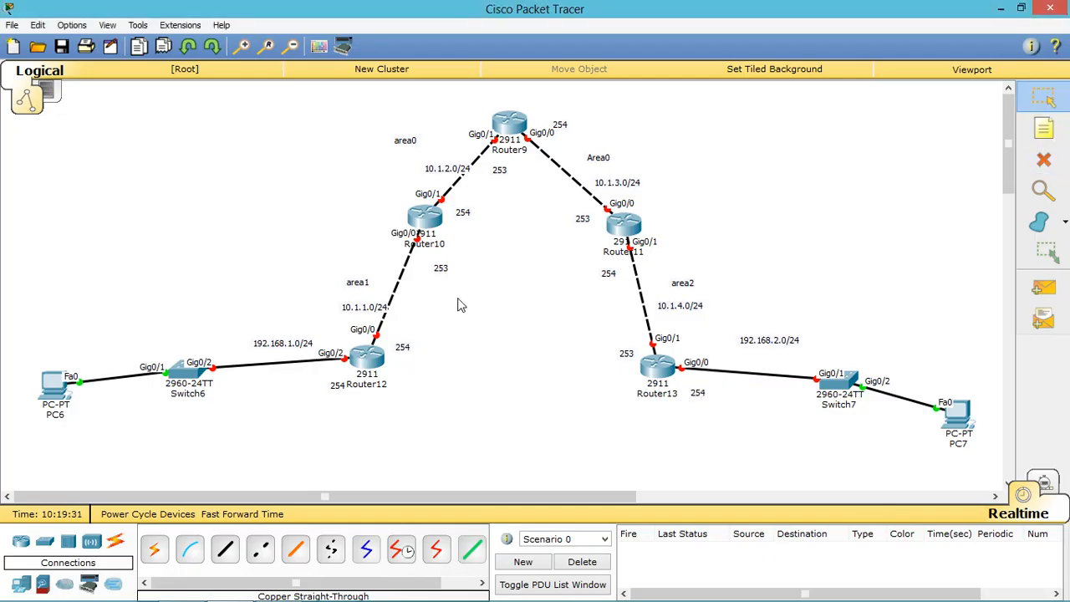
Nudge the host-address notes of Router12, Router10 and Router9 closer to their interfaces
left_click_drag(337, 384, 331, 375)
left_click_drag(404, 355, 400, 347)
left_click_drag(440, 269, 430, 268)
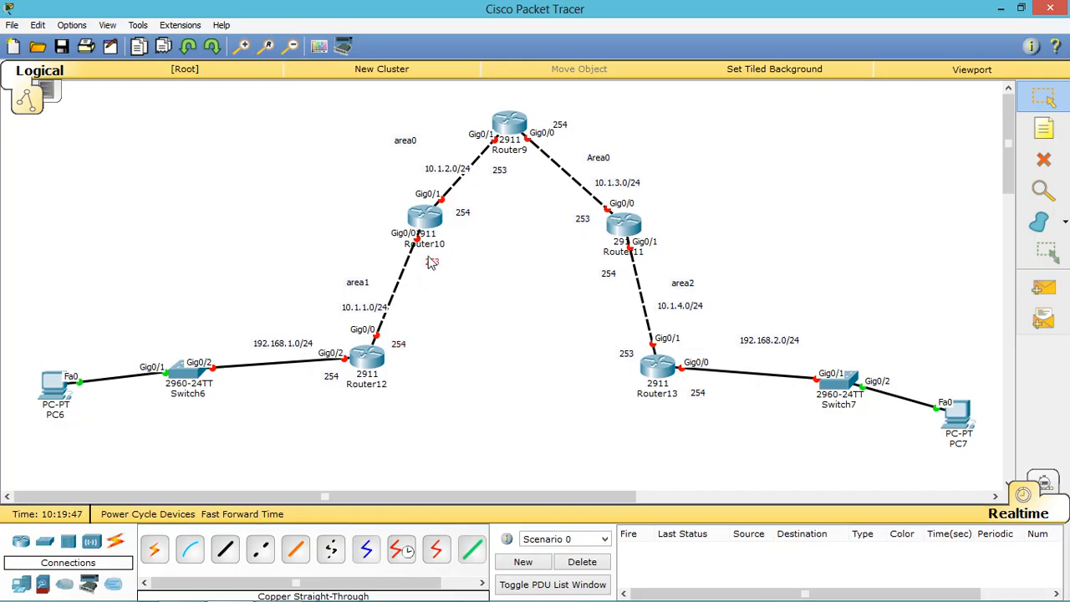
left_click(463, 217)
left_click_drag(462, 217, 456, 212)
left_click_drag(501, 176, 497, 176)
left_click_drag(563, 131, 560, 125)
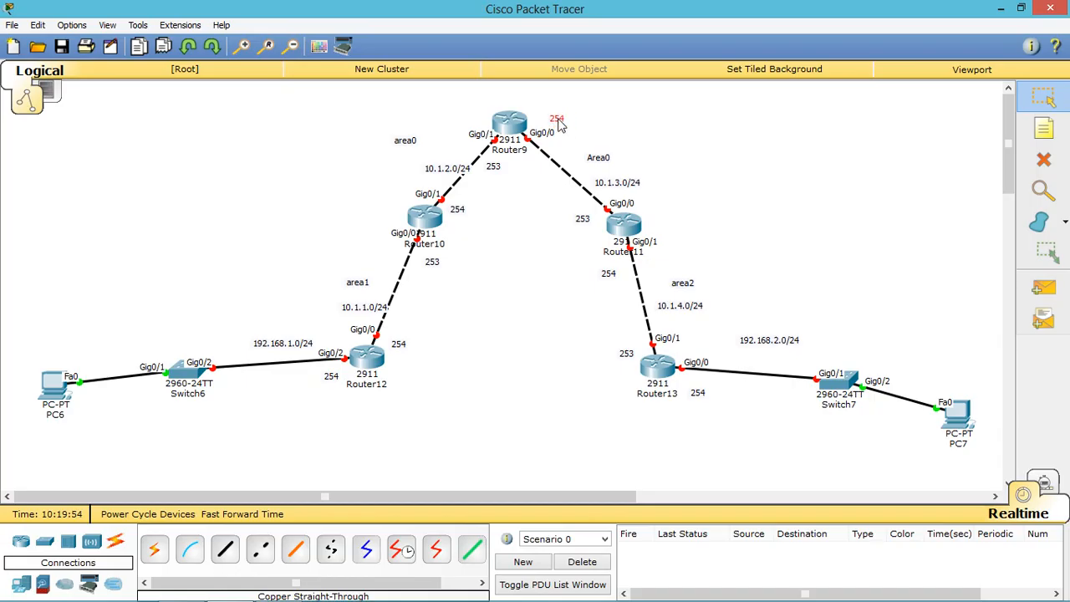
Nudge the host-address notes of Router11 and Router13 closer to their interfaces
left_click(582, 221)
left_click_drag(582, 220, 585, 220)
left_click(610, 280)
left_click_drag(611, 282, 607, 276)
left_click_drag(626, 361, 626, 348)
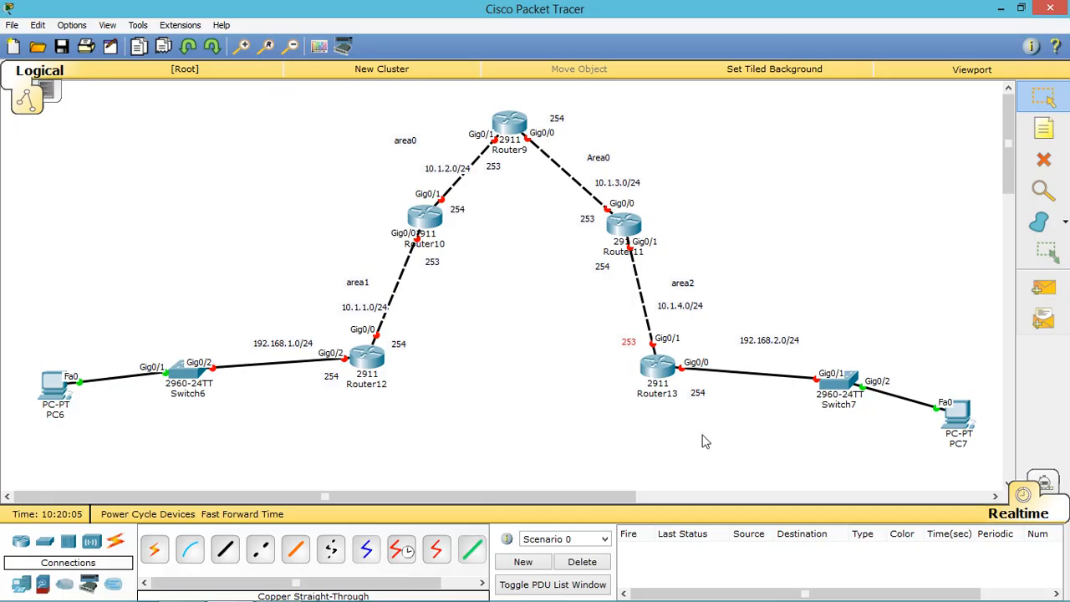
left_click_drag(699, 394, 698, 389)
Configure PC6 with static IP address 192.168.1.1, subnet mask 255.255.255.0 and default gateway 192.168.1.254, and close its window
left_click(55, 389)
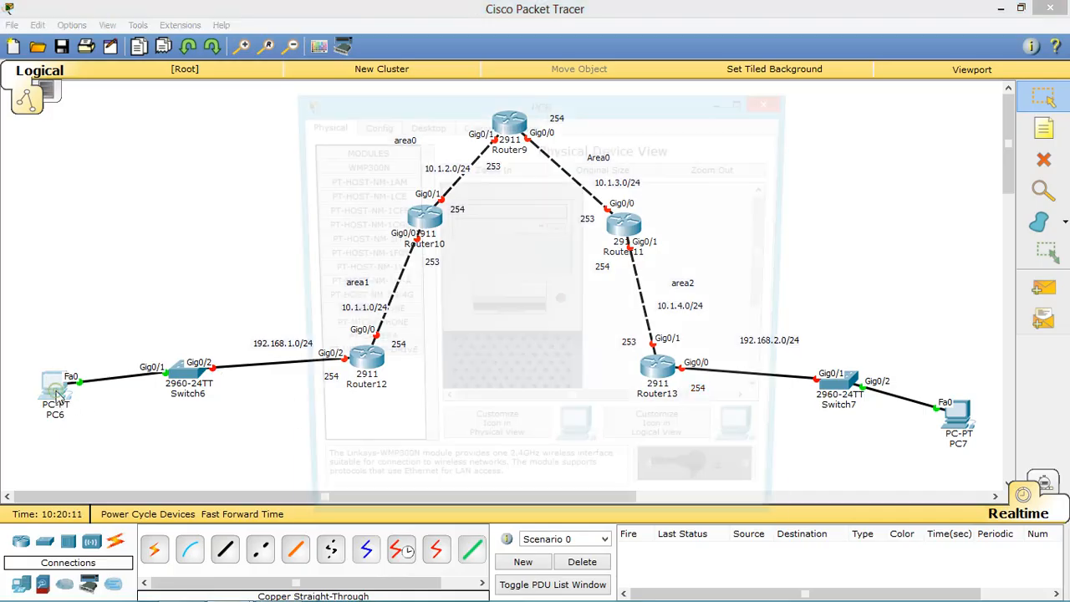
left_click(422, 126)
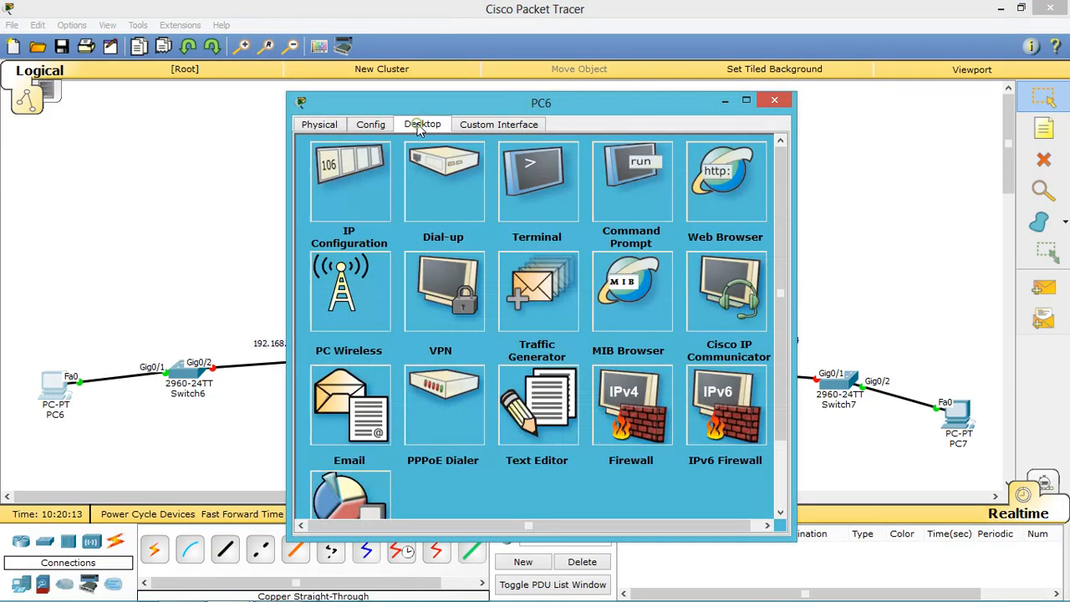
left_click(368, 179)
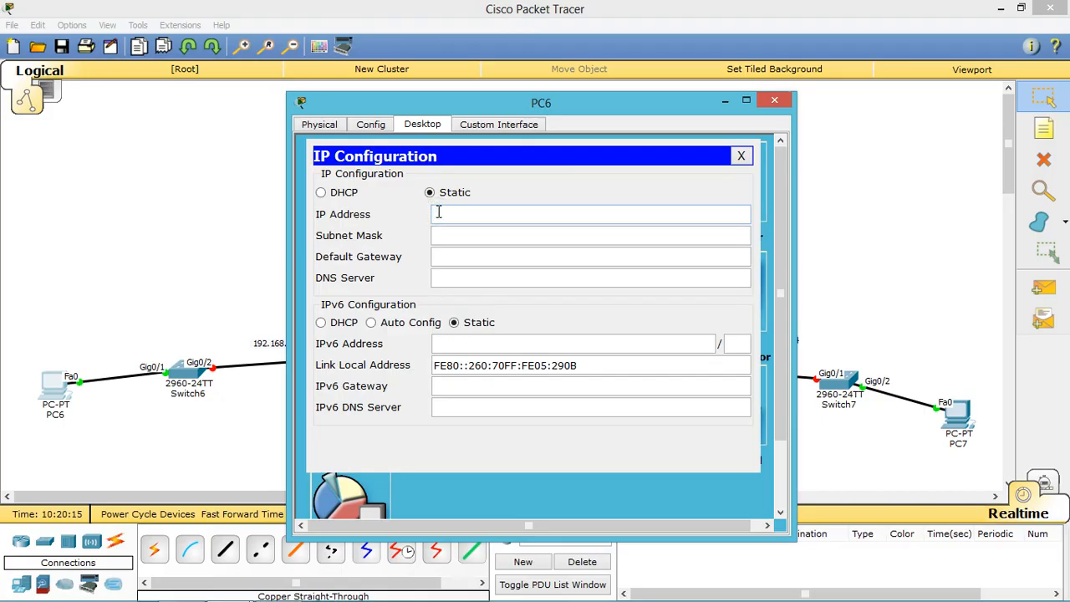
type("192.168.1.")
key("Tab")
key("Tab")
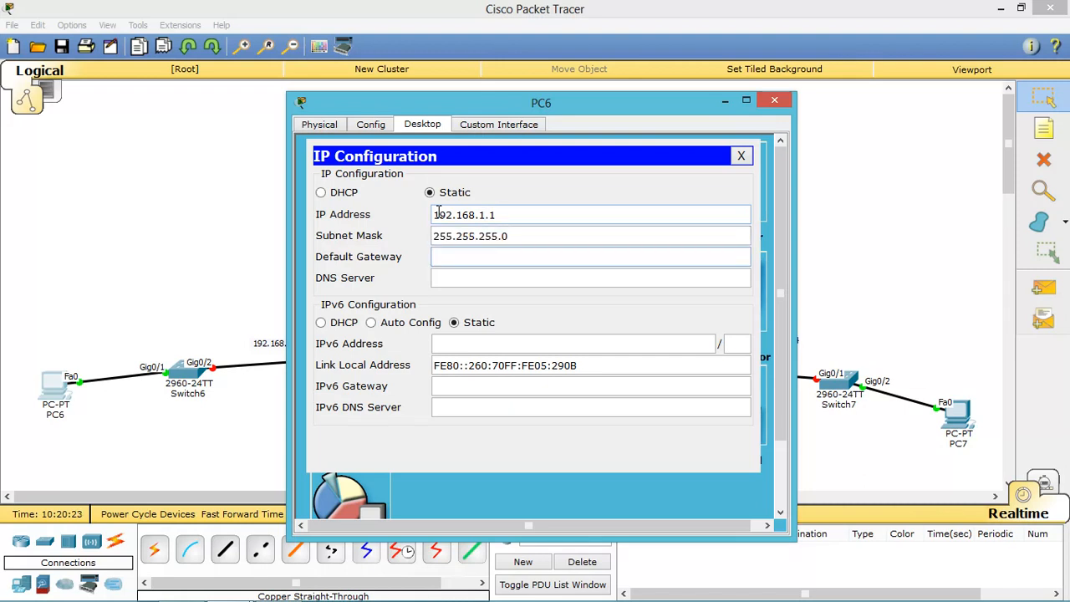
type("192.168.1.254")
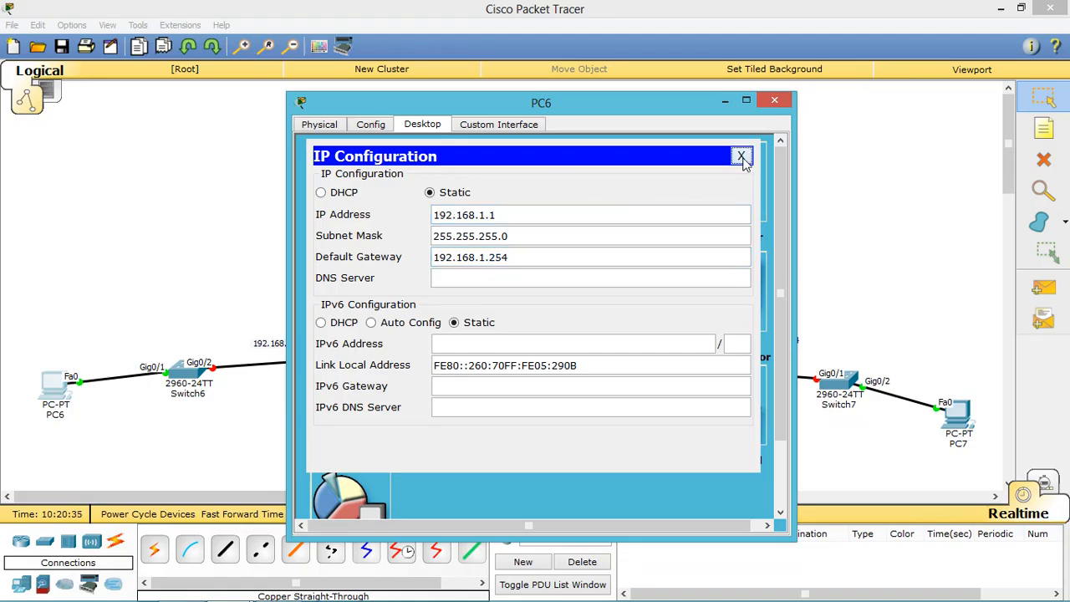
left_click(742, 157)
left_click(777, 101)
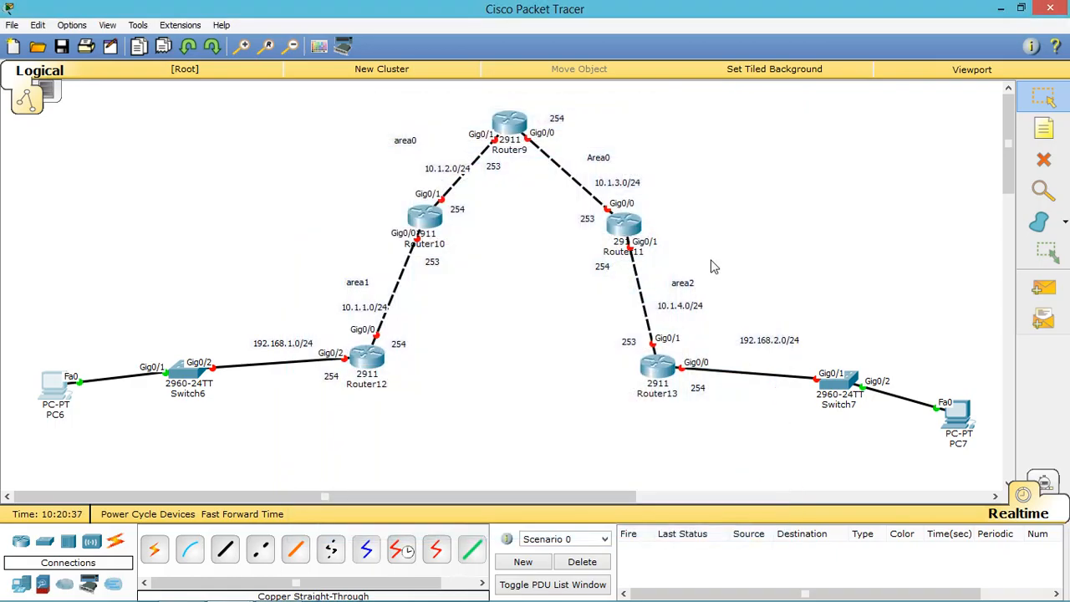
Configure PC7 with static IP address 192.168.2.1, subnet mask 255.255.255.0 and default gateway 192.168.2.254, and close its window
left_click(962, 423)
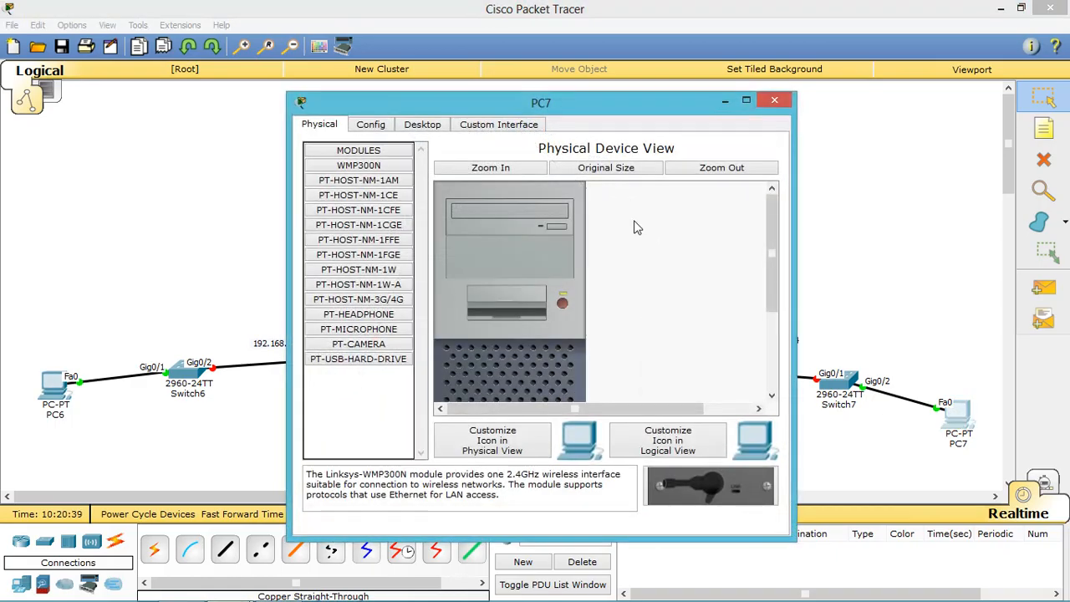
left_click(423, 124)
left_click(372, 169)
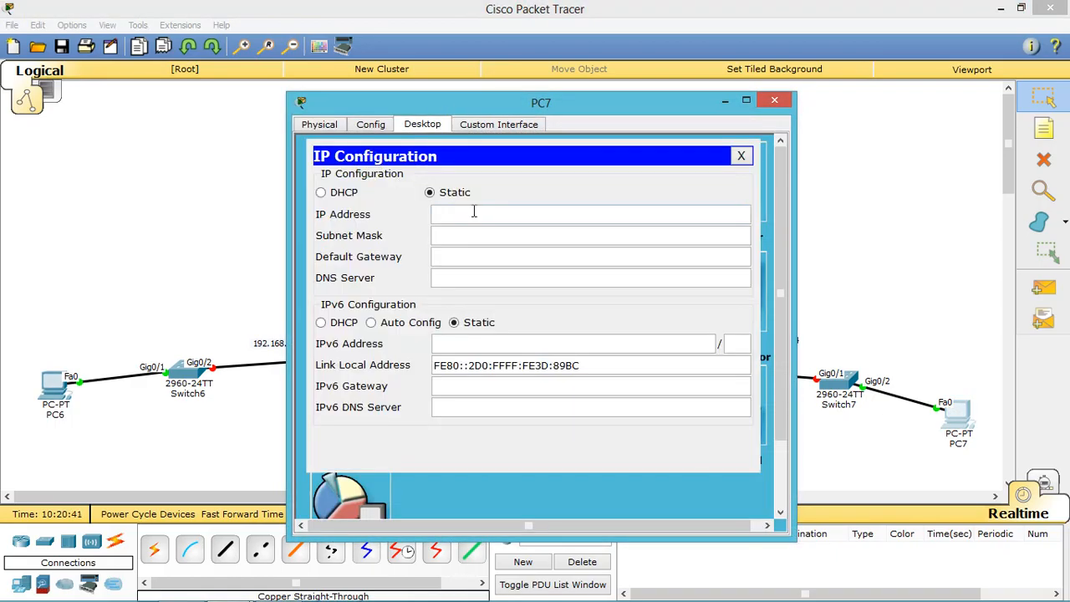
type("192.168.2.1")
key("Tab")
key("Tab")
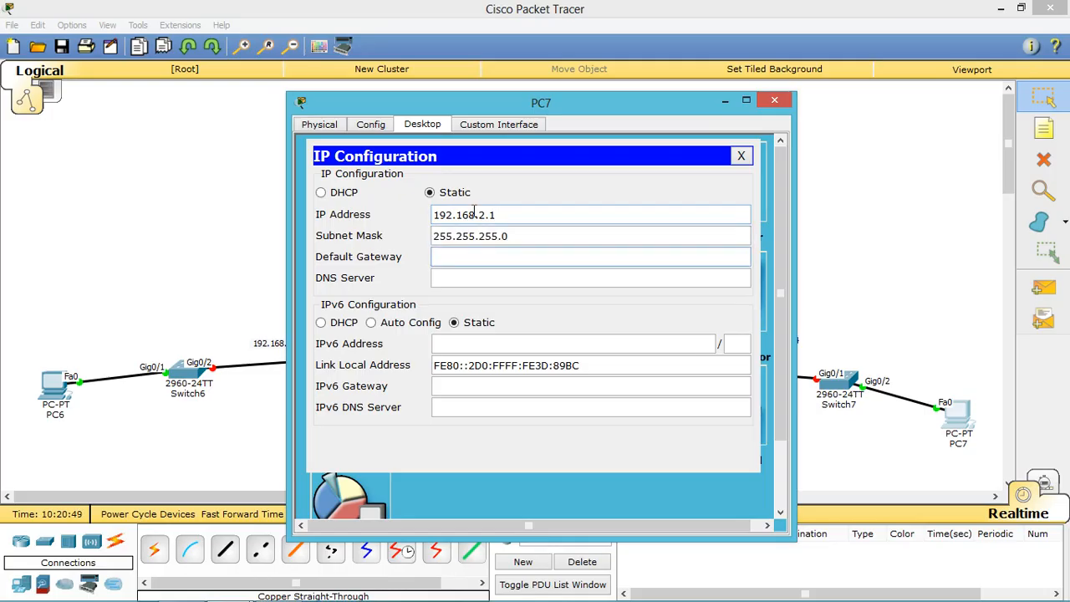
type("192.168.2.254")
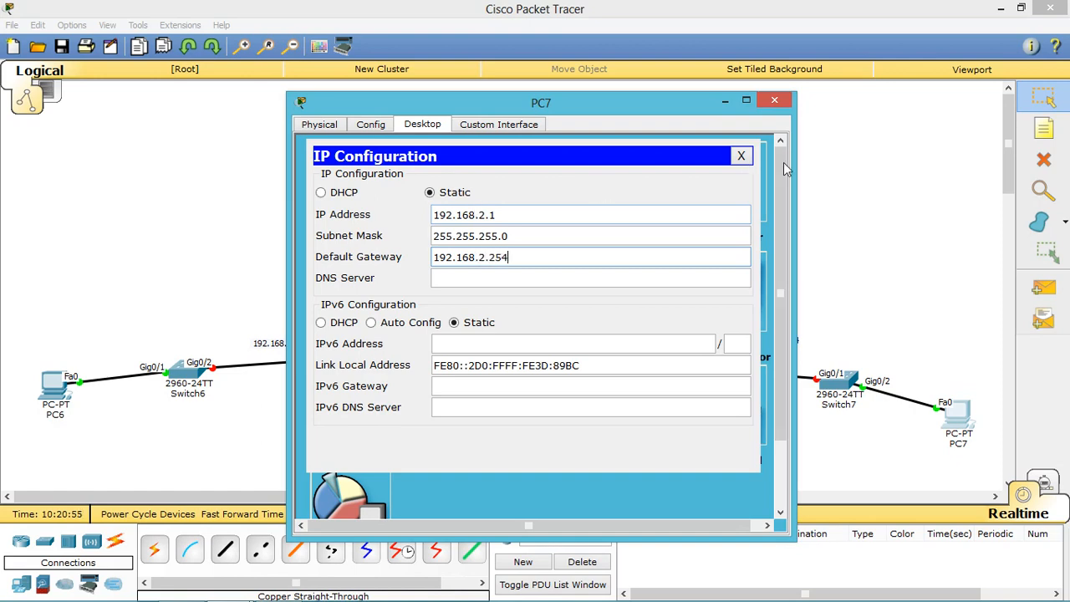
left_click(740, 155)
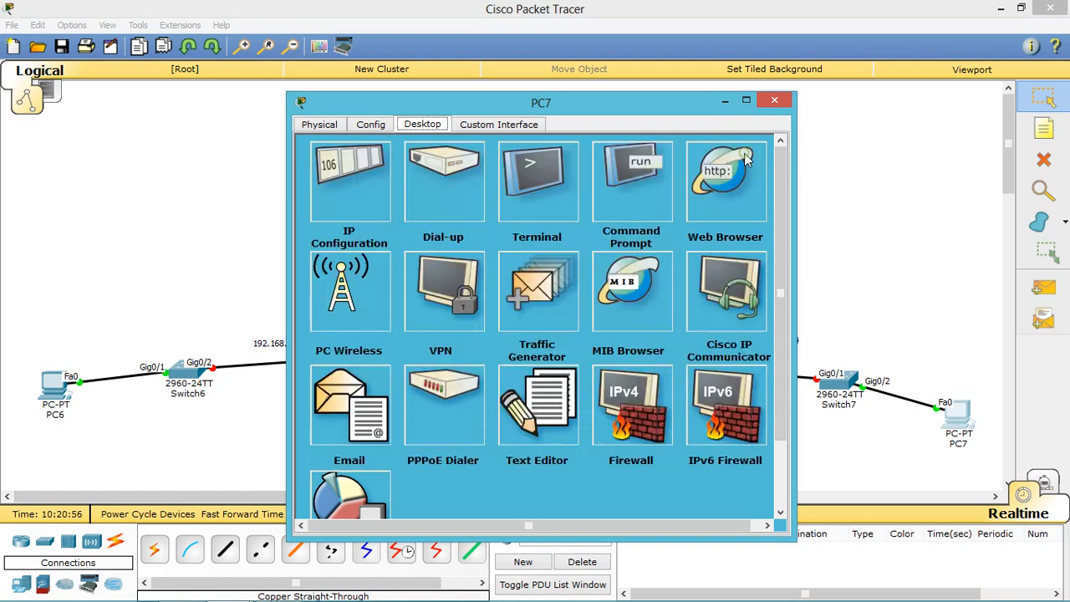
left_click(774, 101)
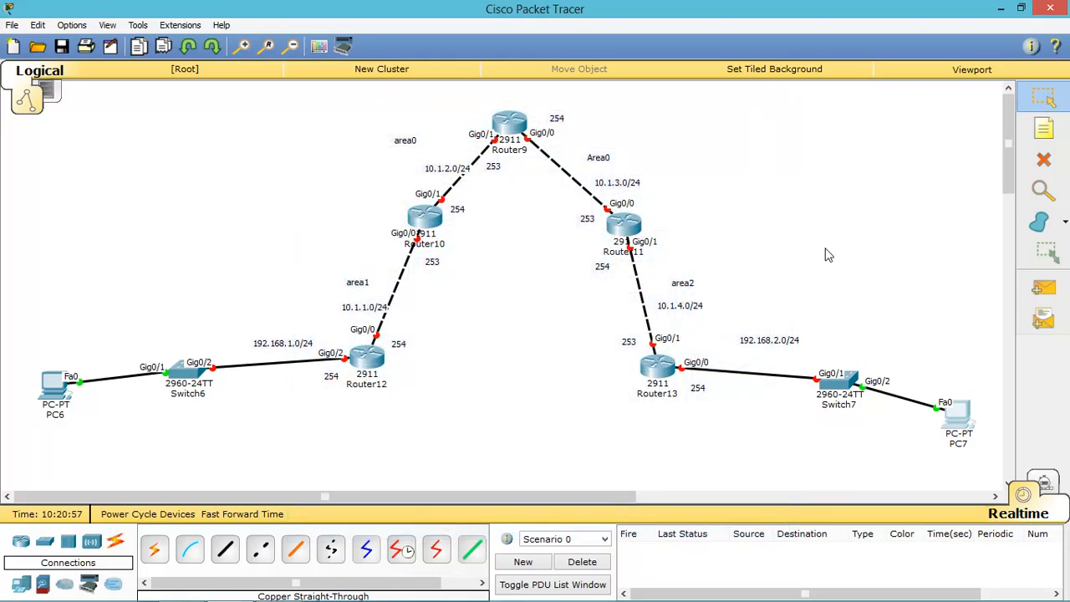
Open Router12's command line, move its window clear of the left-hand topology, and decline the initial configuration dialog
left_click(370, 358)
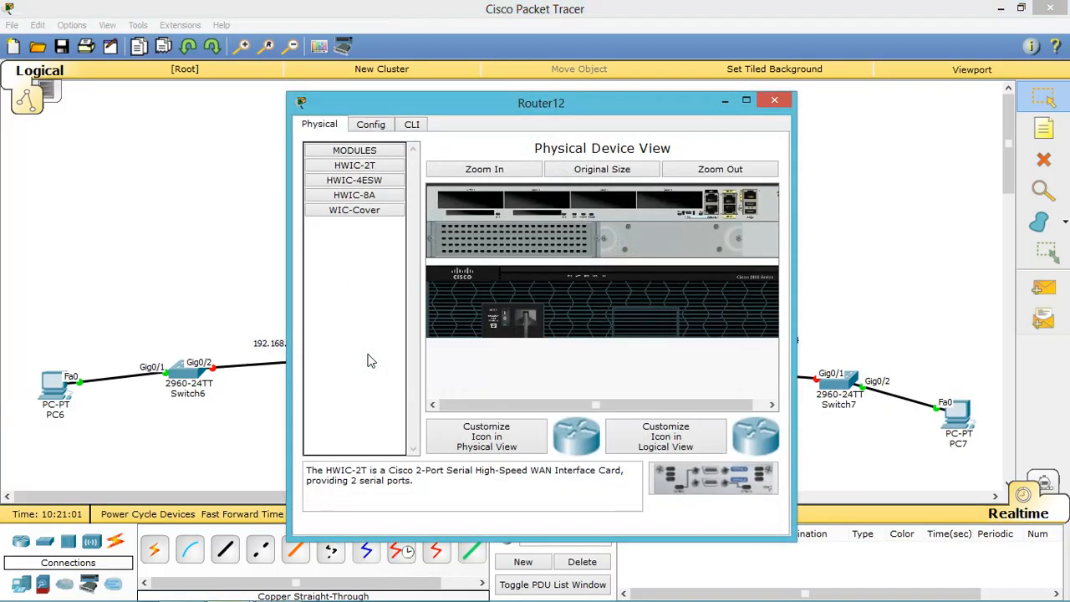
left_click(415, 125)
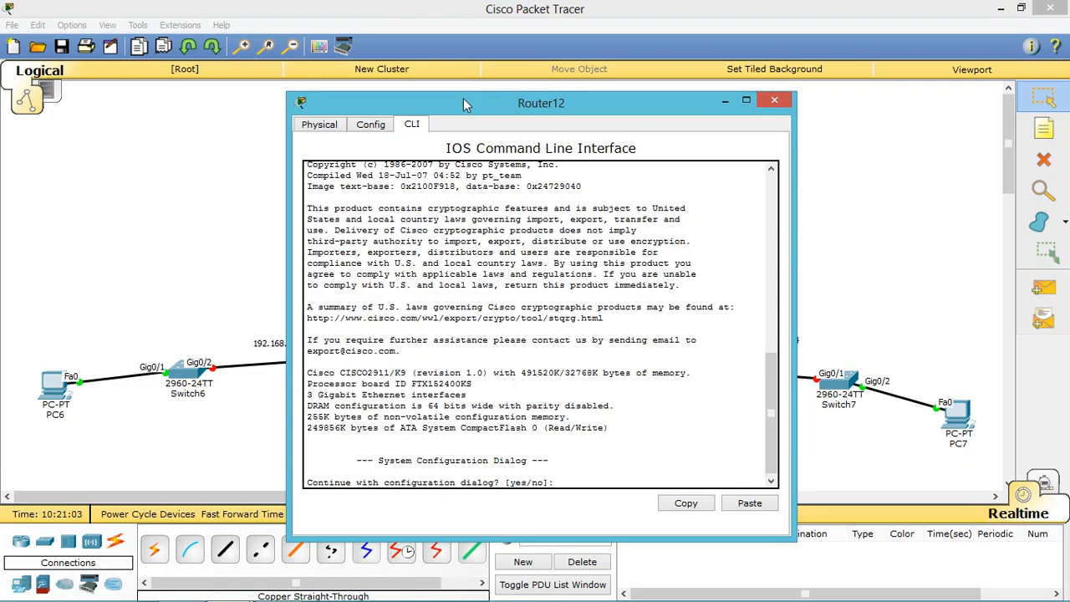
left_click_drag(462, 101, 694, 54)
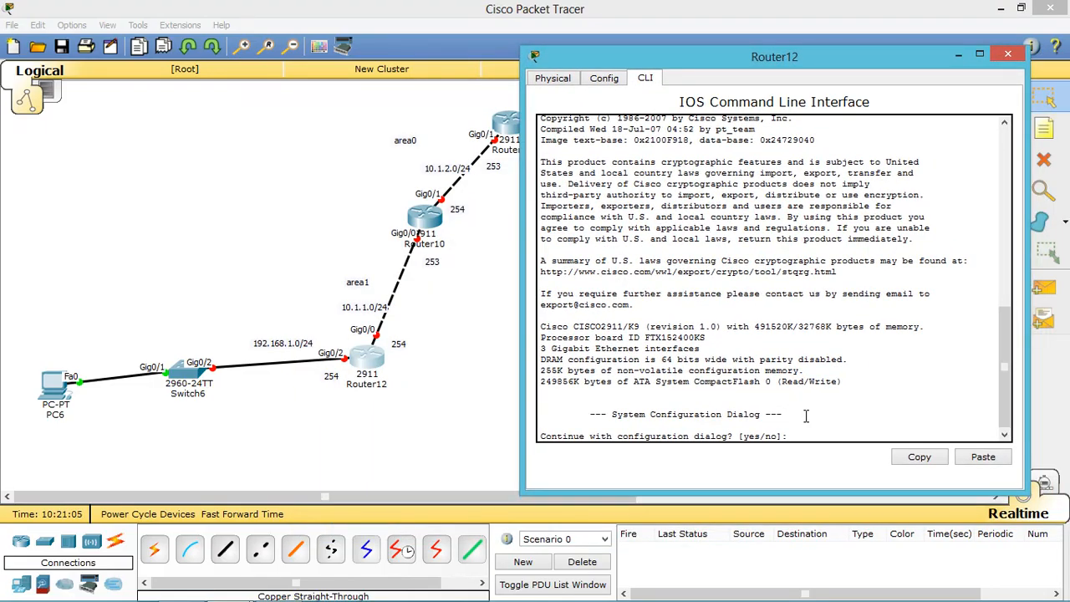
type("n")
key("Return")
key("Return")
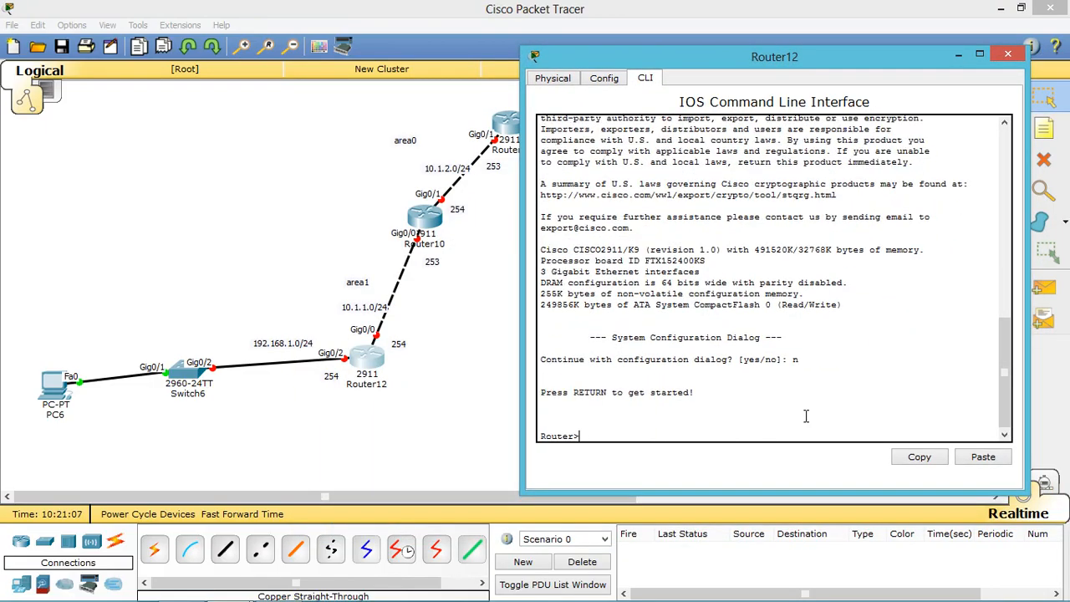
Enter privileged mode on Router12 with en and global configuration mode with config t
type("en")
key("Return")
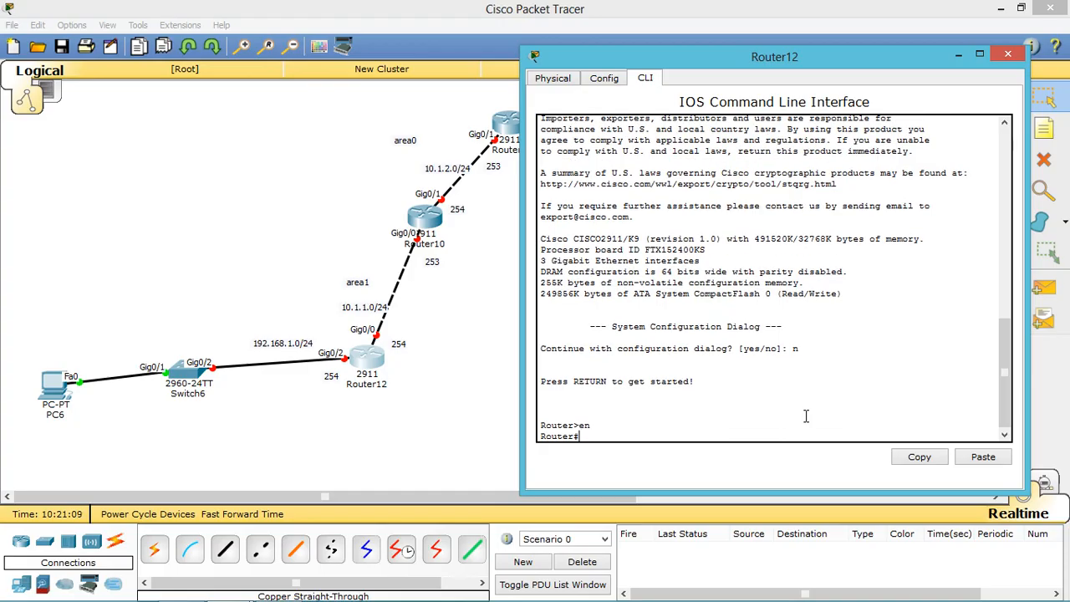
type("config t")
key("Return")
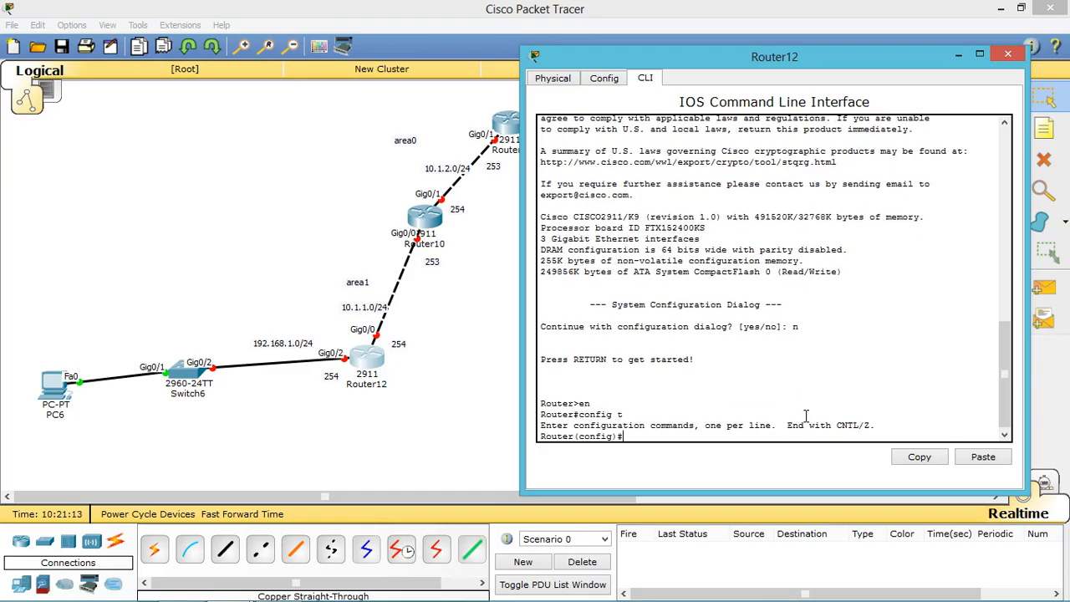
Assign Router12's interface g0/2 the address 192.168.1.254 with mask 255.255.255.0 and enable it with no shut
type("int g0/2")
key("Return")
type("ip")
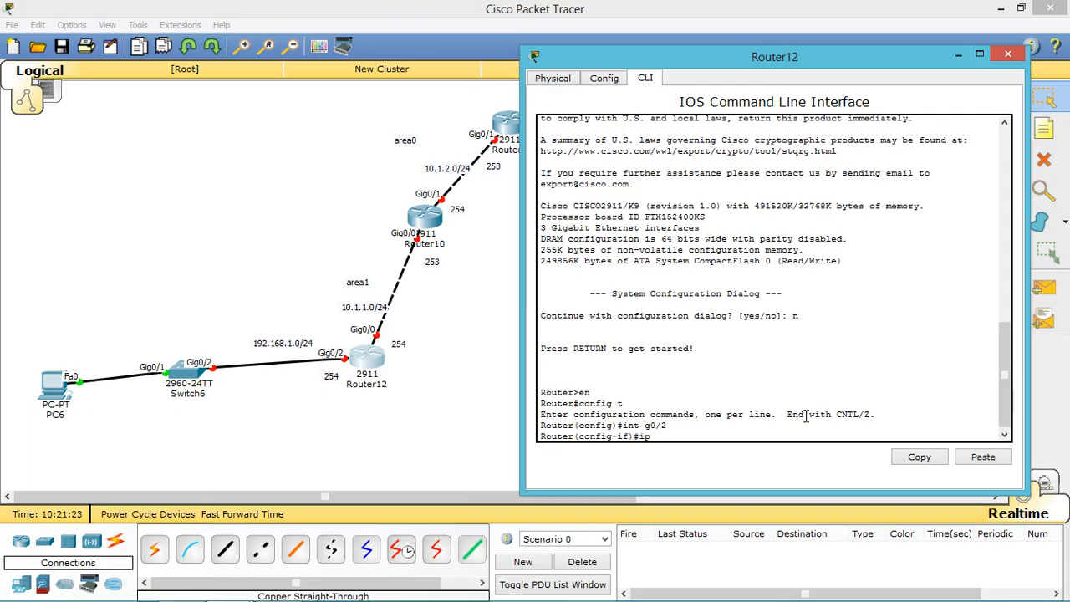
type(" address 192.168.1.254 2")
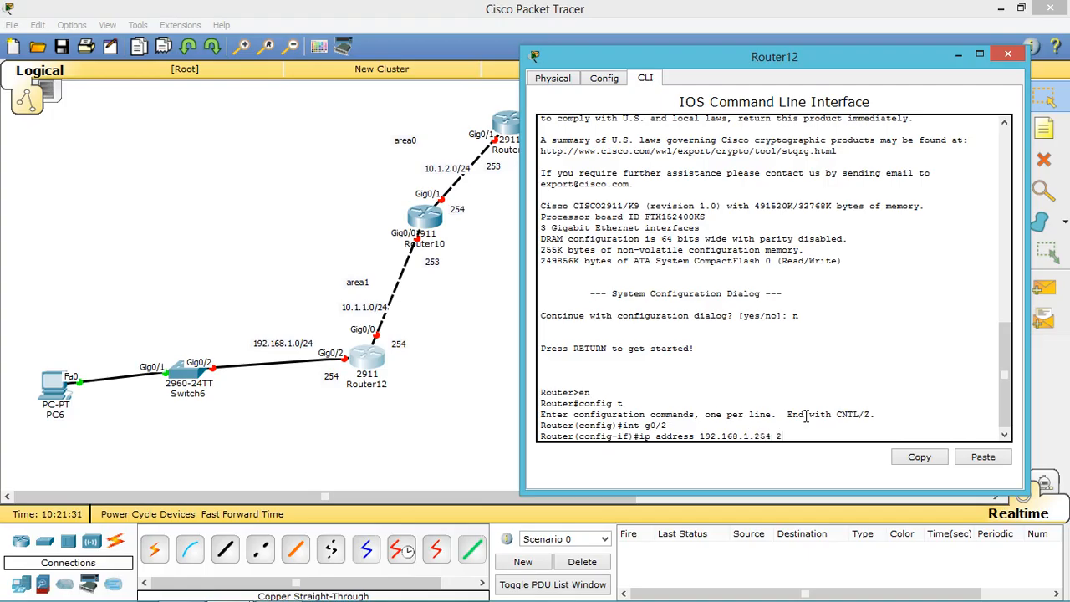
type("55.255.255.0")
key("Return")
type("nfig-if)#n")
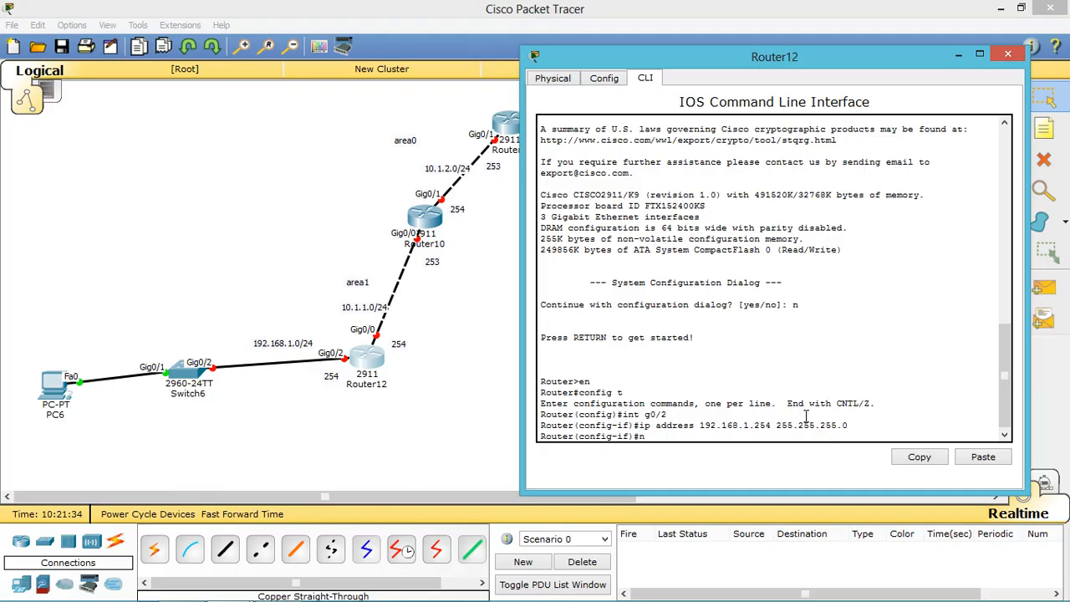
type("o shut")
key("Return")
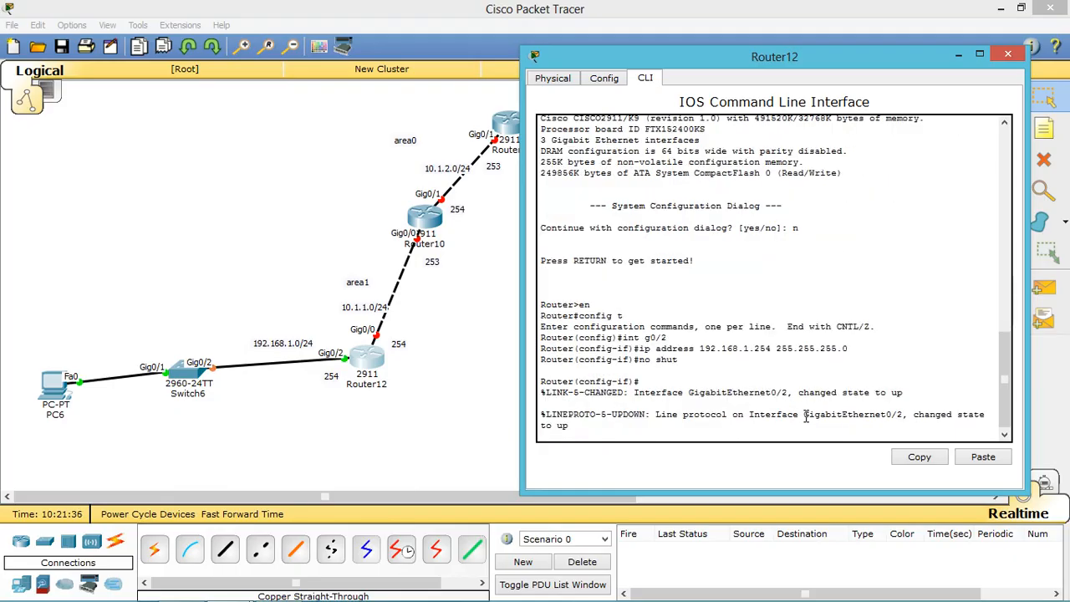
key("Return")
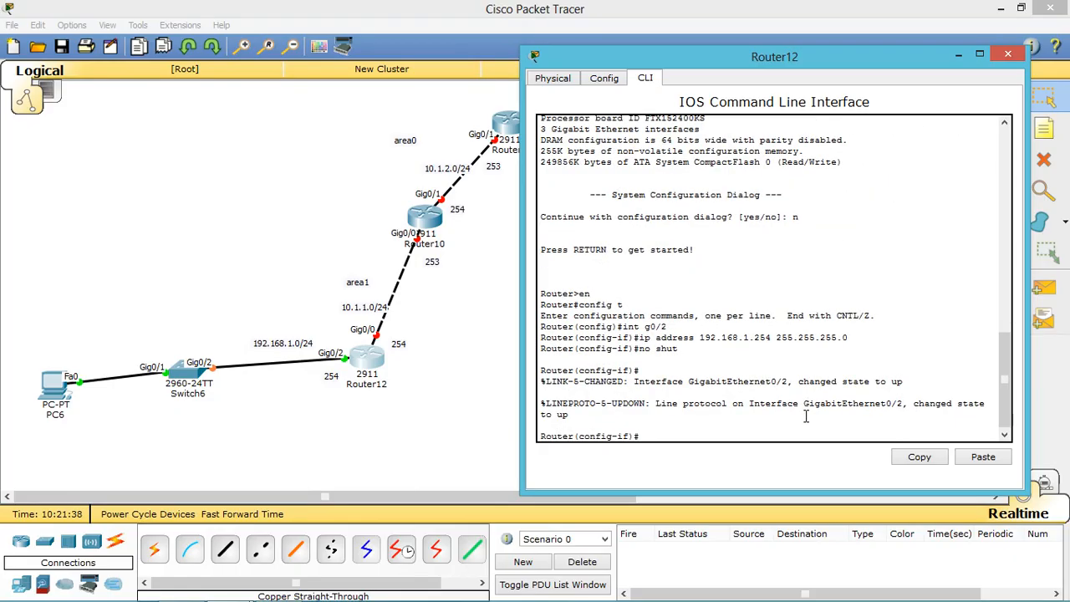
Assign Router12's interface g0/0 the address 10.1.1.254 with mask 255.255.255.0 and enable it with no shut
type("int g0/0")
key("Return")
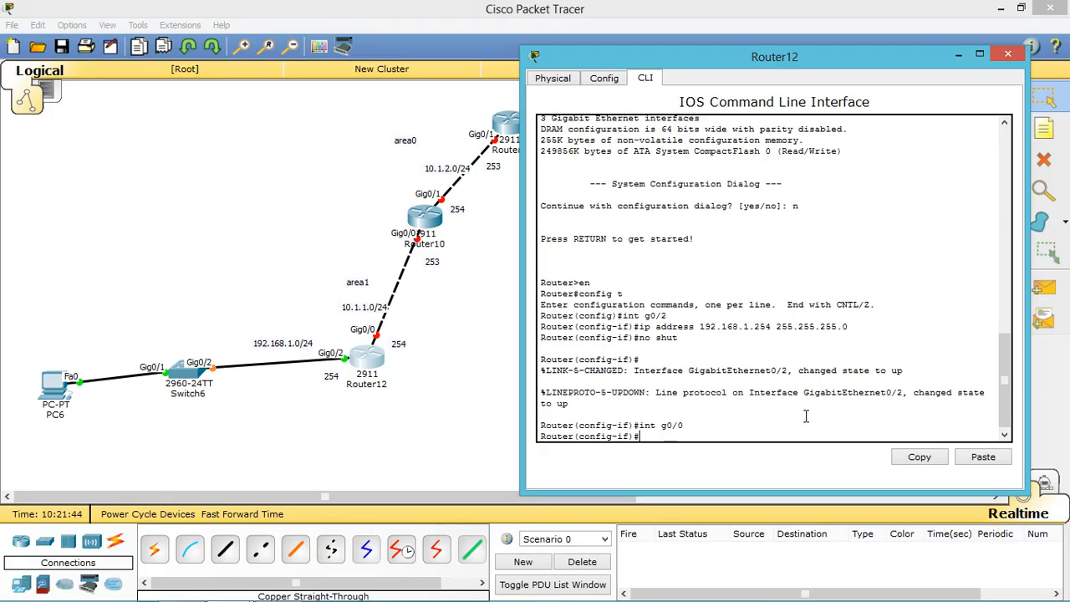
type("ip address 10.")
type("10.1")
type(".1.254 ")
type("255")
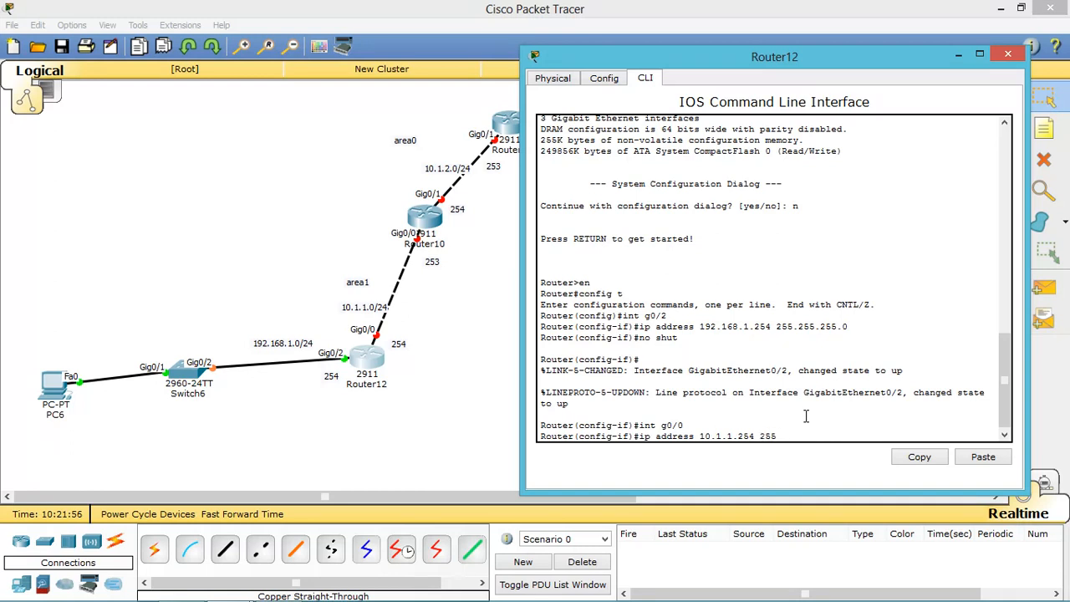
type(".255.2555.")
key("BackSpace")
type(".0")
key("Return")
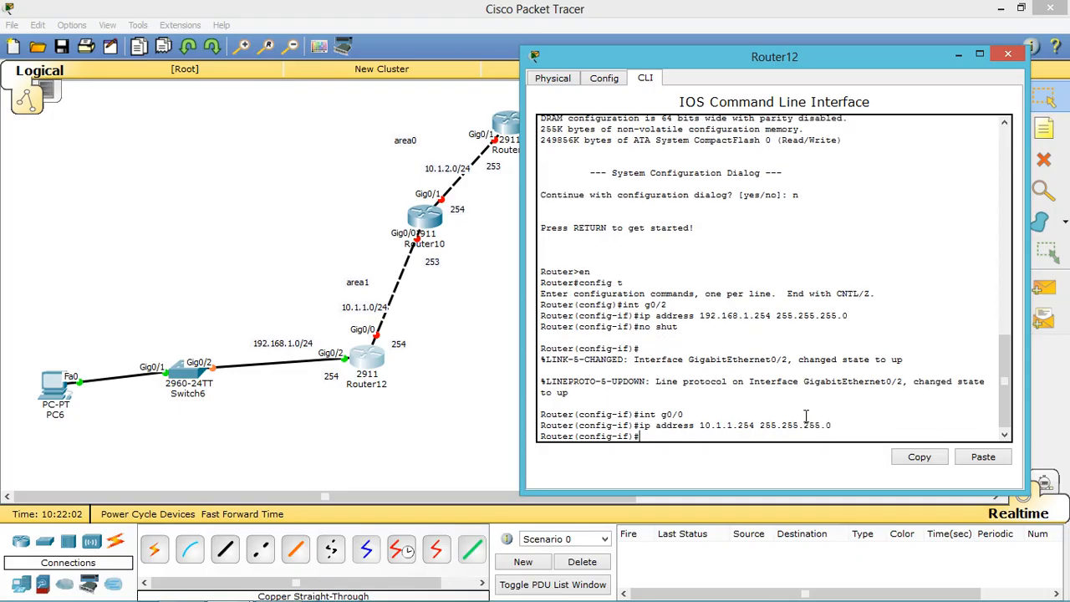
type("no shut")
key("Return")
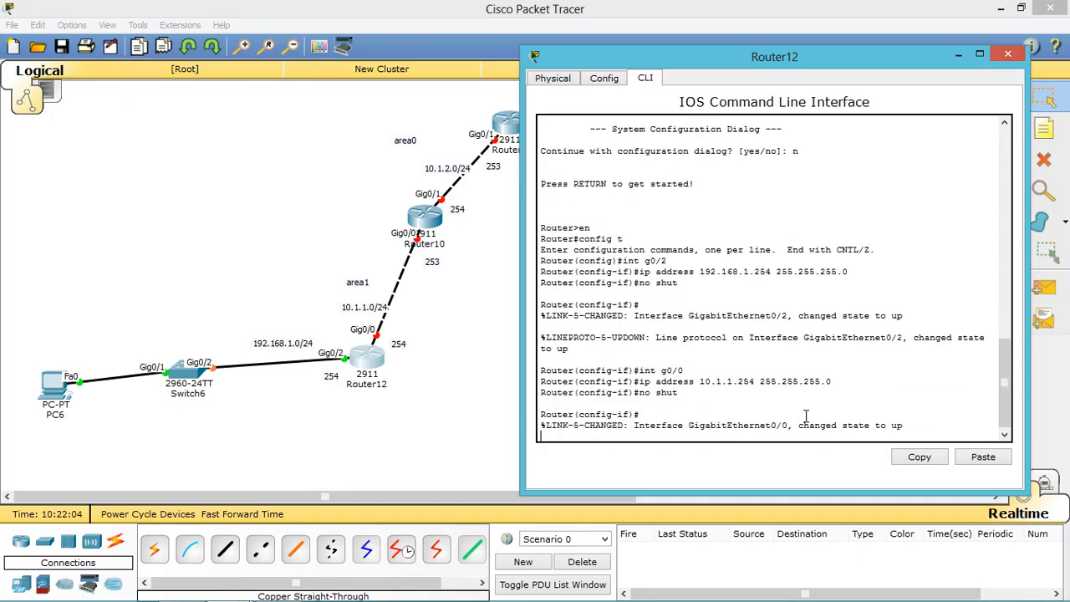
key("Return")
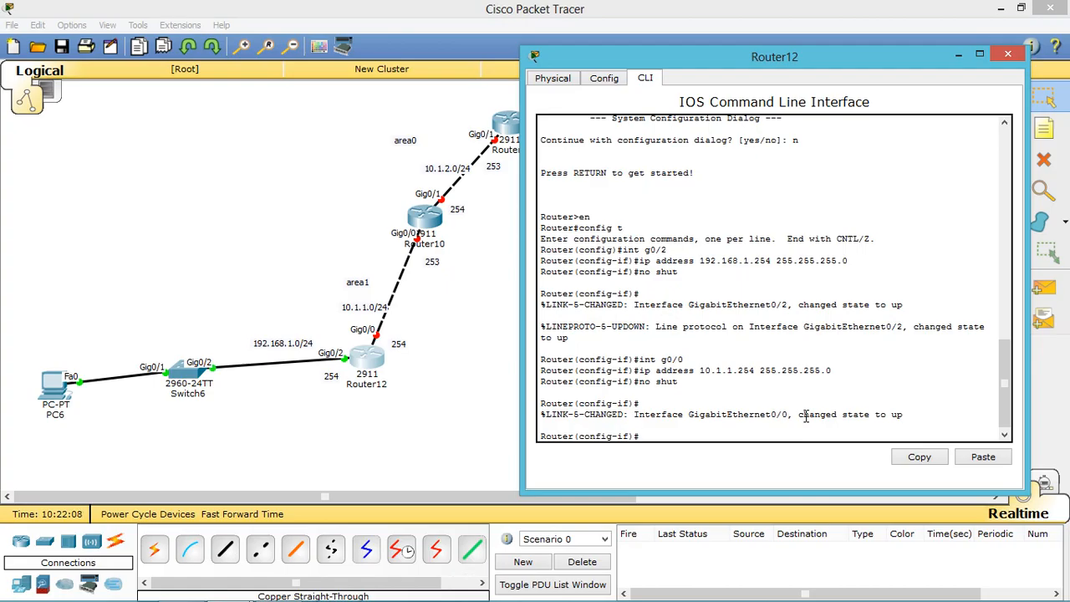
Exit interface configuration on Router12 and start OSPF process 10 with router ospf 10
type("exit")
key("Return")
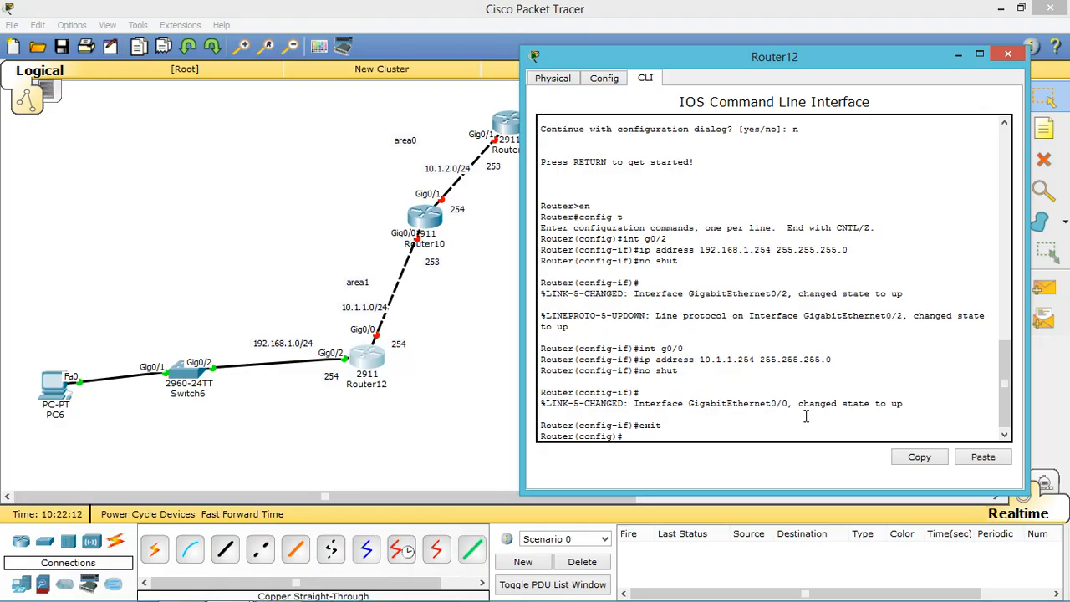
type("router ospf 10")
key("Return")
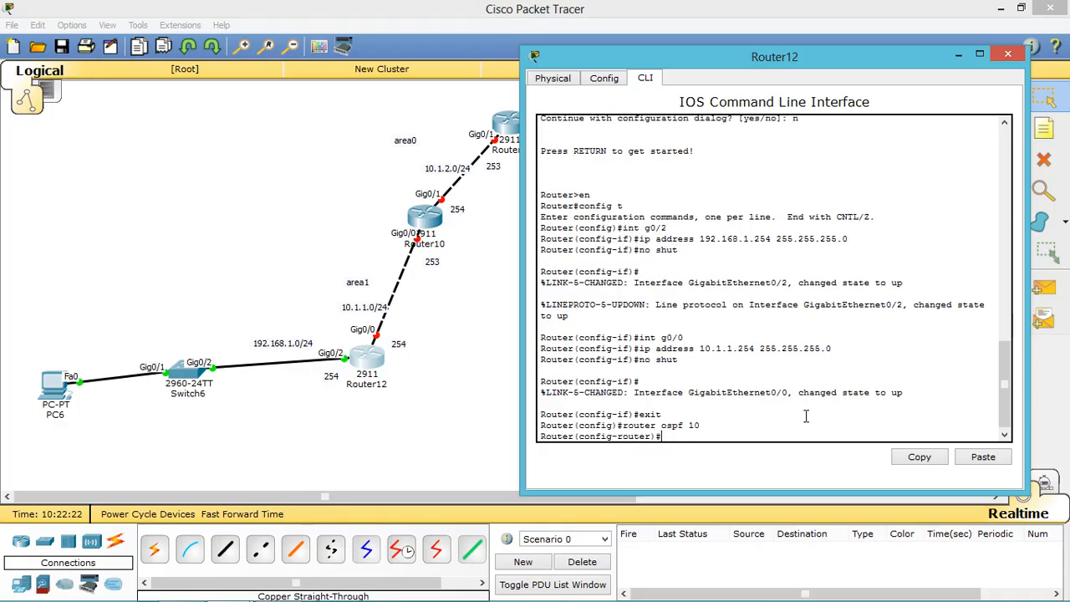
type("network")
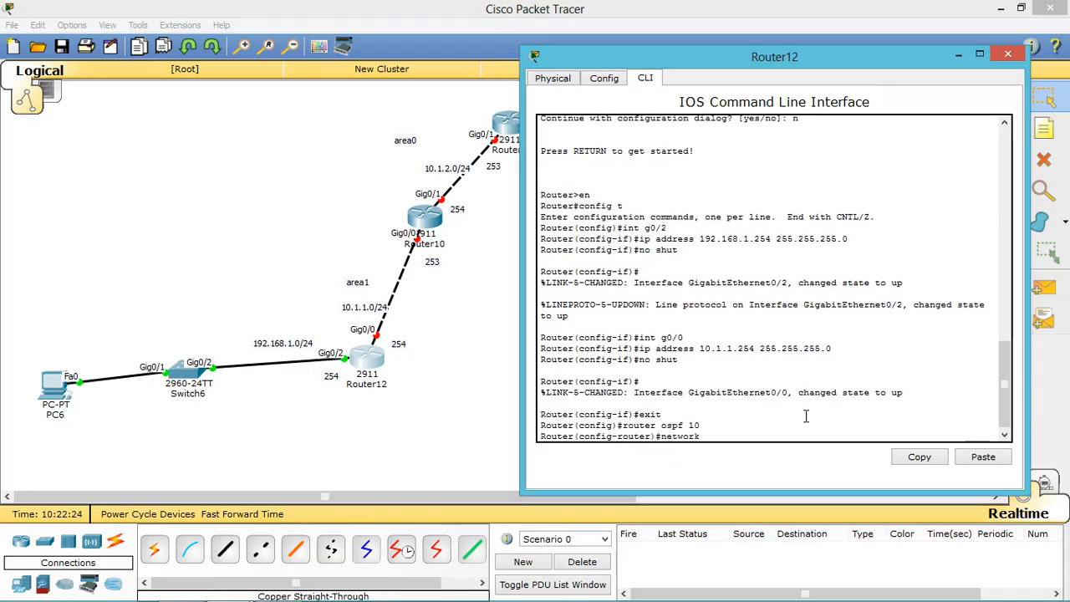
key("BackSpace")
key("BackSpace")
key("BackSpace")
key("BackSpace")
key("BackSpace")
key("BackSpace")
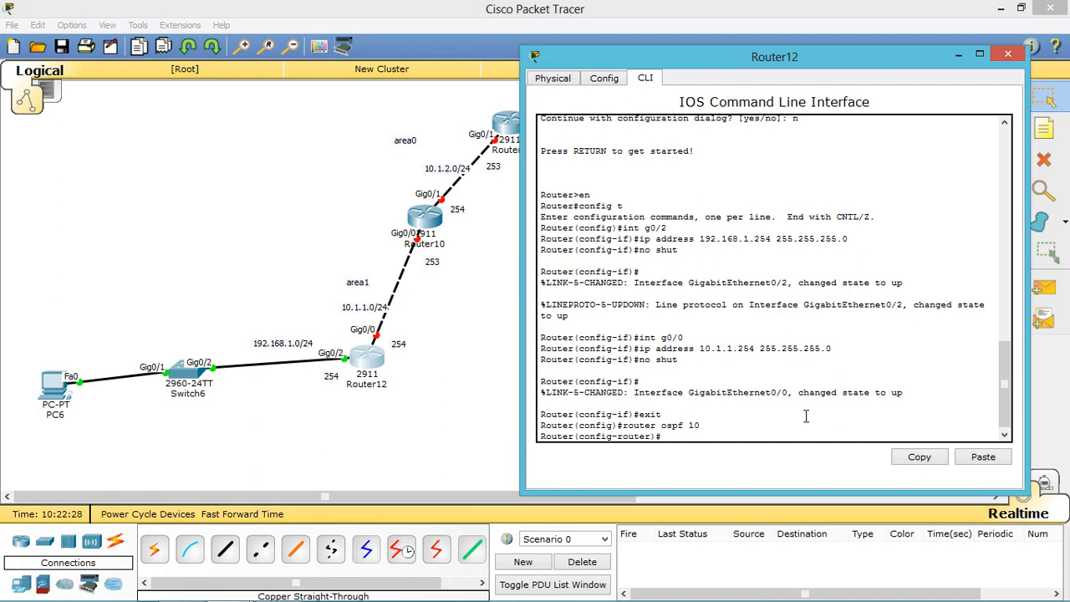
Set Router12's OSPF router ID to 1.1.1.1 and advertise network 192.168.1.0 with wildcard 0.0.0.255 in area 1
type("router-id 1.1.1.1")
key("Return")
type("netw")
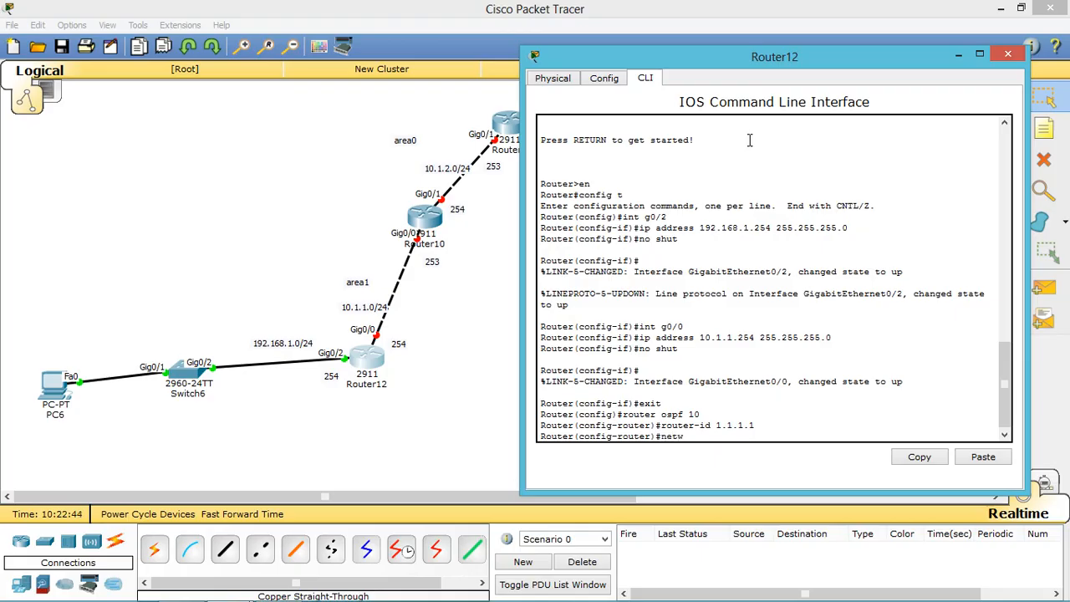
type("ork 192.168.1.0 0.0.0.255 area 1")
key("Return")
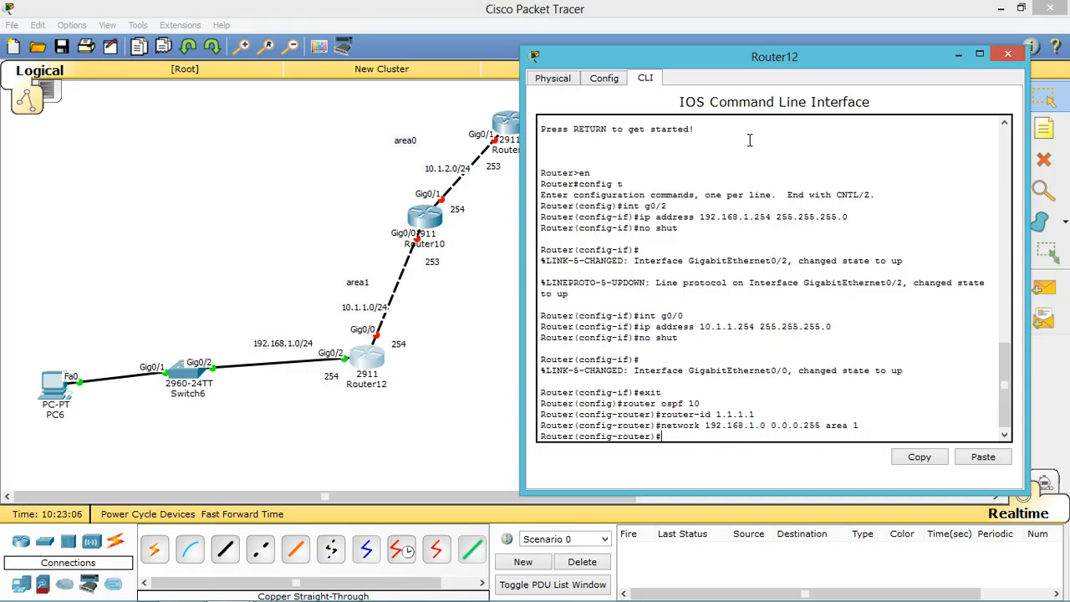
Advertise network 10.1.1.0 with wildcard 0.0.0.255 in OSPF area 1 on Router12
type("network 192")
key("BackSpace")
key("BackSpace")
type("0.1.1.0 0.0.0.255 area 1")
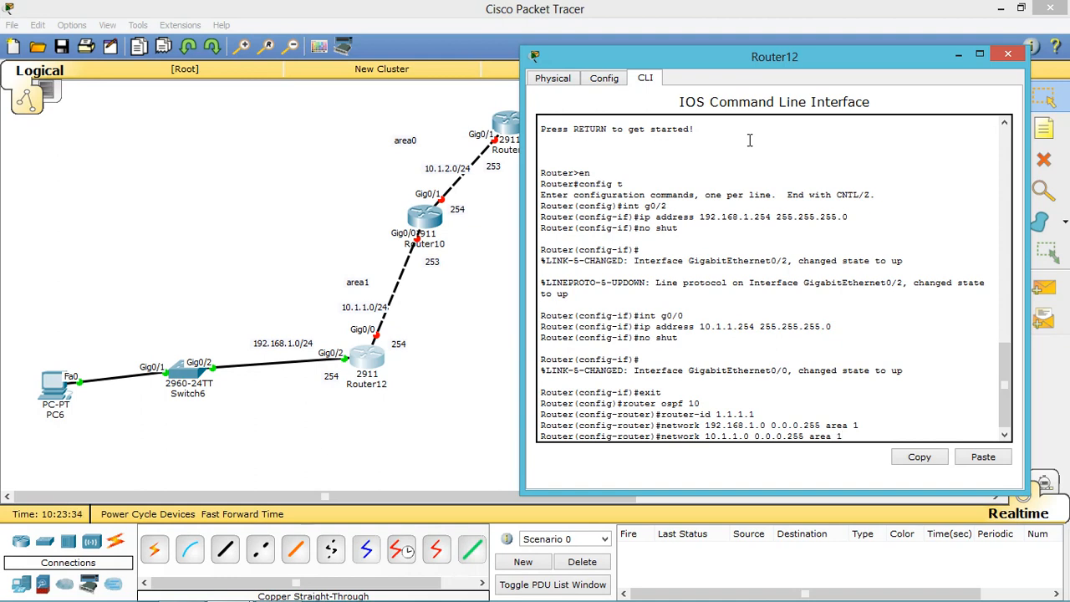
key("Return")
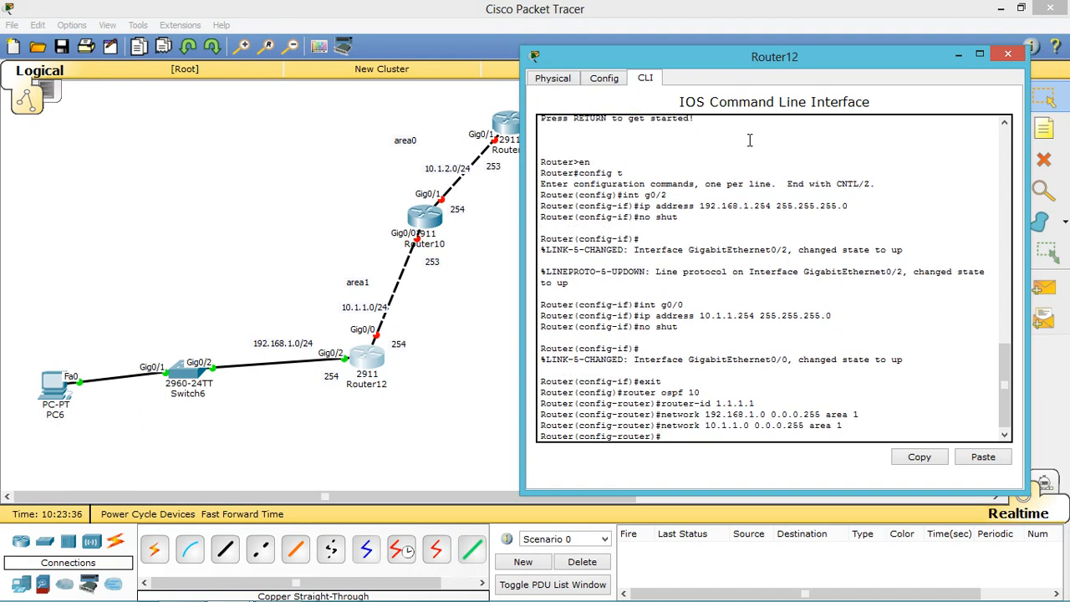
Save Router12's configuration with do wr and minimize its window
type("do wr")
key("Return")
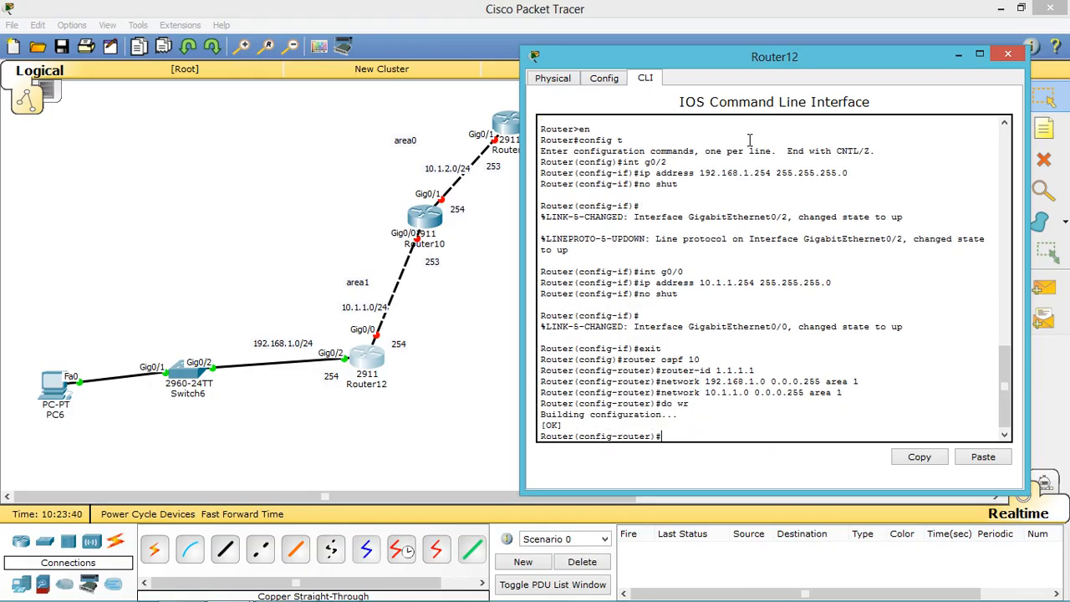
left_click(958, 58)
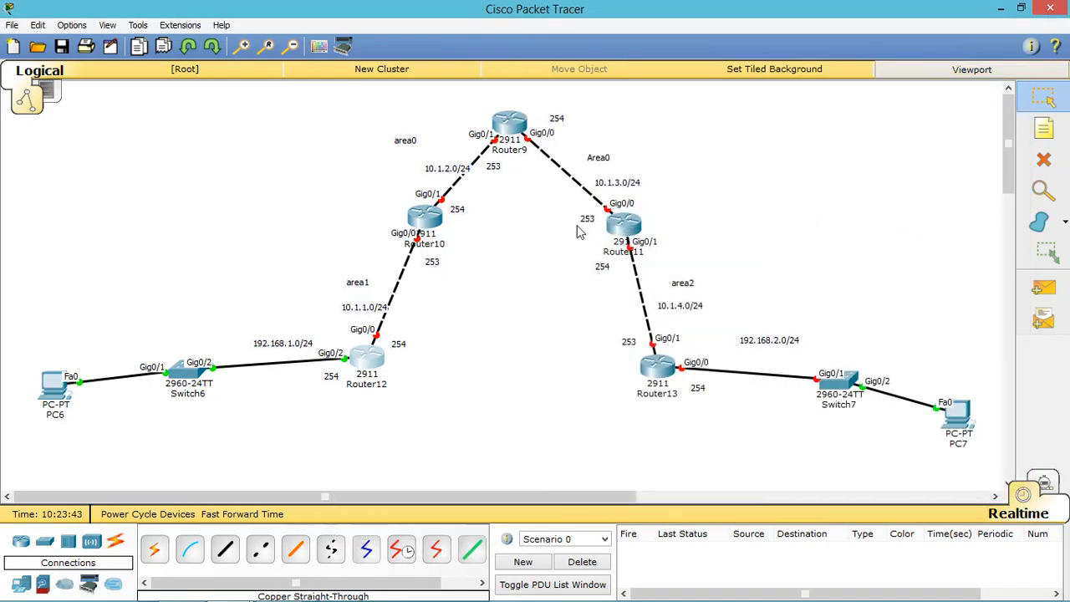
Open Router10's command line, move its window clear of the left-hand topology, and decline the initial configuration dialog
left_click(423, 220)
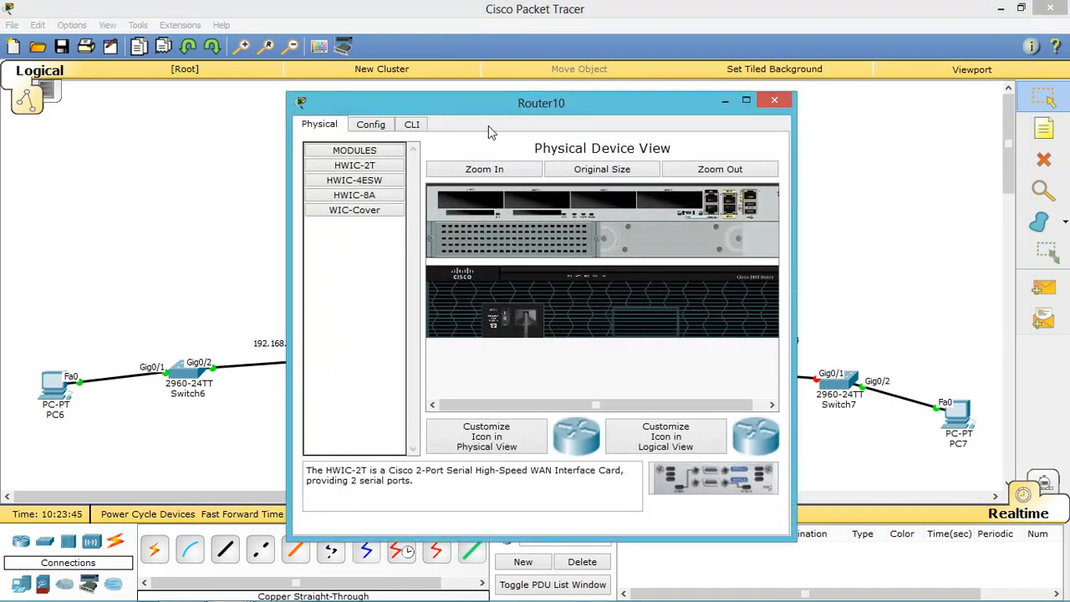
left_click_drag(485, 110, 728, 82)
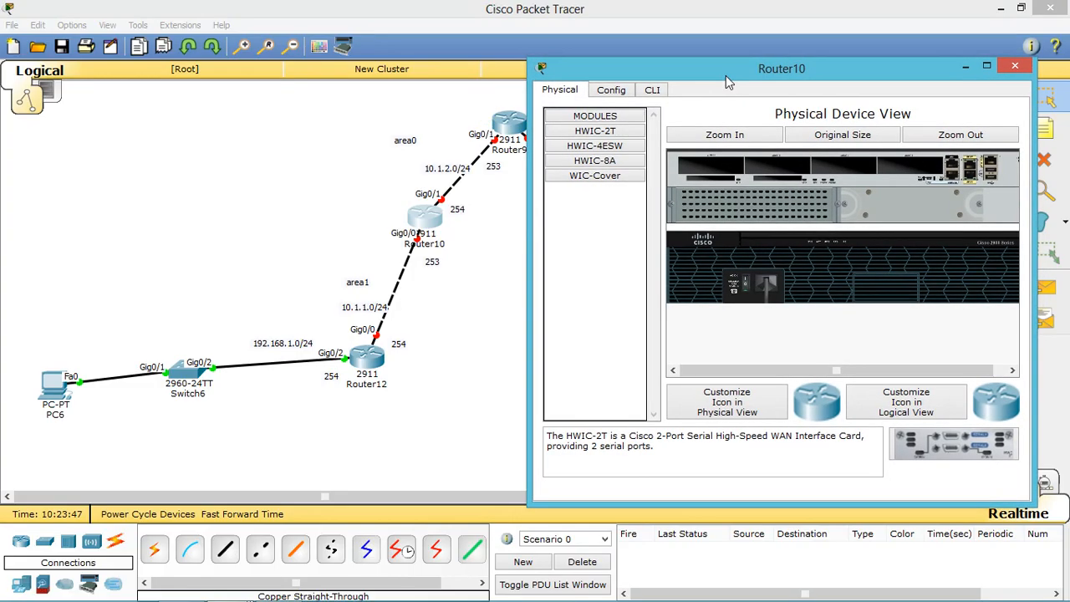
left_click(651, 90)
type("n")
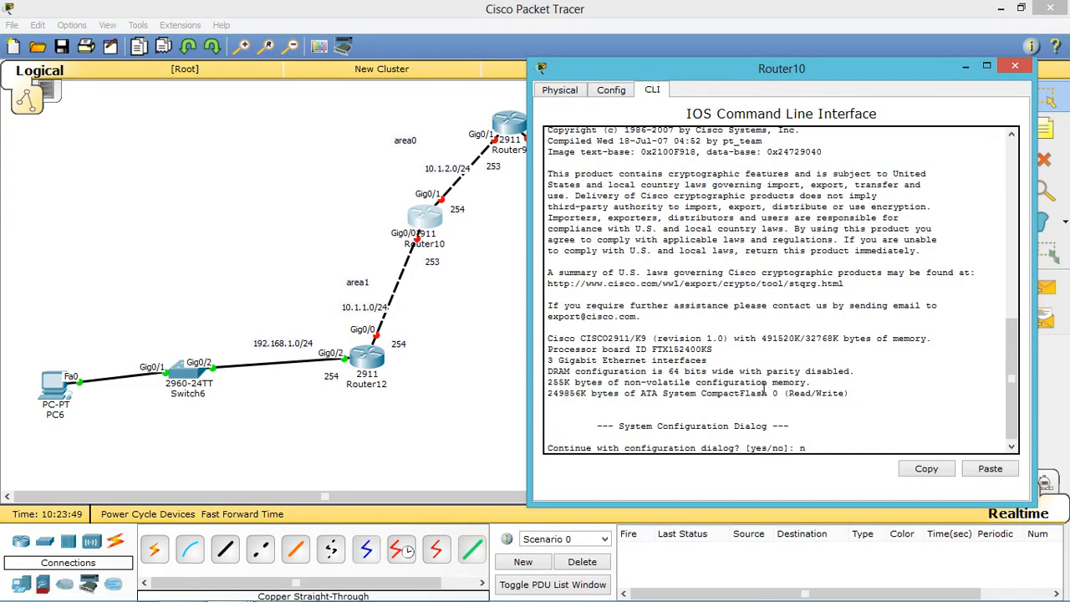
key("Return")
key("Return")
Enter privileged mode on Router10 with en and global configuration mode with config t
type("en")
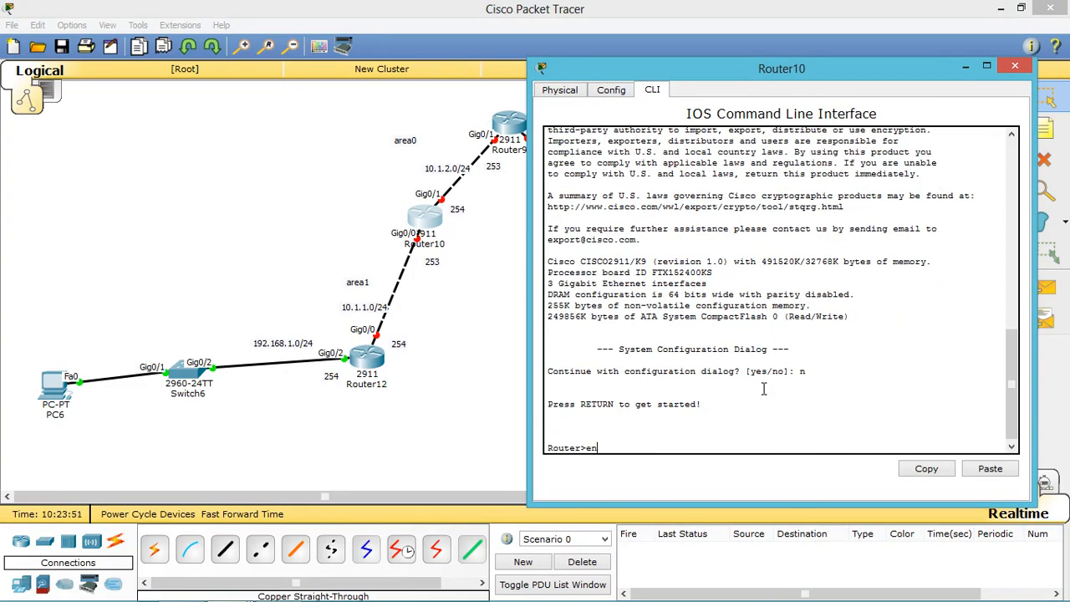
key("Return")
type("config t")
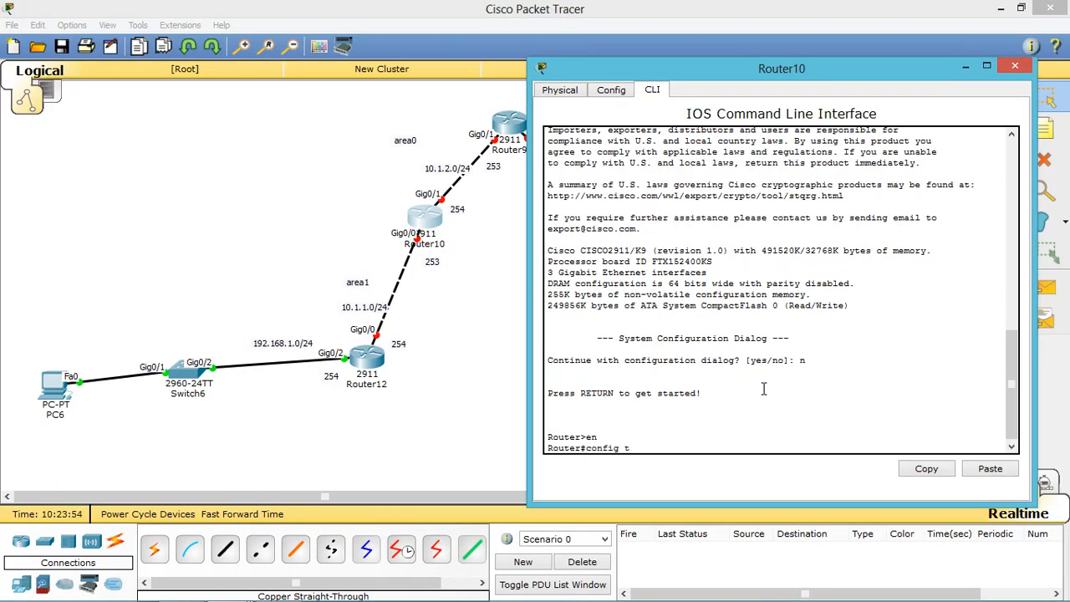
key("Return")
Assign Router10's interface g0/0 the address 10.1.1.253 with mask 255.255.255.0 and enable it with no shut
type("int ")
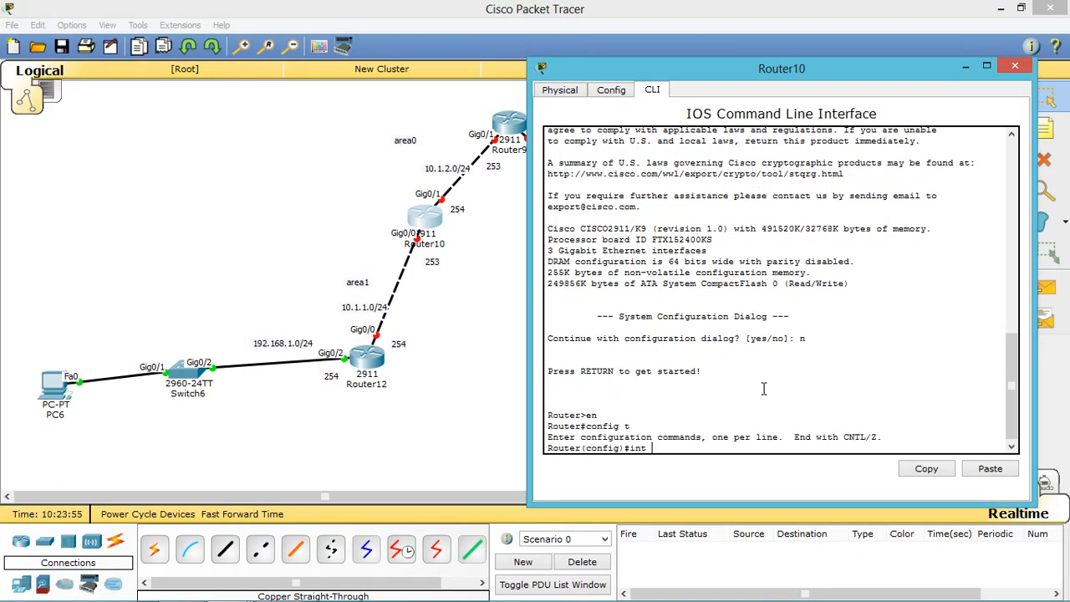
type("g0/0")
key("Return")
type("ip a")
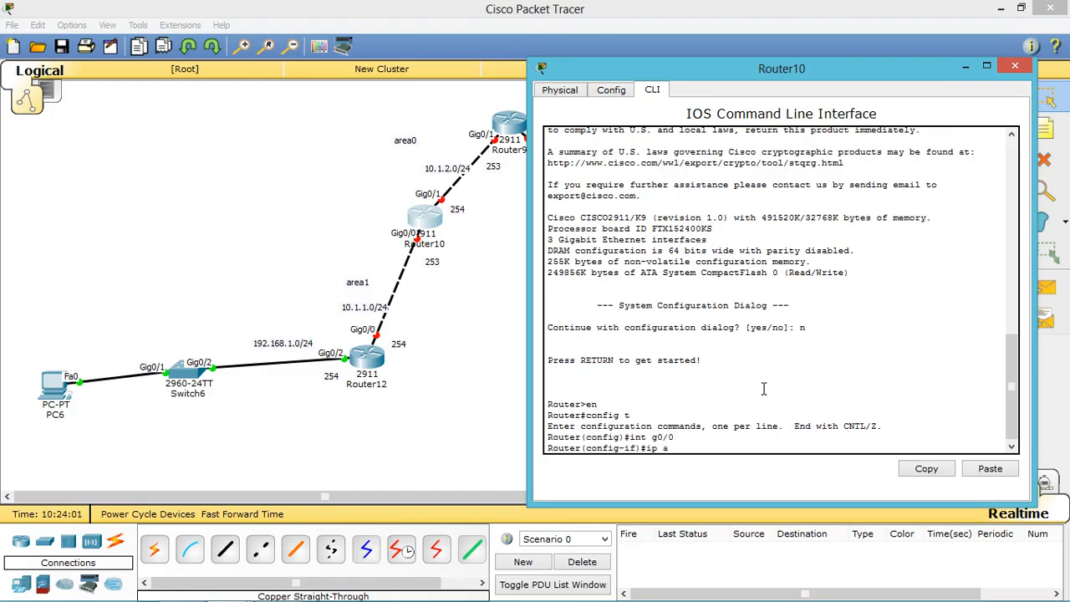
type("ddress 10.1.1.253 255.255.255.")
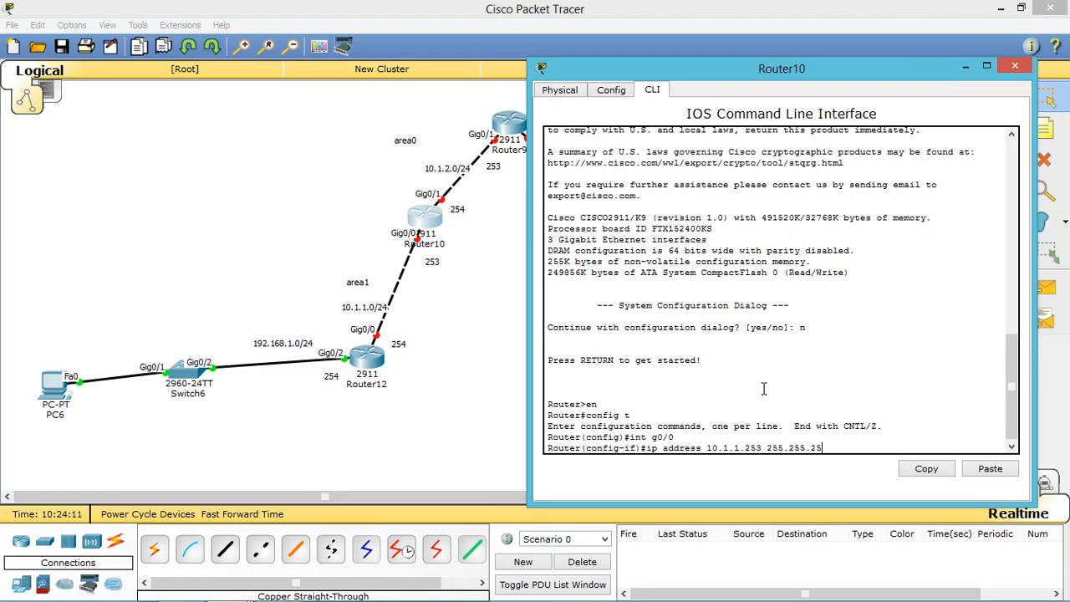
type("0")
key("Return")
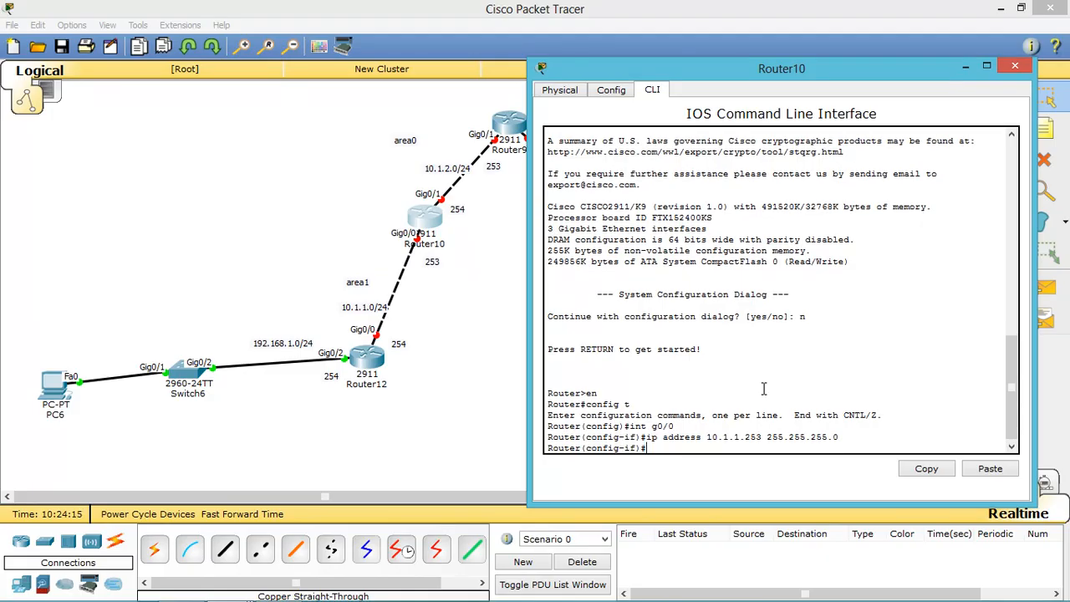
type("no shut")
key("Return")
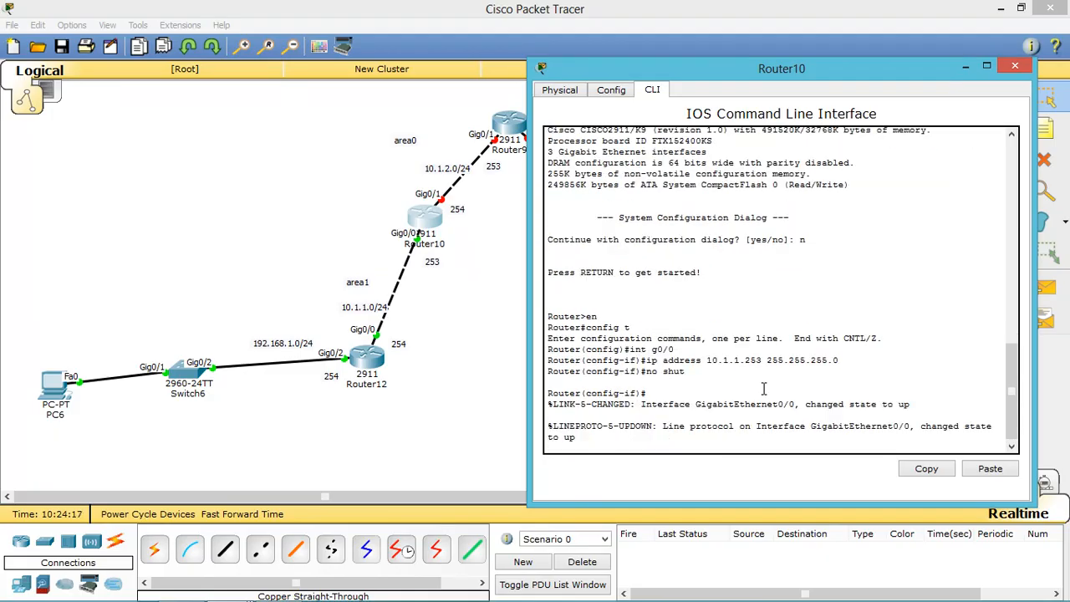
key("Return")
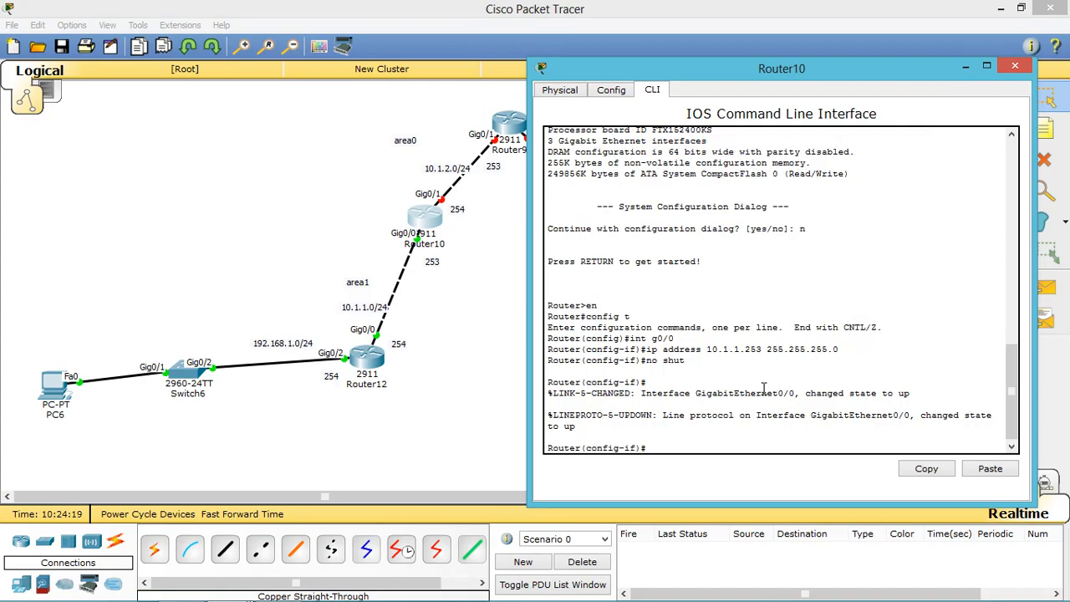
Assign Router10's interface g0/1 the address 10.1.2.254 with mask 255.255.255.0 and enable it with no shut
type("int g0/1")
key("Return")
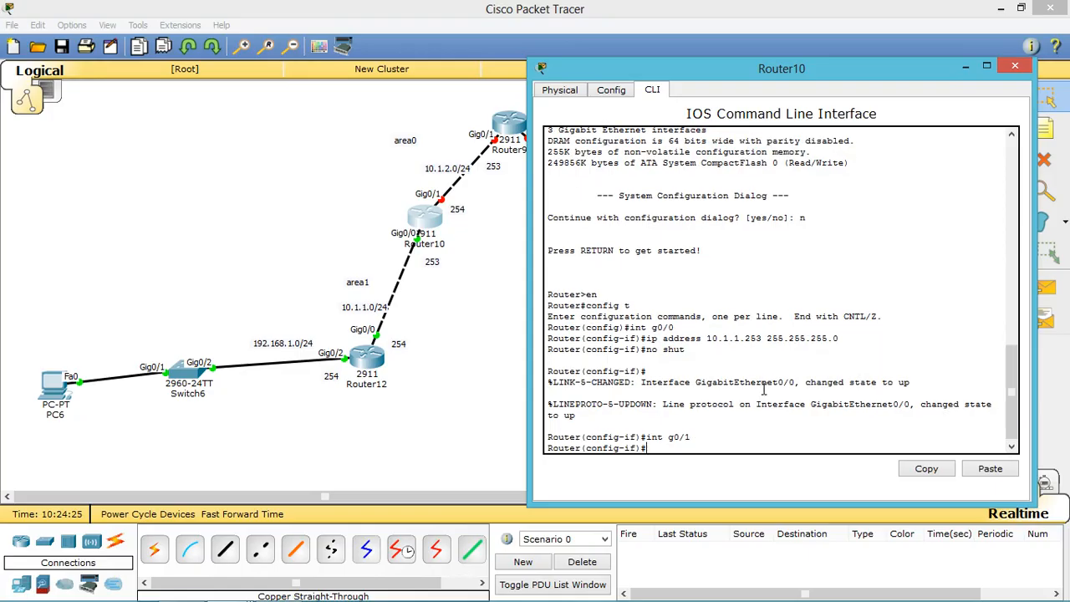
type("ip address 10.1.12.254 255.255.255.")
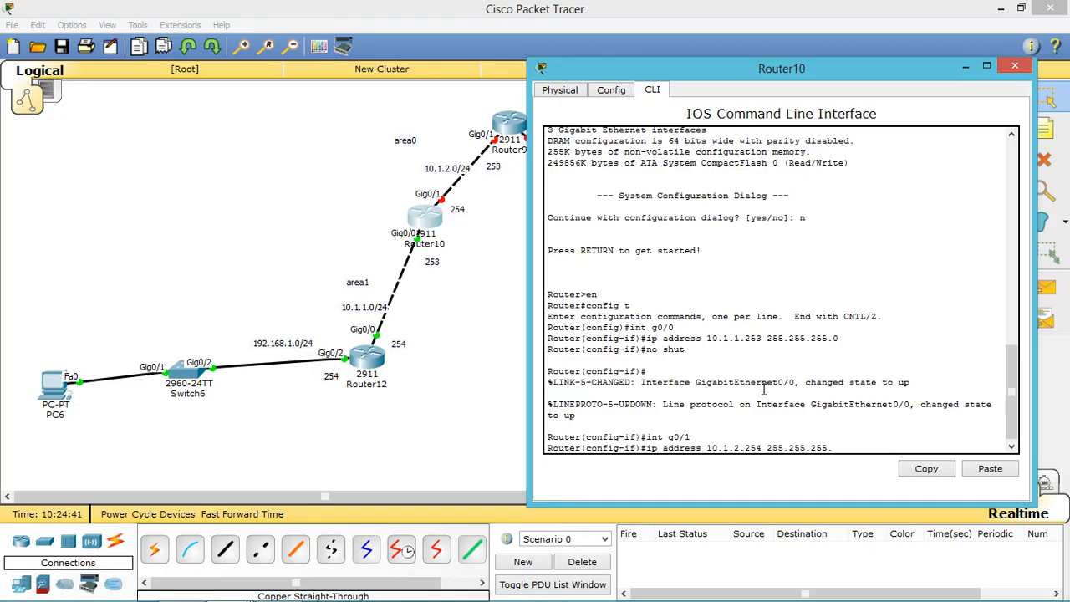
type("0")
key("Return")
type("no ")
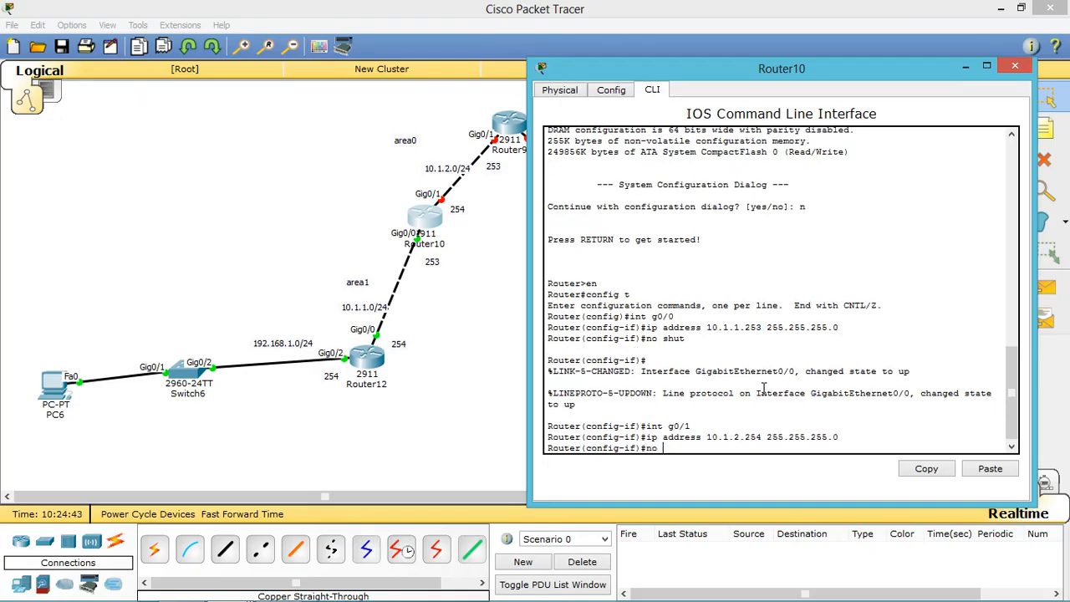
type("shut")
key("Return")
key("Return")
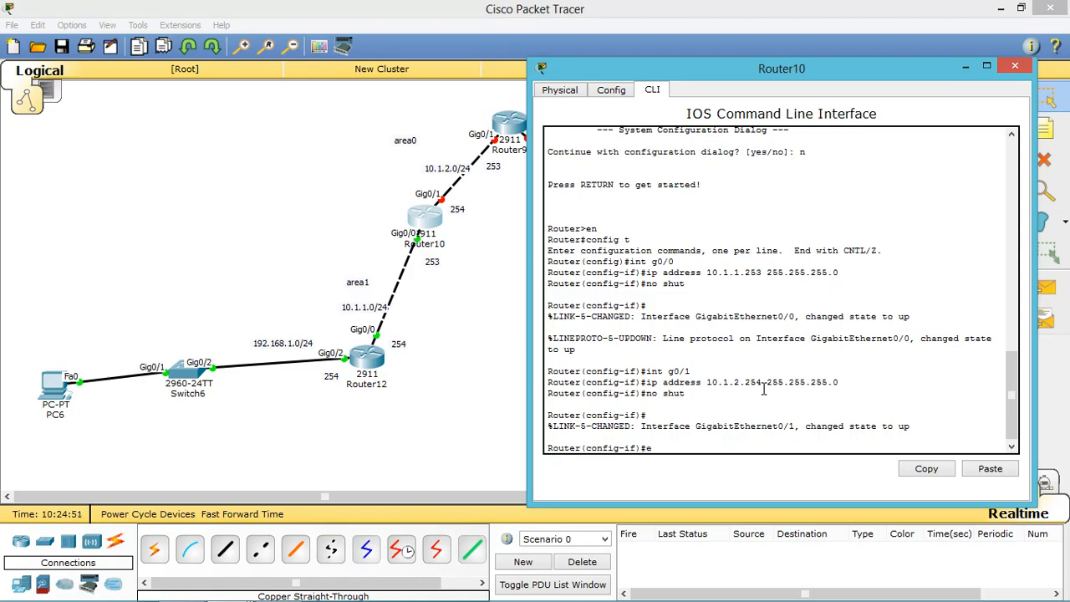
Start OSPF process 10 on Router10 with router-id 2.2.2.2 and advertise network 10.1.1.0 0.0.0.255 in area 1
type("exit")
key("Return")
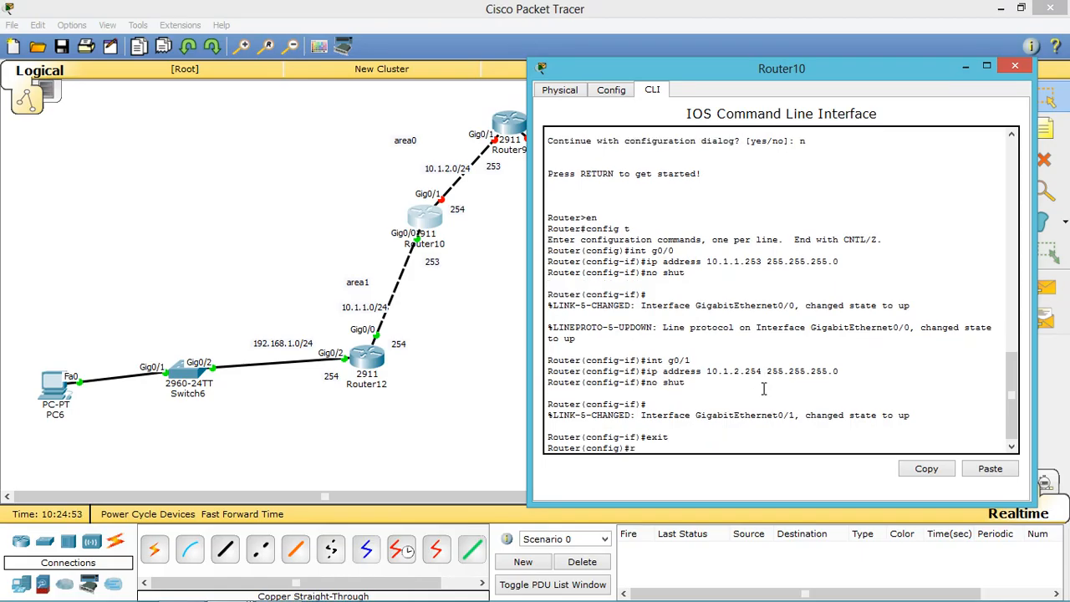
type("router ospf 10")
key("Return")
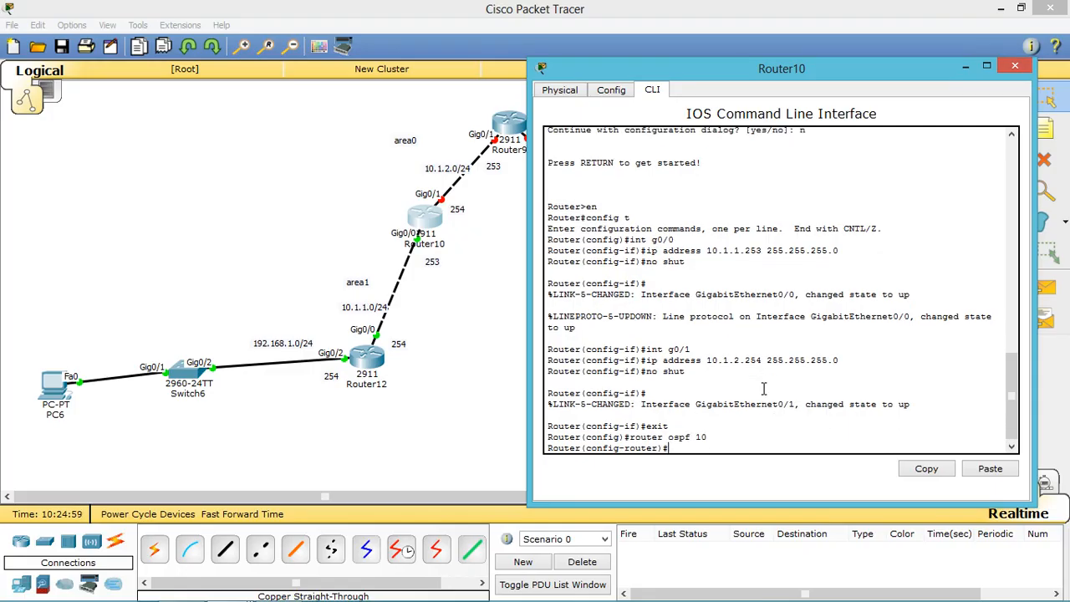
type("router-id 2.2.2.2")
key("Return")
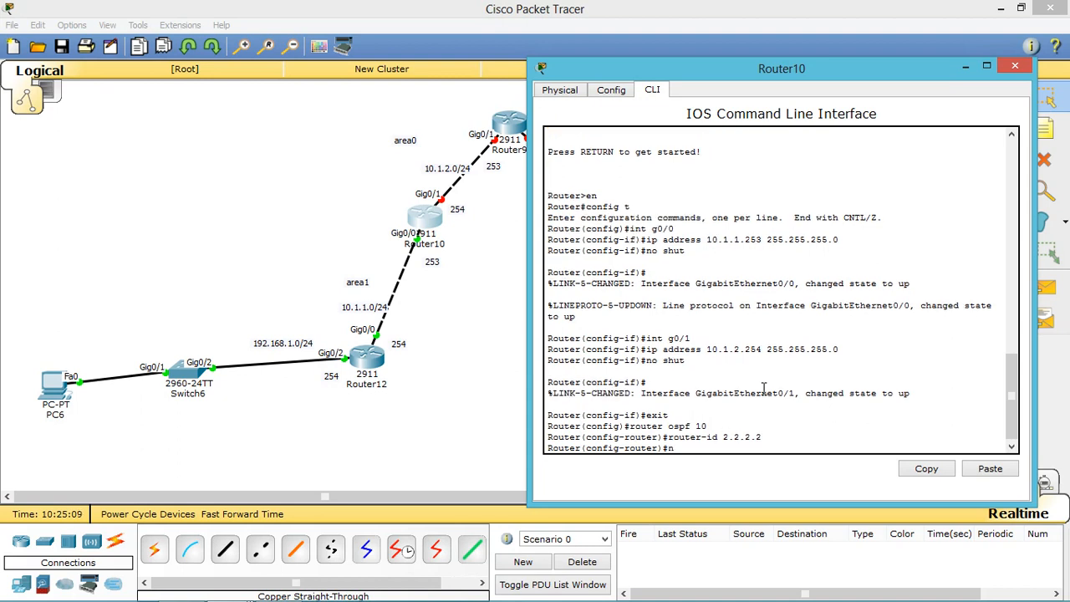
type("network 10.1.1.0 0.0.0.255 area 1")
key("Return")
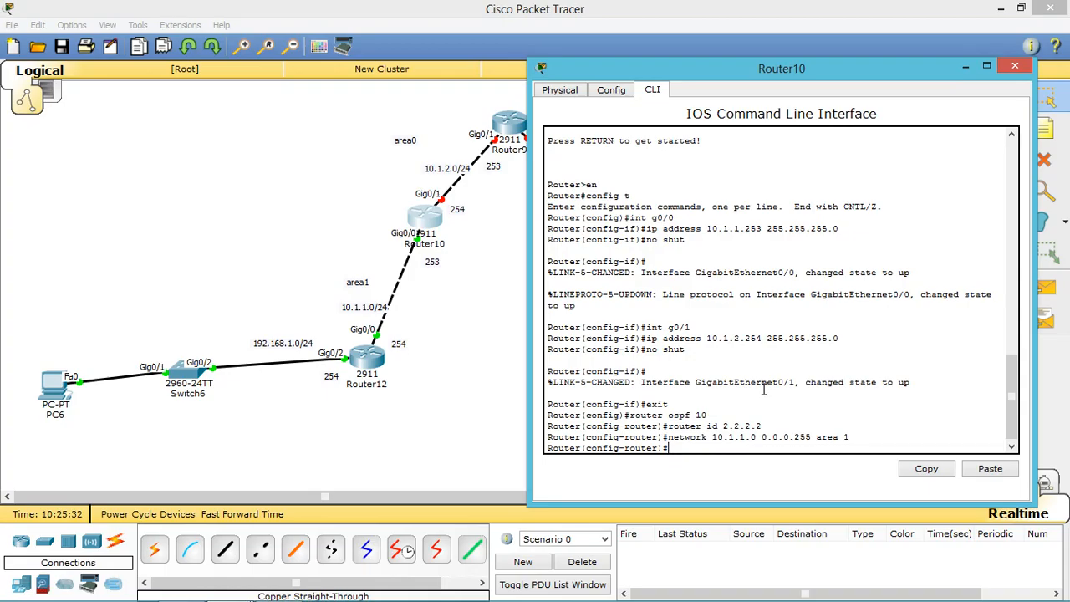
type("network 10.1")
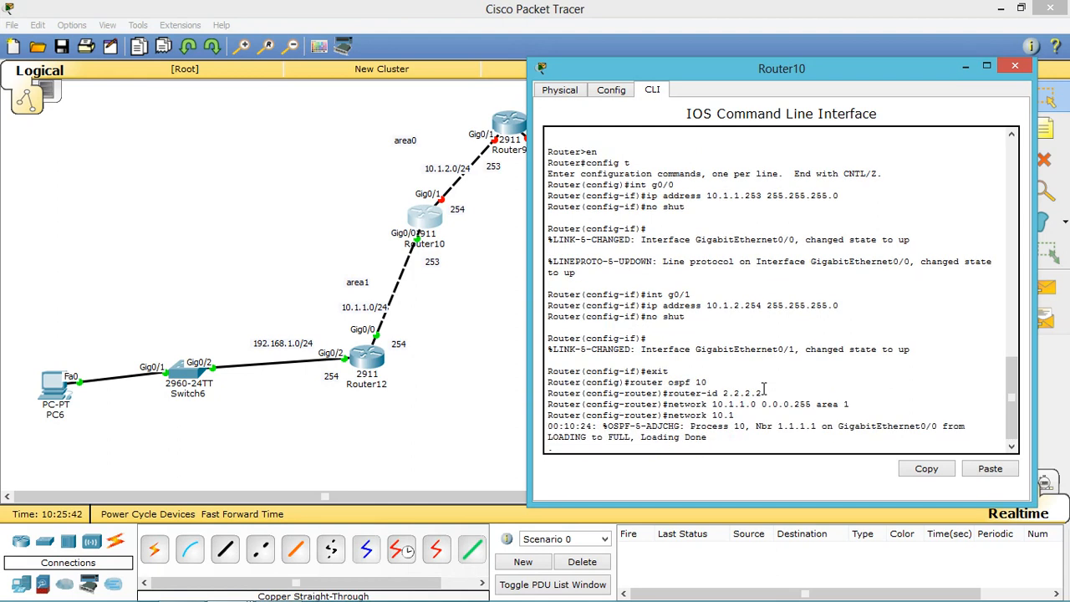
type(".2.")
key("BackSpace")
key("BackSpace")
key("BackSpace")
key("BackSpace")
key("BackSpace")
key("BackSpace")
key("BackSpace")
key("BackSpace")
key("BackSpace")
key("BackSpace")
key("BackSpace")
key("BackSpace")
key("BackSpace")
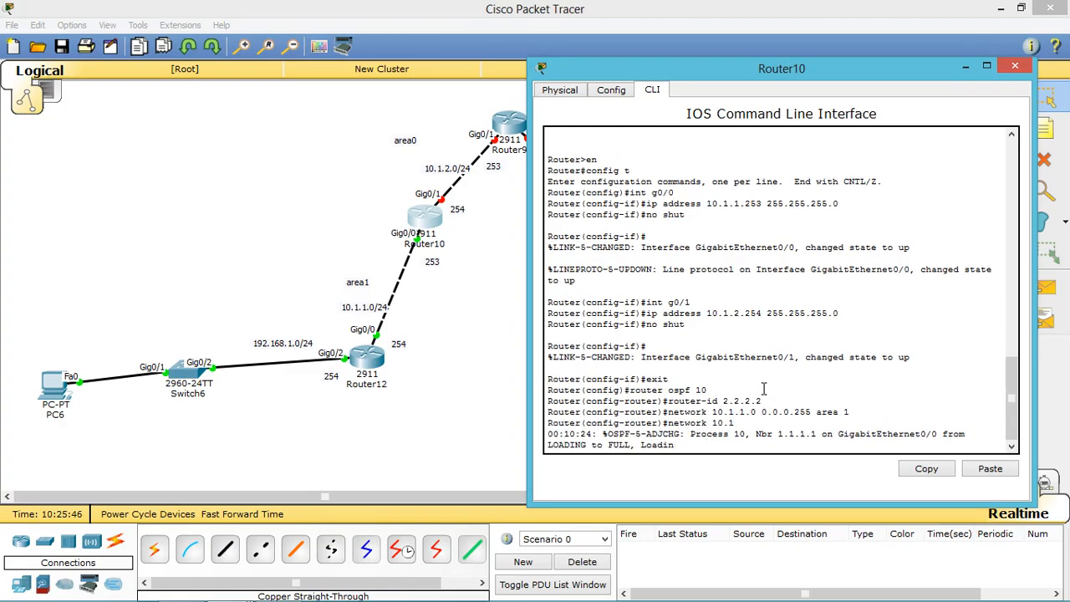
key("Return")
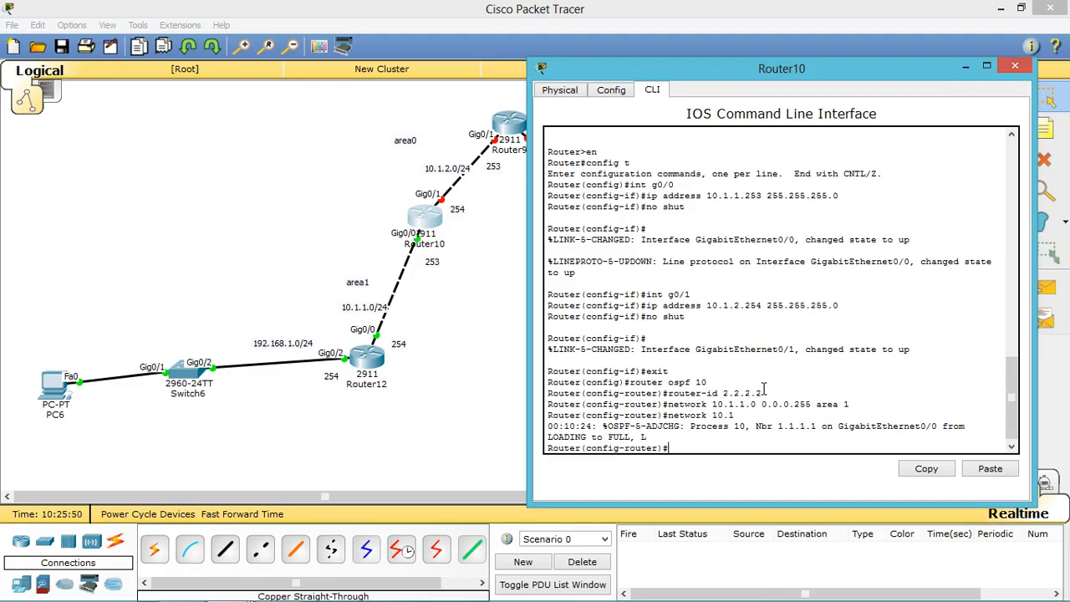
Advertise network 10.1.2.0 0.0.0.255 in area 0 on Router10, save the configuration with do wr and minimize its window
type("network 10.1.2.0 0.0.0.255 area 0")
key("Return")
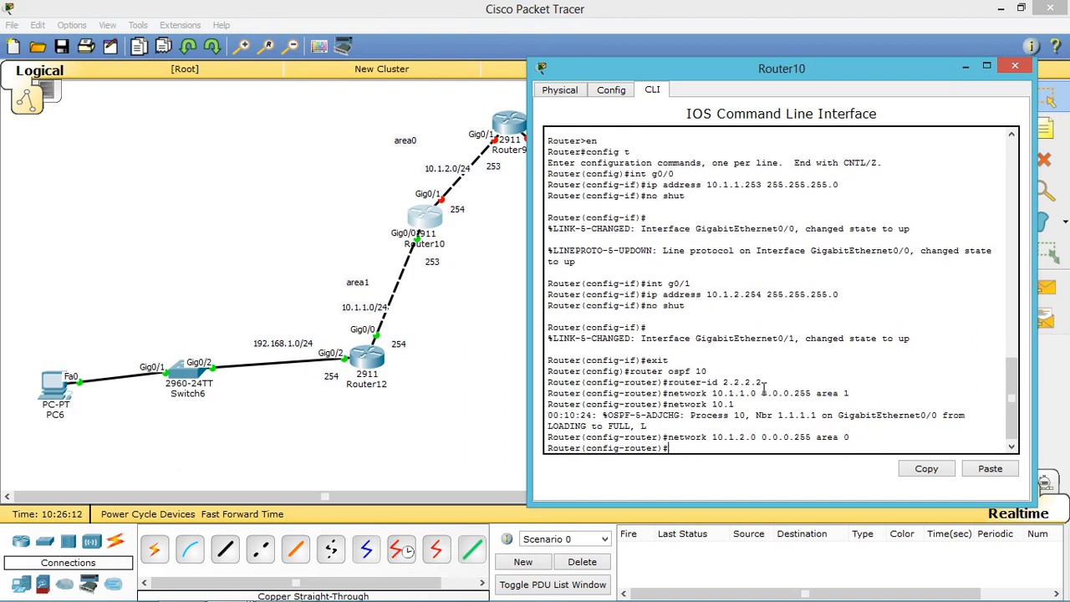
type("do wr")
key("Return")
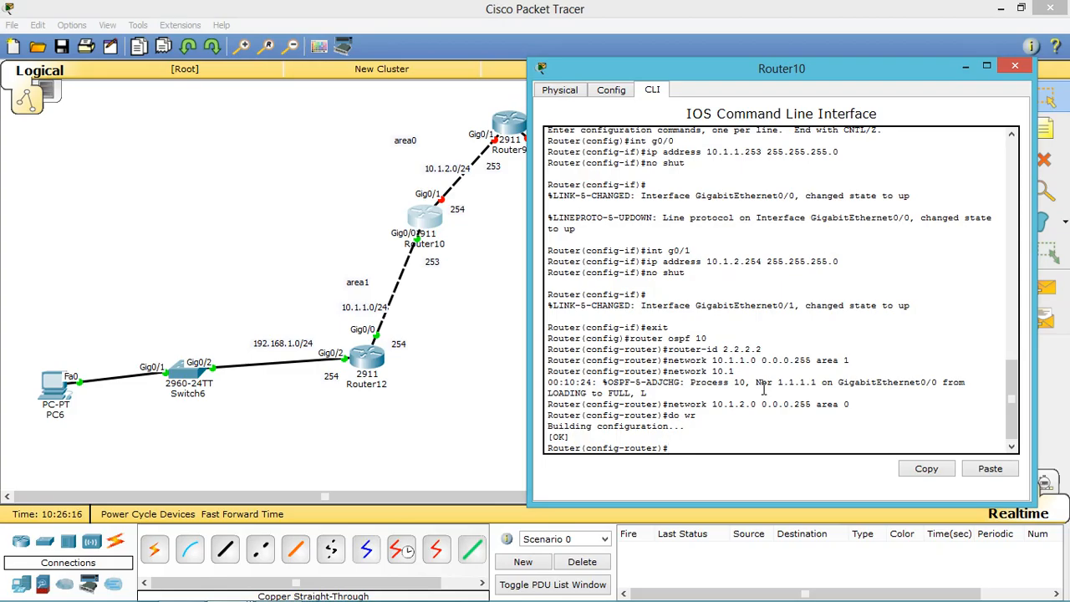
left_click(965, 66)
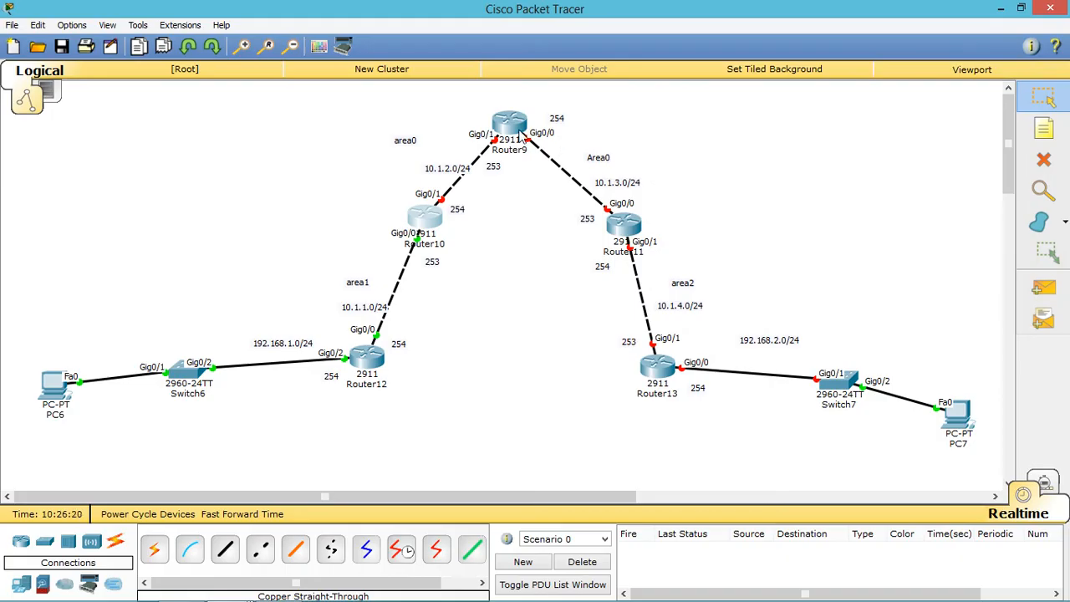
Open Router9's command line, move and narrow its window to keep Router9 visible, and decline the initial configuration dialog
left_click(510, 125)
left_click_drag(497, 106, 738, 86)
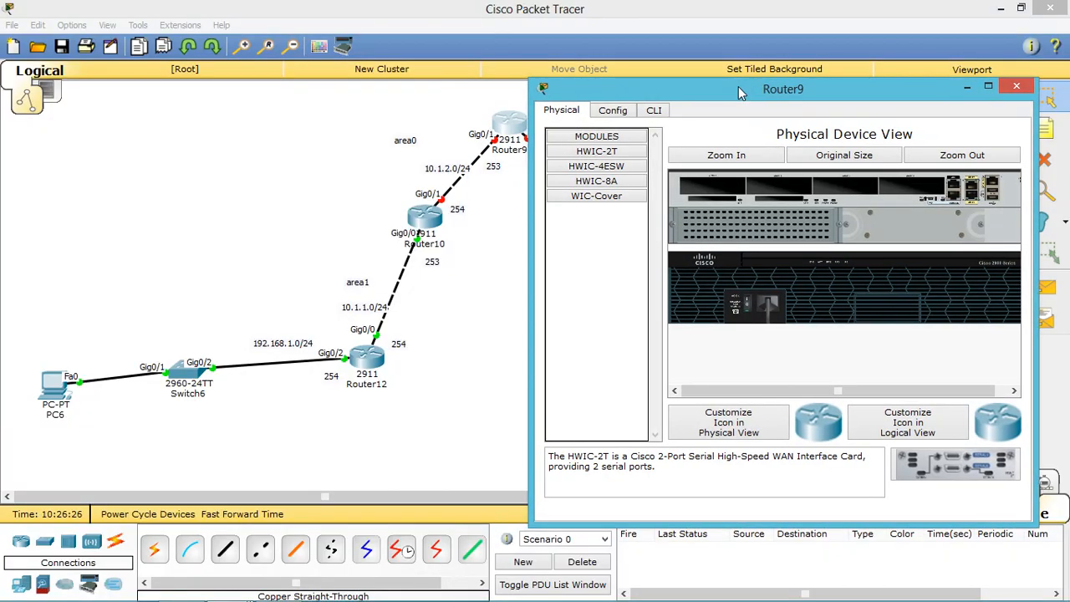
left_click_drag(529, 250, 591, 249)
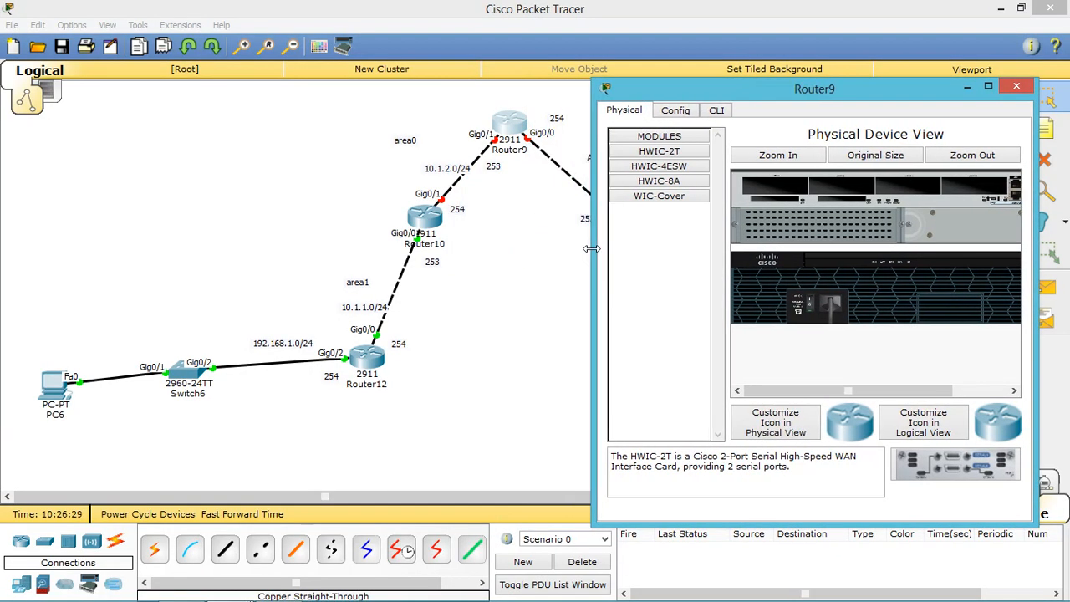
left_click(723, 111)
type("n")
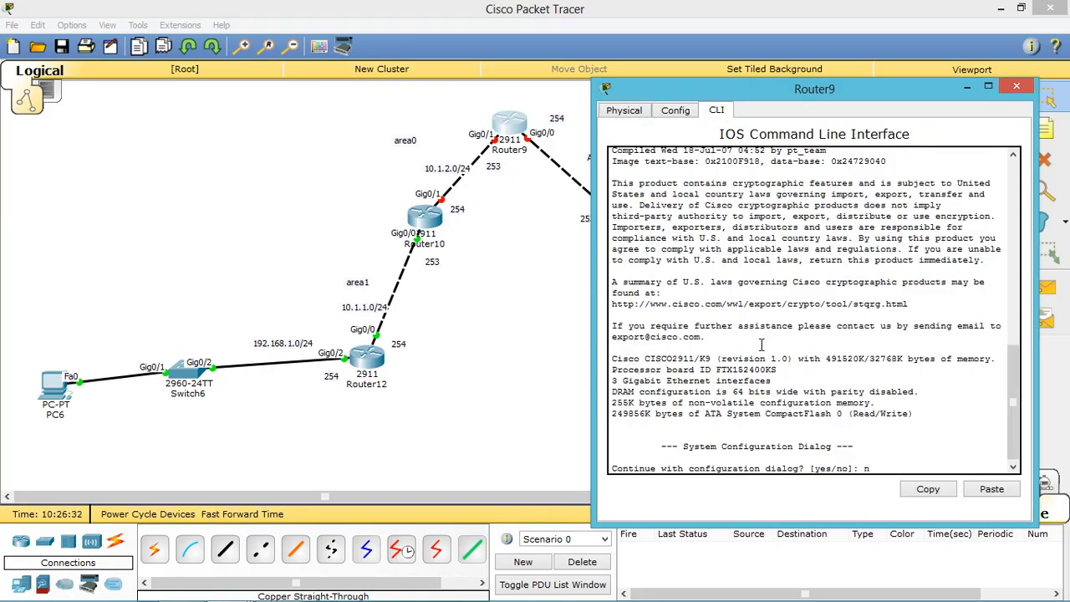
key("Return")
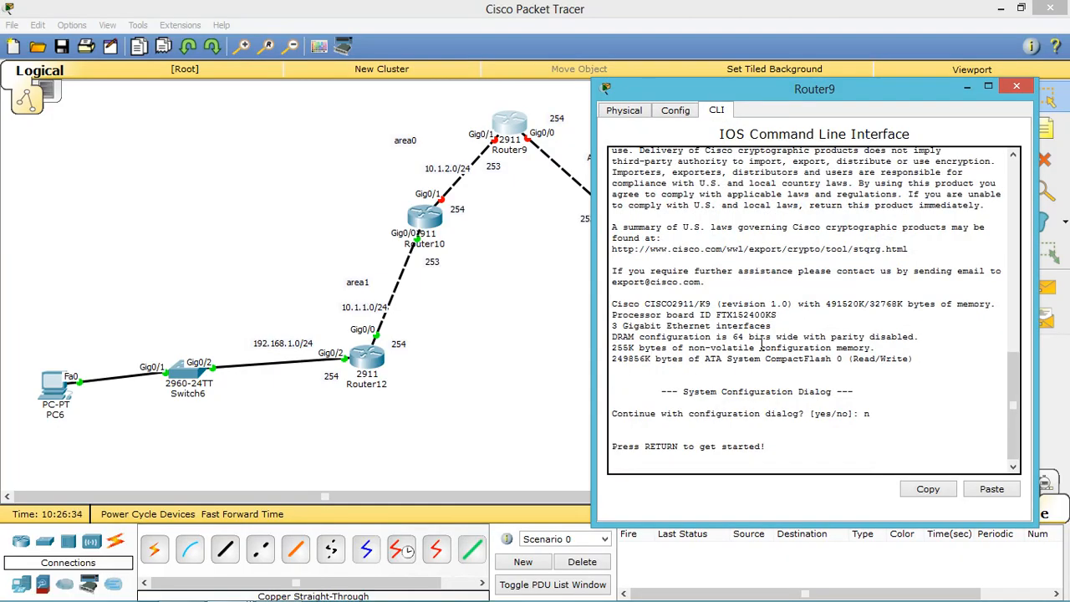
key("Return")
Enter privileged mode on Router9 with en and global configuration mode with config t
type("en")
key("Return")
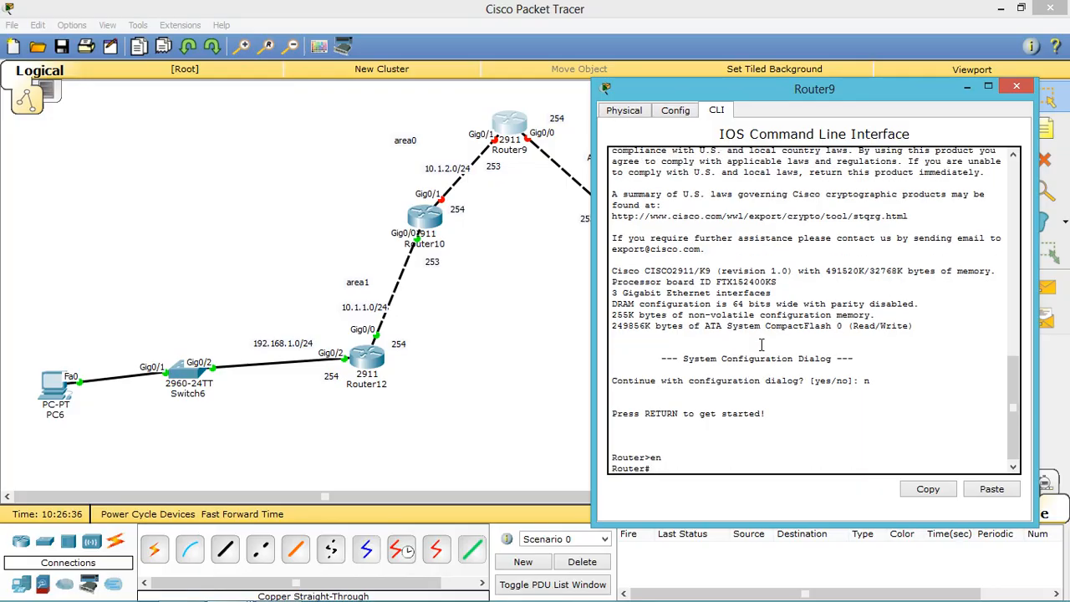
type("config t")
key("Return")
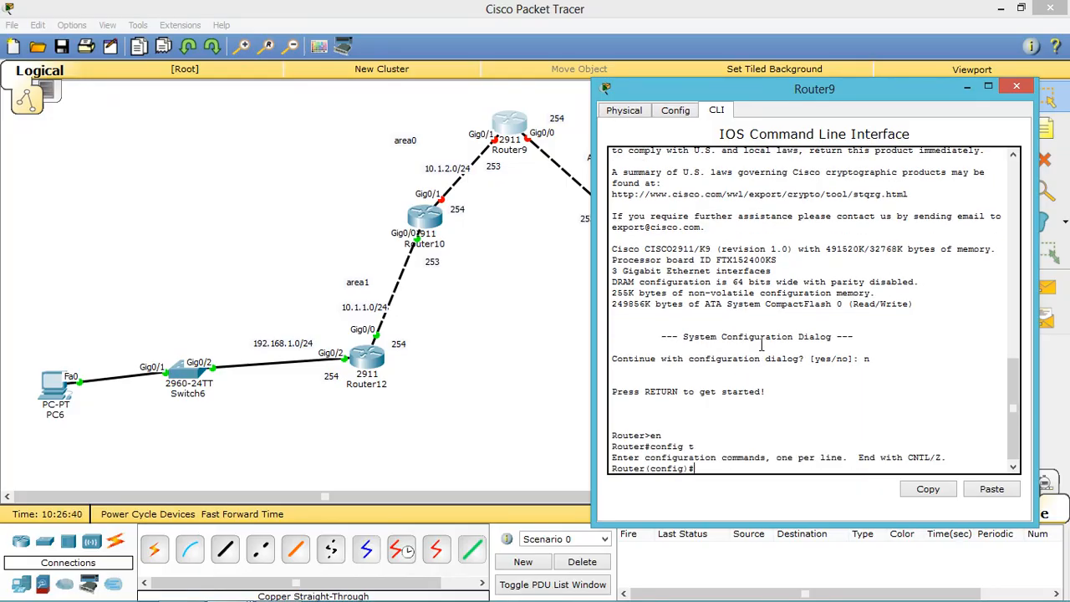
Assign Router9's interface g0/1 the address 10.1.2.253 with mask 255.255.255.0 and enable it with no shut
type("int g0/1")
key("Return")
type("ig-if)#ip address ")
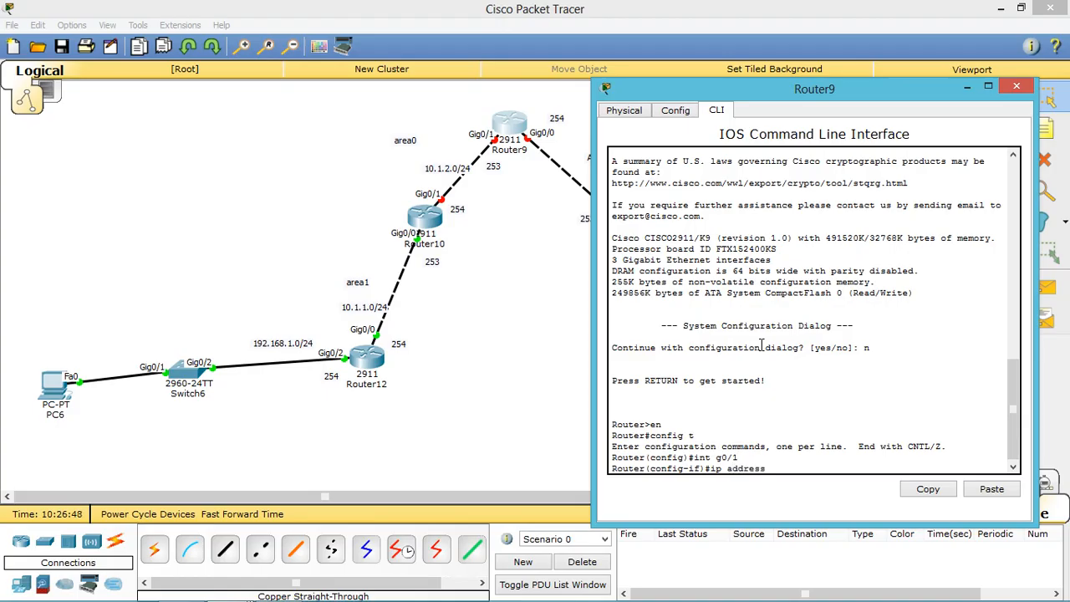
type("10.1.2.253 255.255.255.0")
key("Return")
type("no shut")
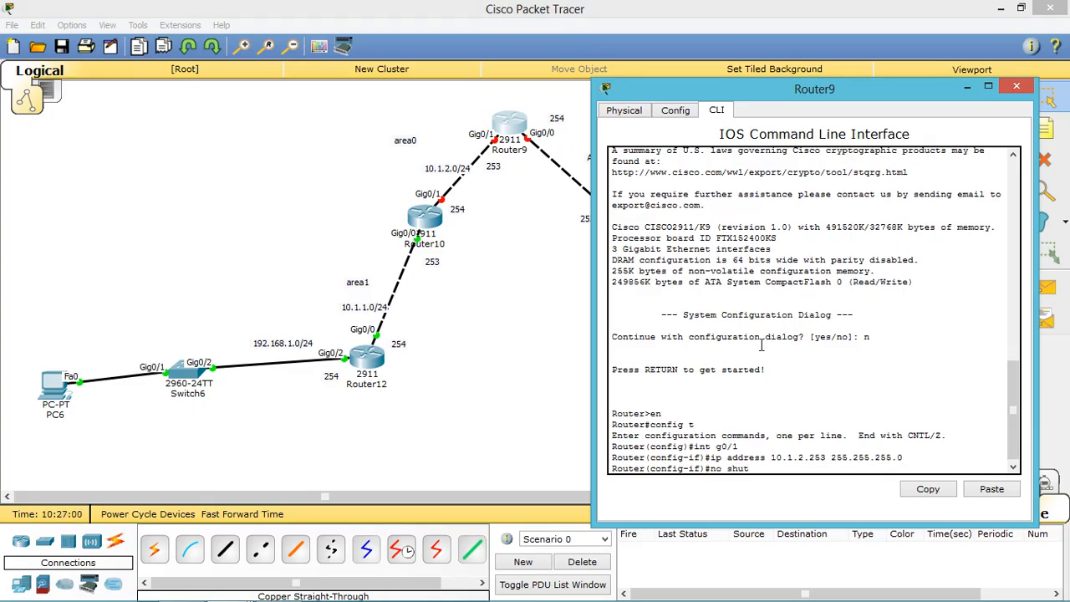
key("Return")
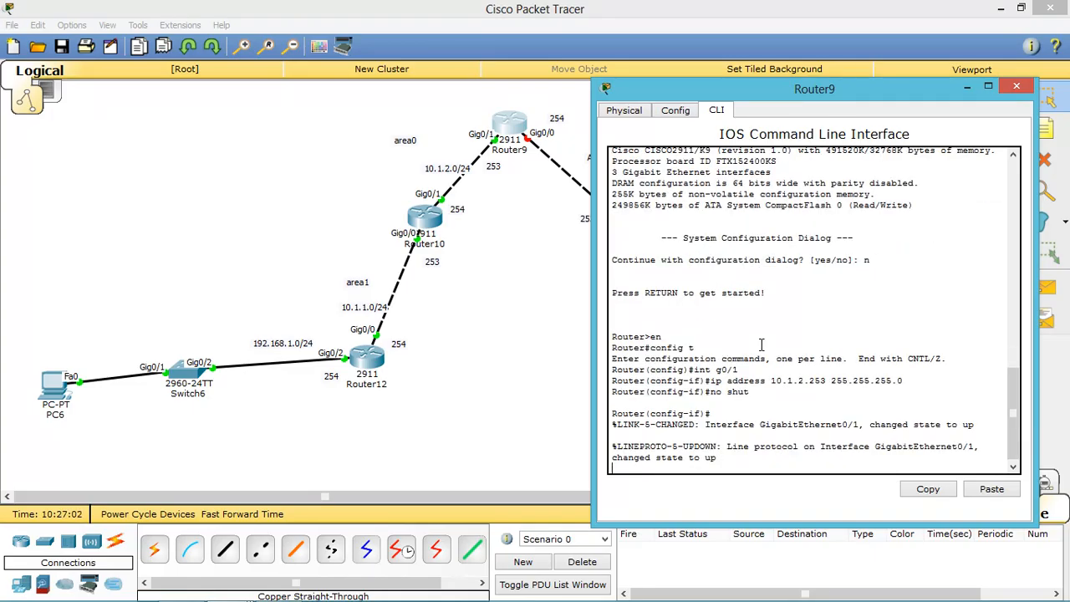
key("Return")
Assign Router9's interface g0/0 the address 10.1.3.254 with mask 255.255.255.0 and enable it with no shut
type("int")
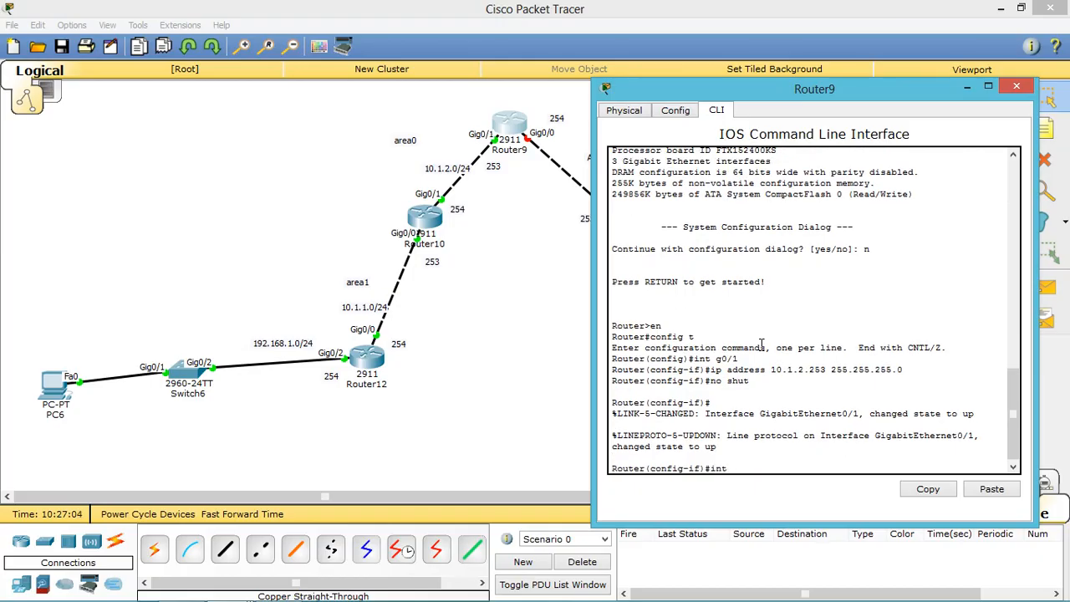
type(" g0/0")
key("Return")
type("ip")
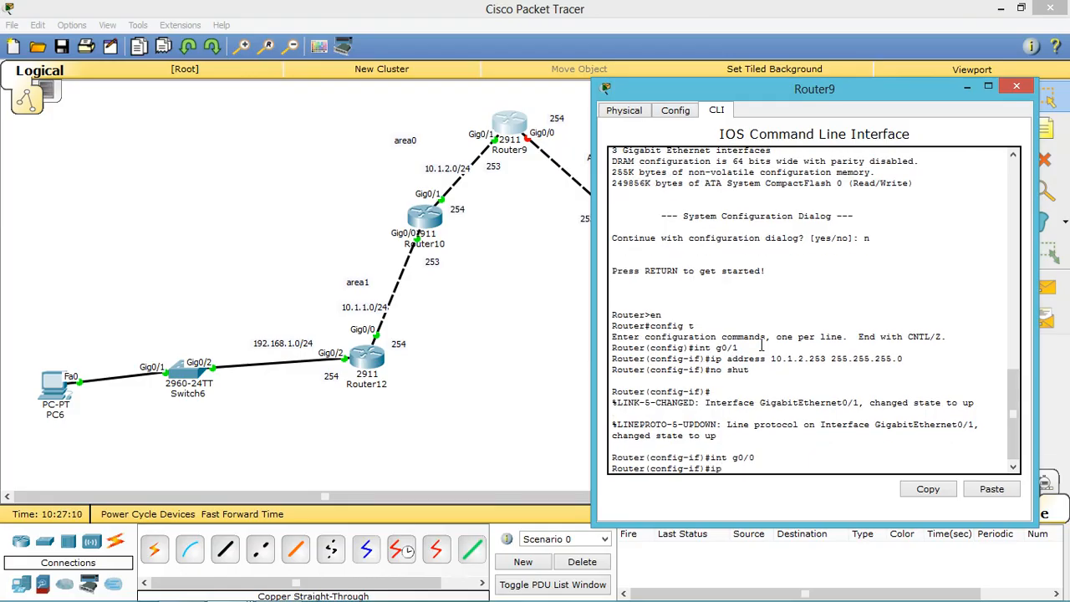
type(" address 10.1.3.254 255.255.255.")
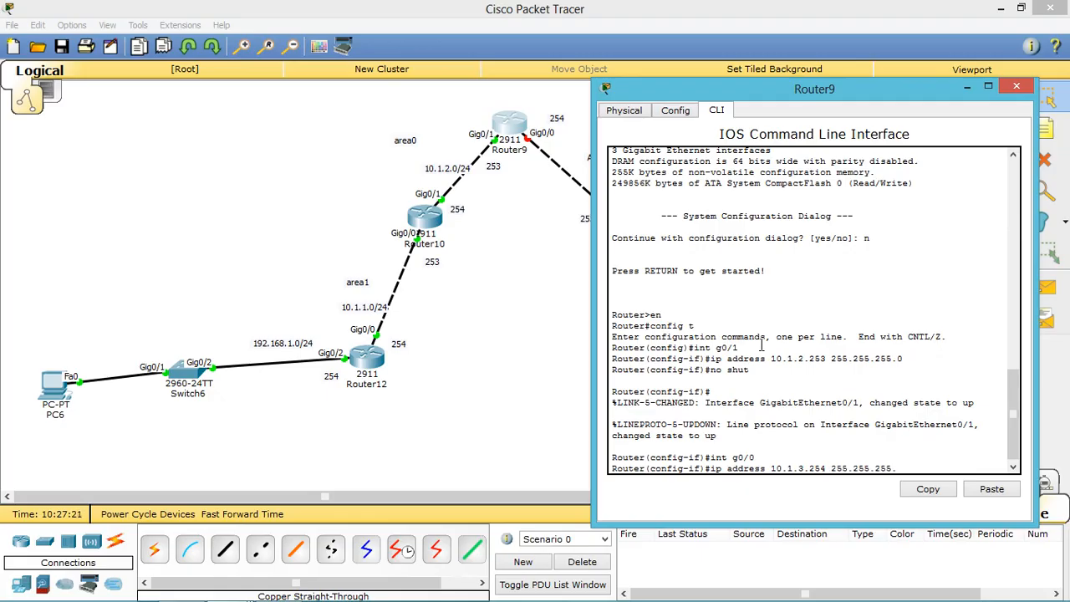
type("0")
key("Return")
type("no sh")
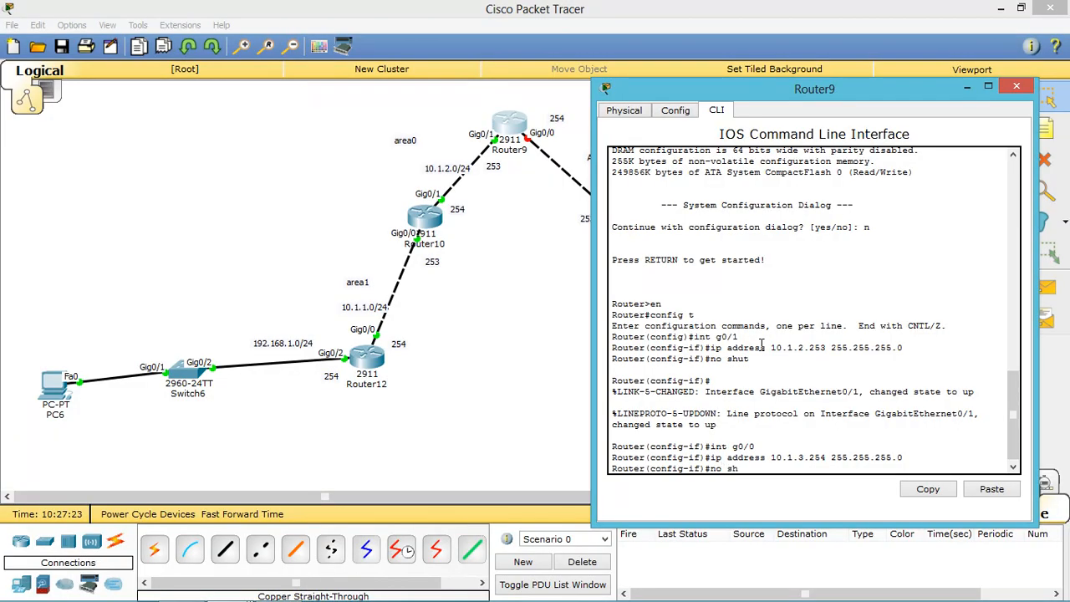
type("ut")
key("Return")
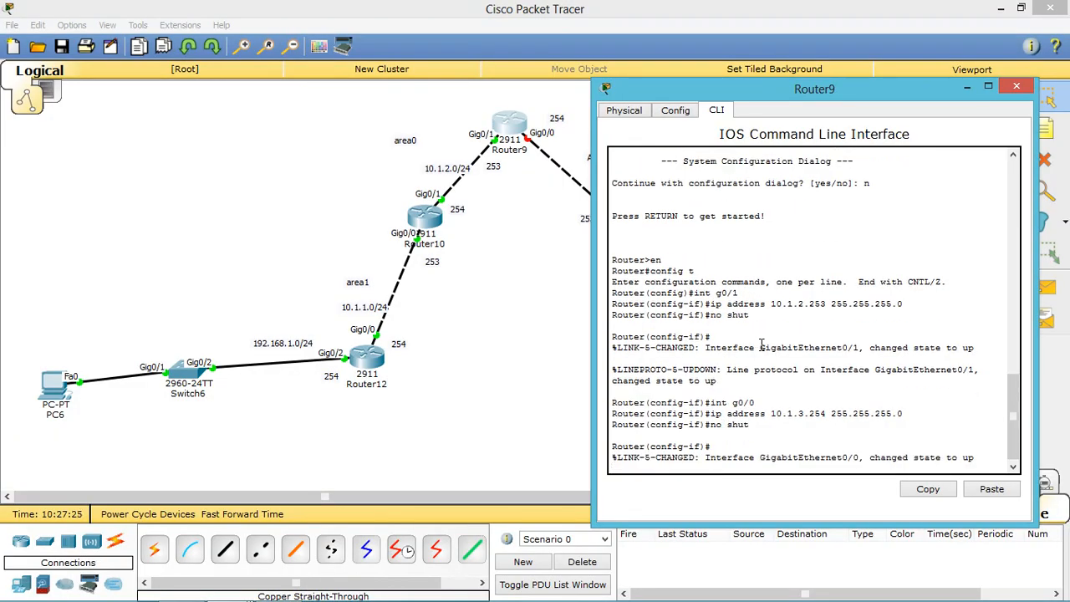
key("Return")
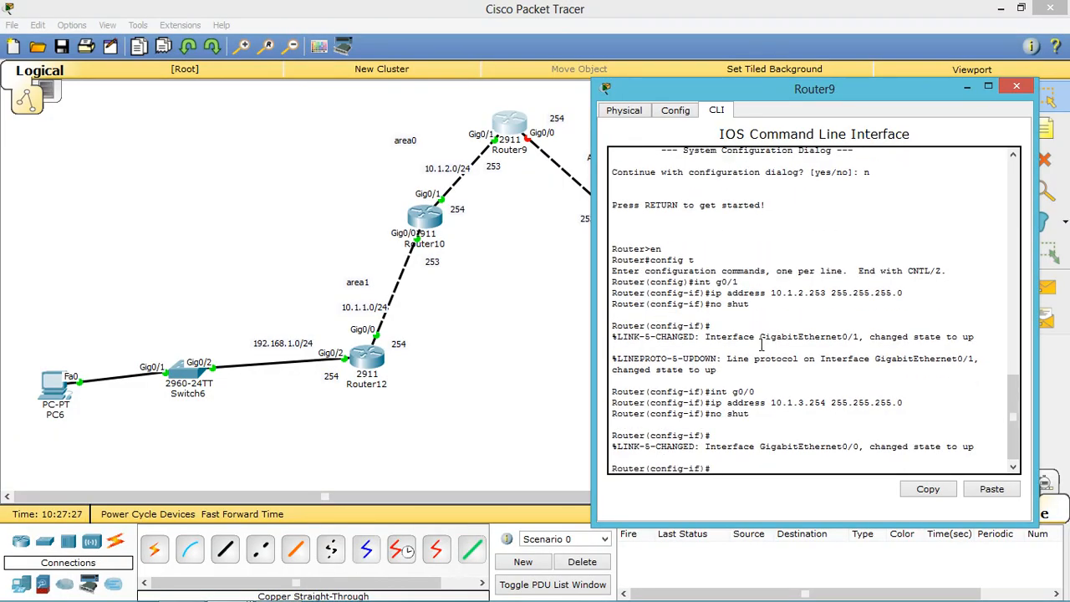
Leave interface configuration on Router9 and start OSPF process 10 with router-id 3.3.3.3
type("exit")
key("Return")
type("route")
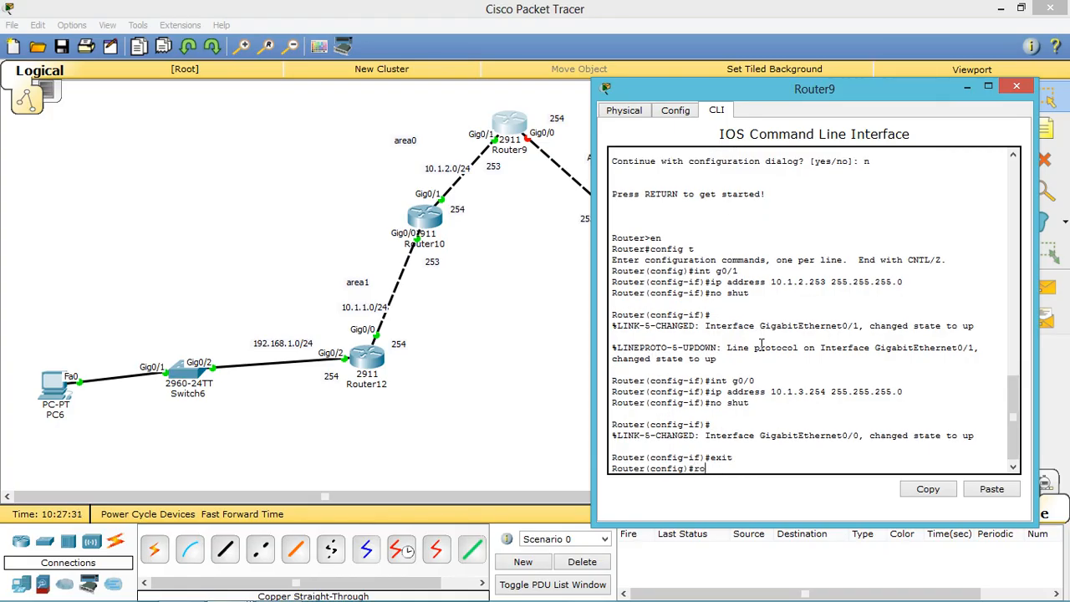
type("r ospf 10")
key("Return")
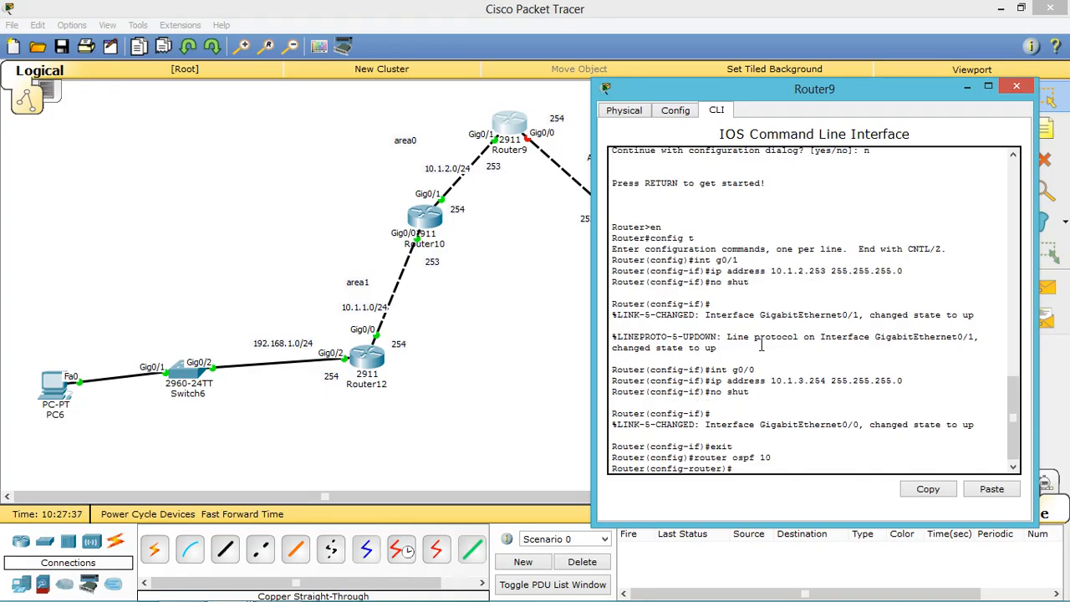
type("router-id 3.3.3.3")
key("Return")
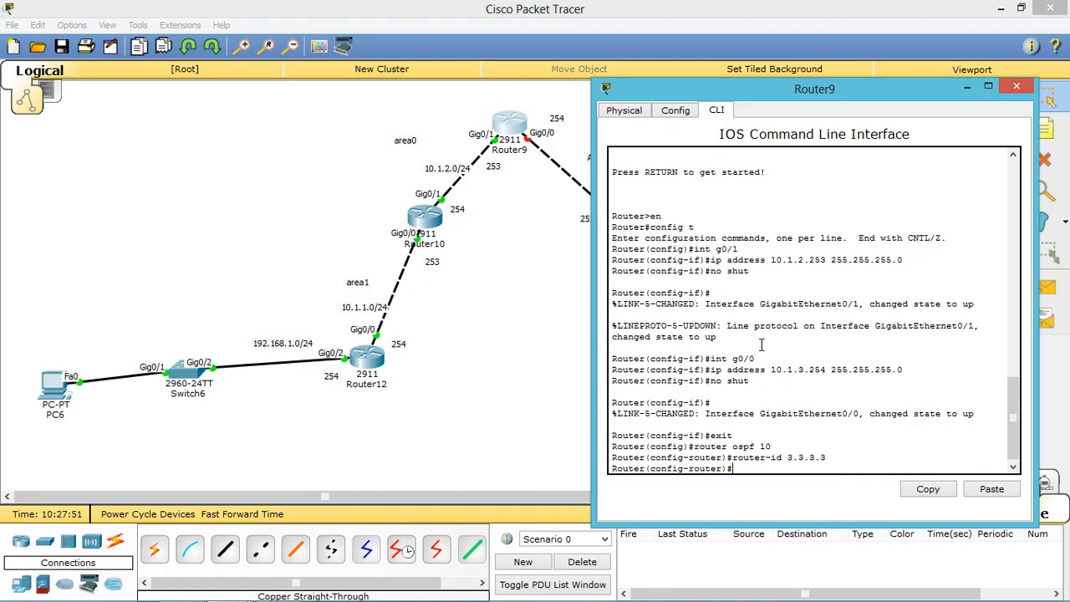
Advertise network 10.1.2.0 with wildcard 0.0.0.255 in area 0 on Router9
type("network 10.1.2.0 0.0.0.255 ")
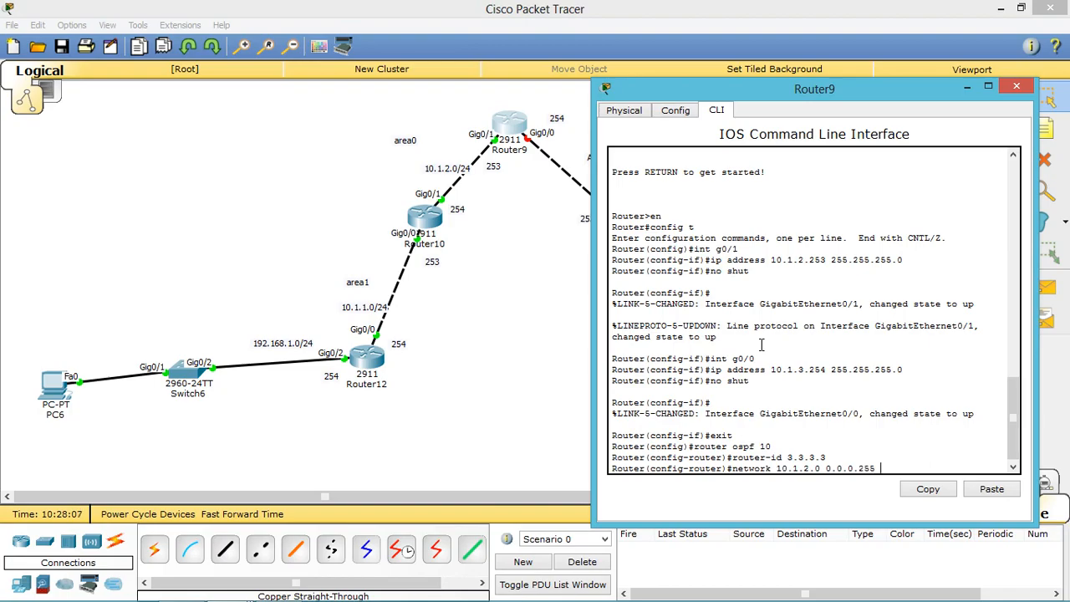
type("area 0")
key("Return")
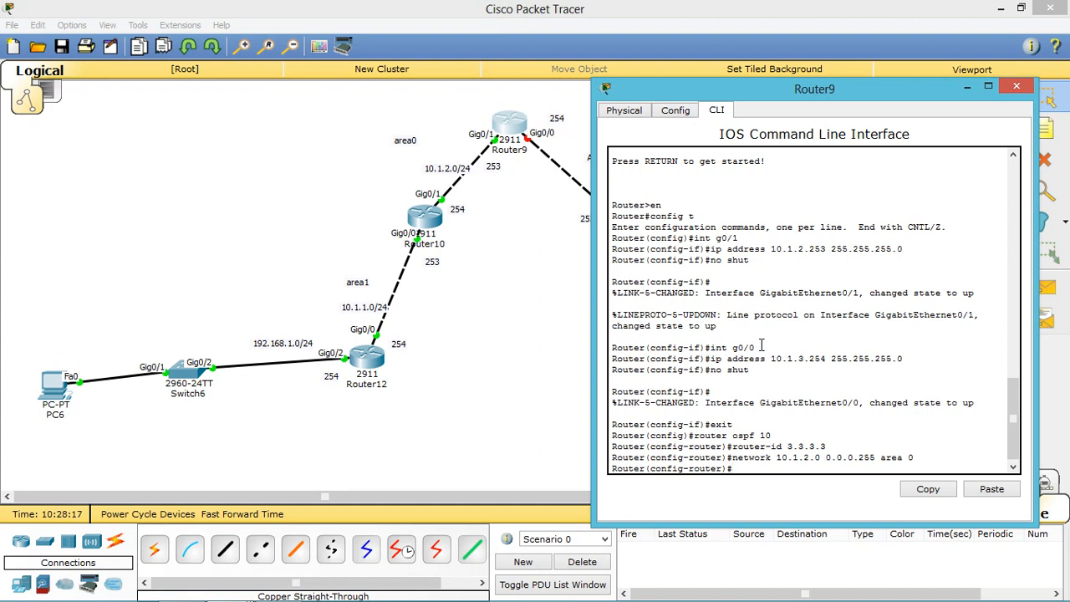
Reuse the previous network command on Router9 to advertise 10.1.3.0 with wildcard 0.0.0.255 in area 0
key("Up")
key("Left")
key("Left")
key("Left")
key("Left")
key("Left")
key("Left")
key("Left")
key("Left")
key("Left")
key("Left")
key("Left")
key("Left")
key("Left")
key("Left")
key("Left")
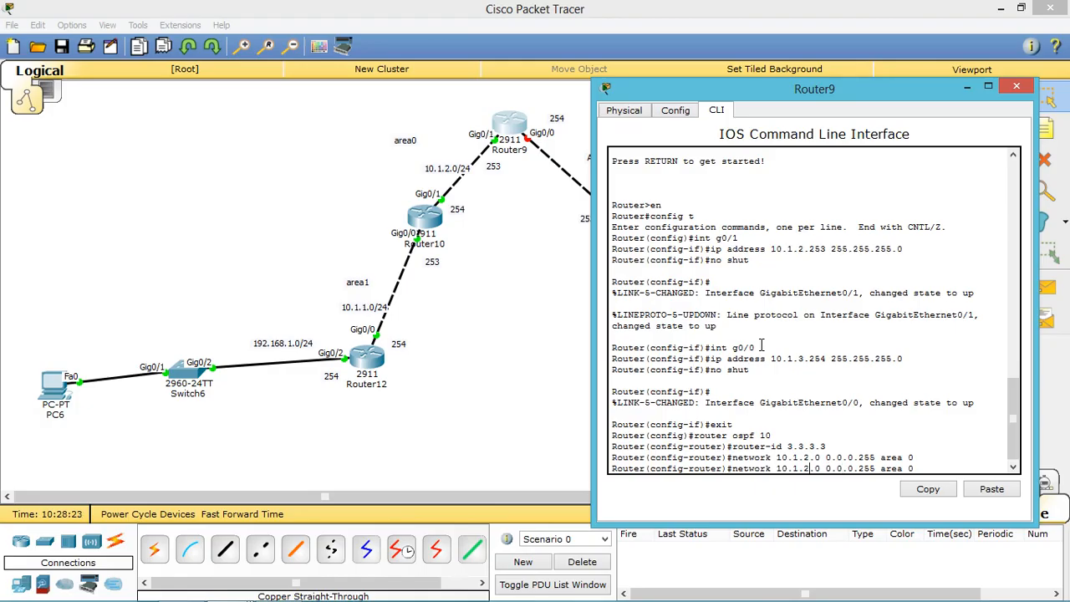
key("BackSpace")
type("3")
key("Return")
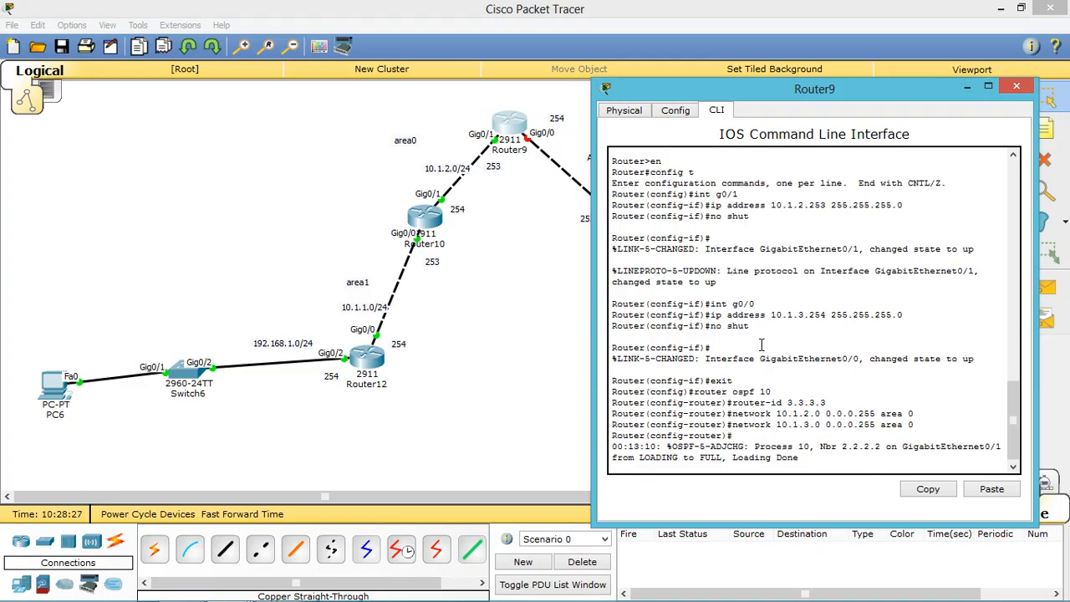
key("Return")
Save Router9's configuration with do wr and minimize its window
type("do wr")
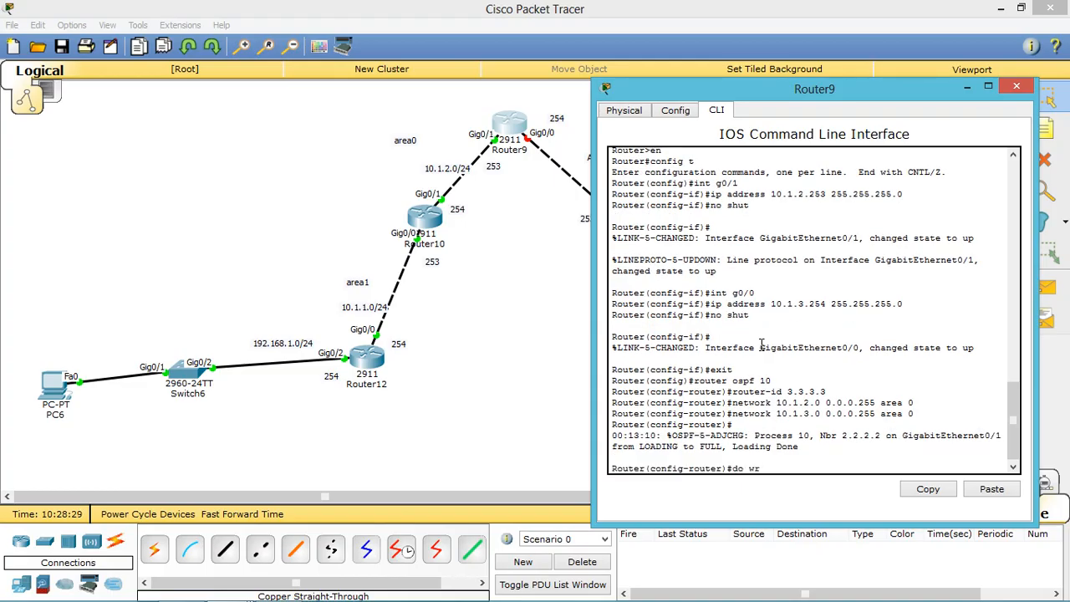
key("Return")
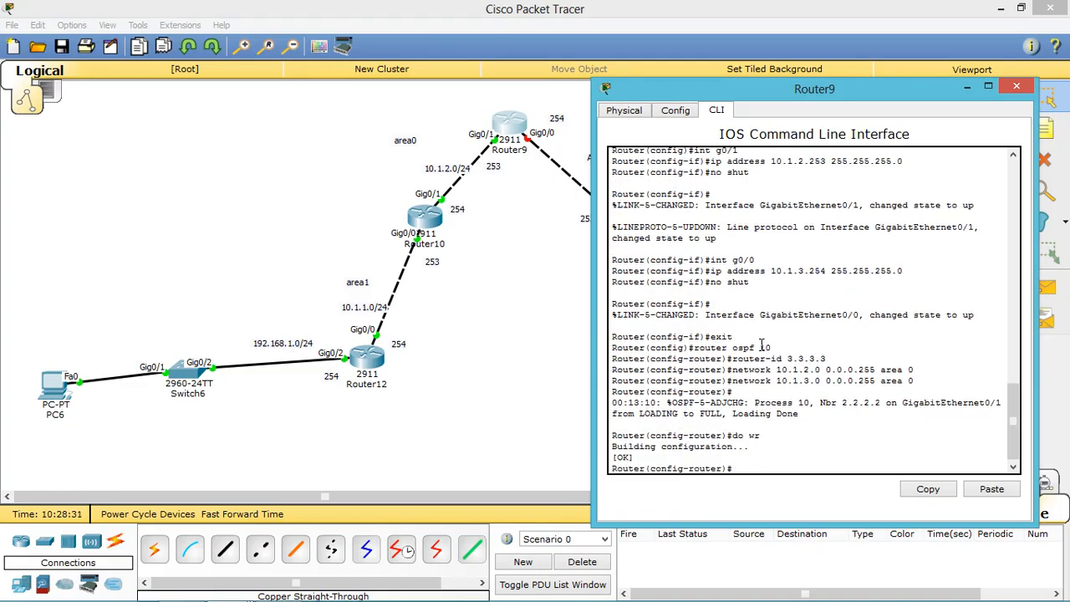
left_click(968, 87)
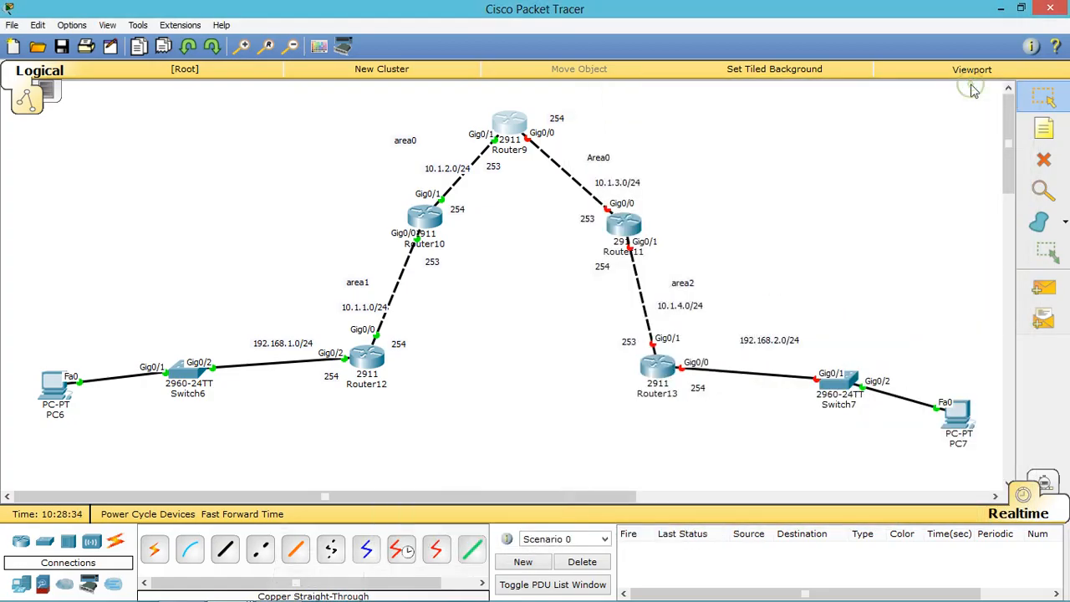
Open Router11's command line and decline the initial configuration dialog
left_click(624, 226)
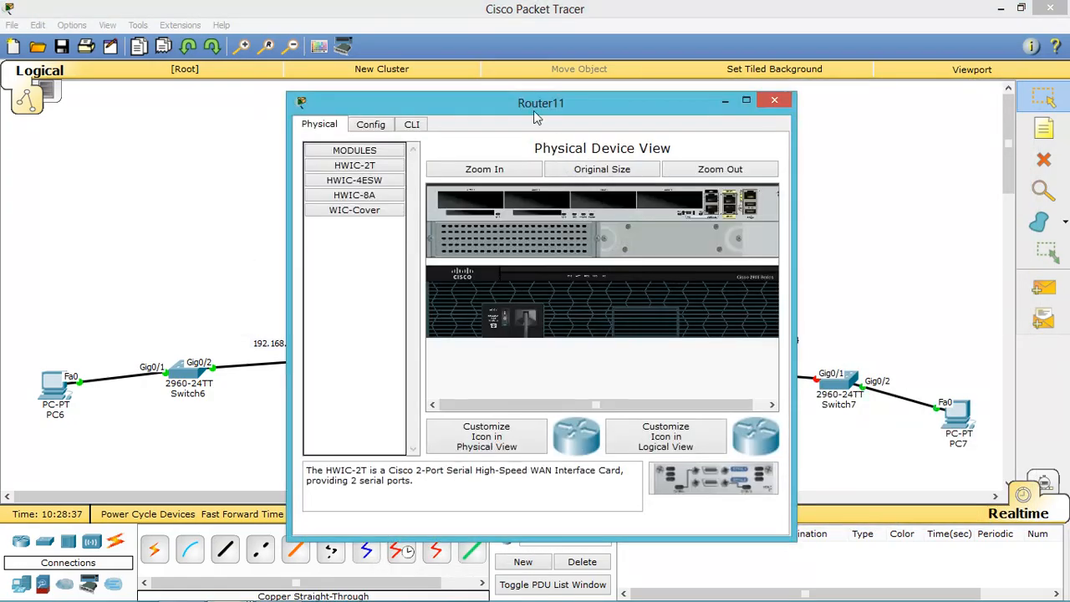
left_click(412, 125)
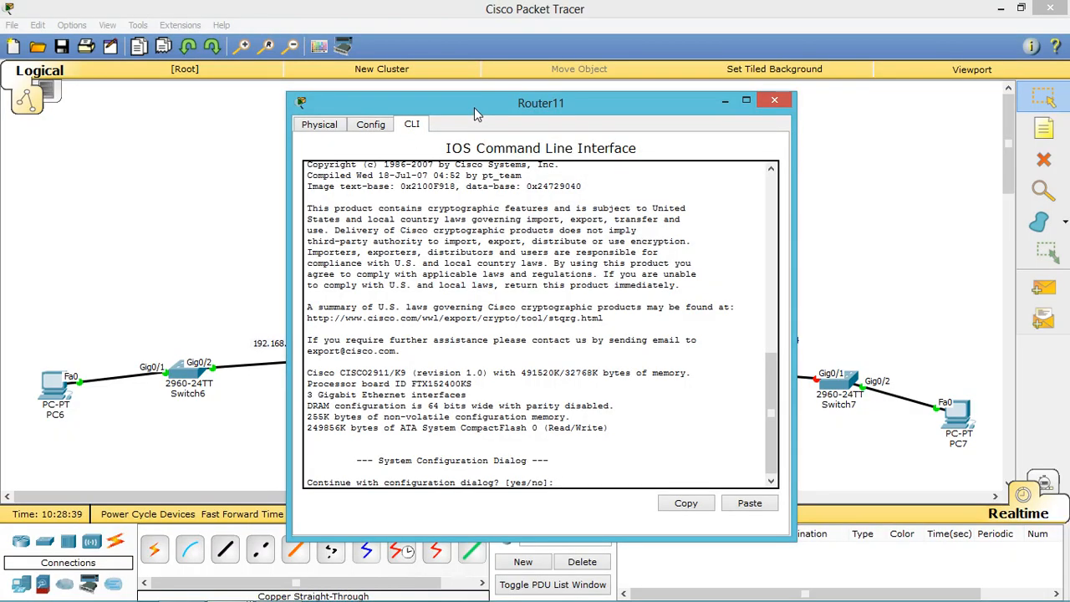
left_click_drag(474, 107, 251, 64)
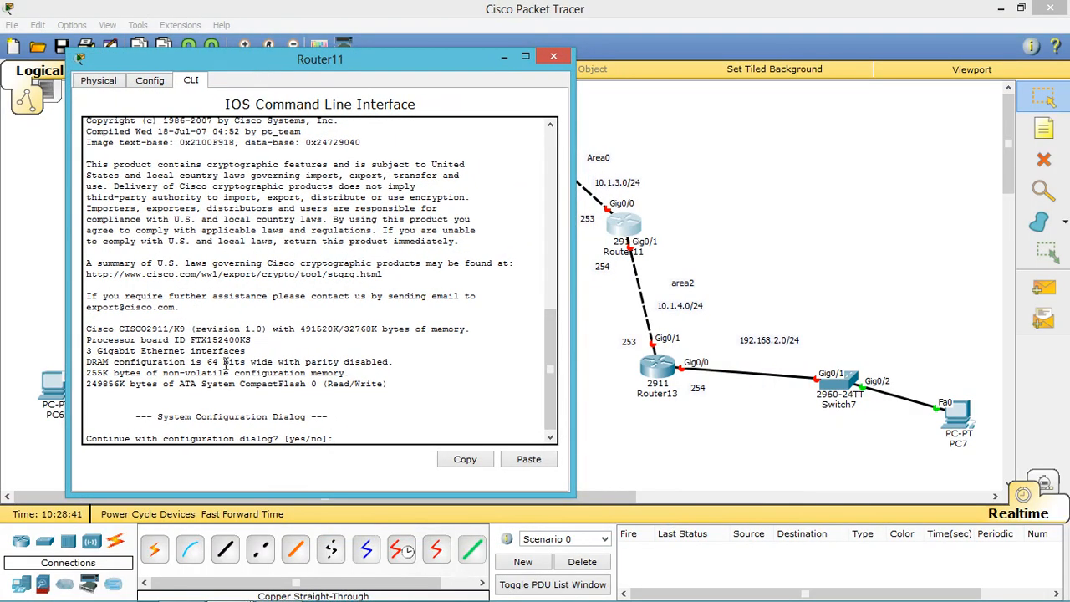
type("n")
key("Return")
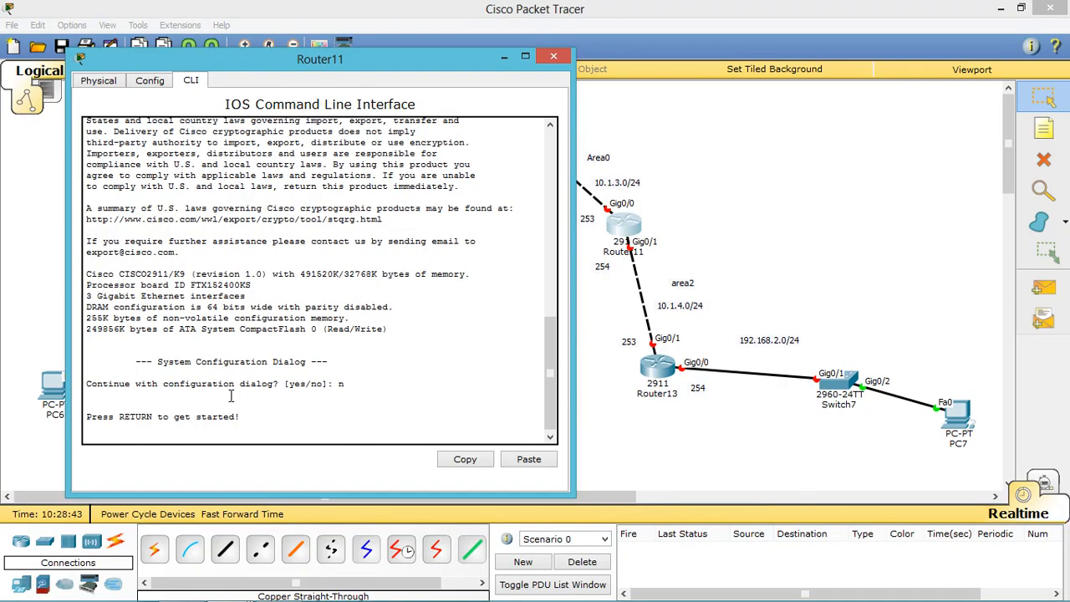
Enter global configuration mode on Router11 and select interface g0/0
key("Return")
type("en")
key("Return")
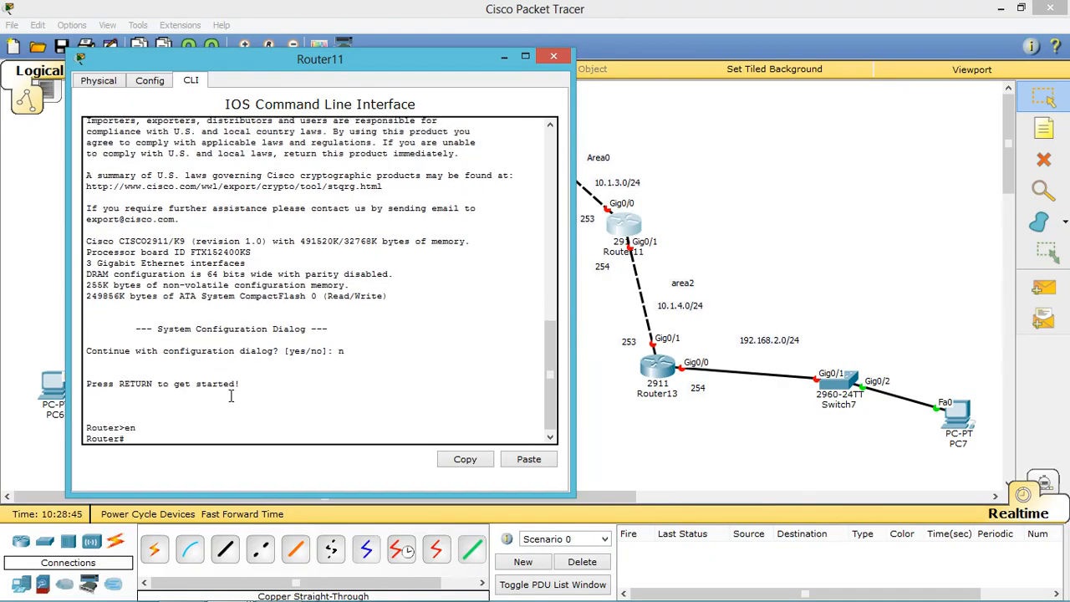
type("config t")
key("Return")
type("intn")
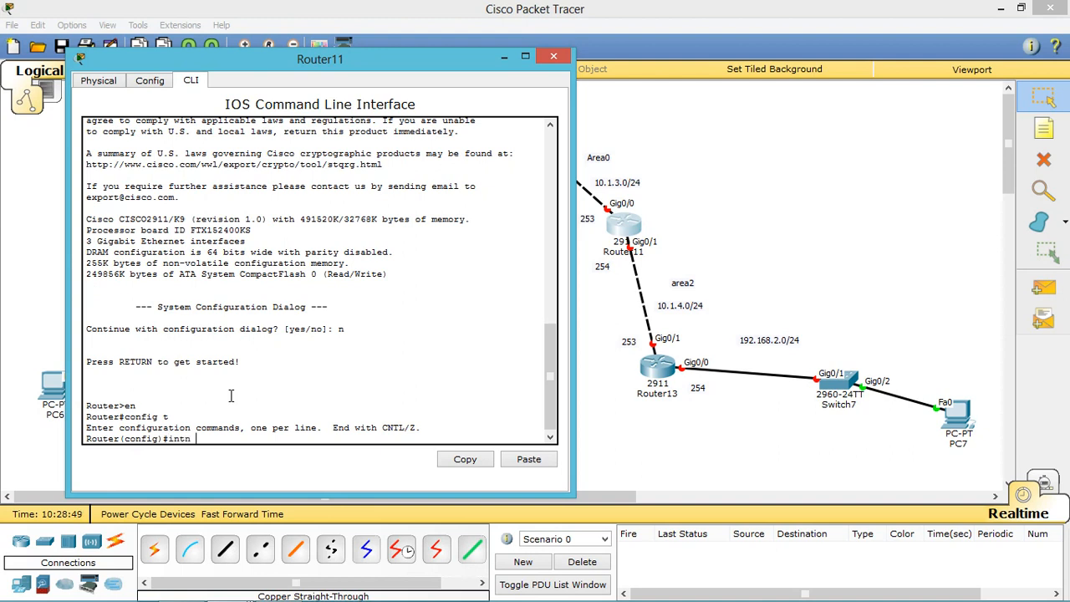
key("BackSpace")
type("g0/0")
key("Return")
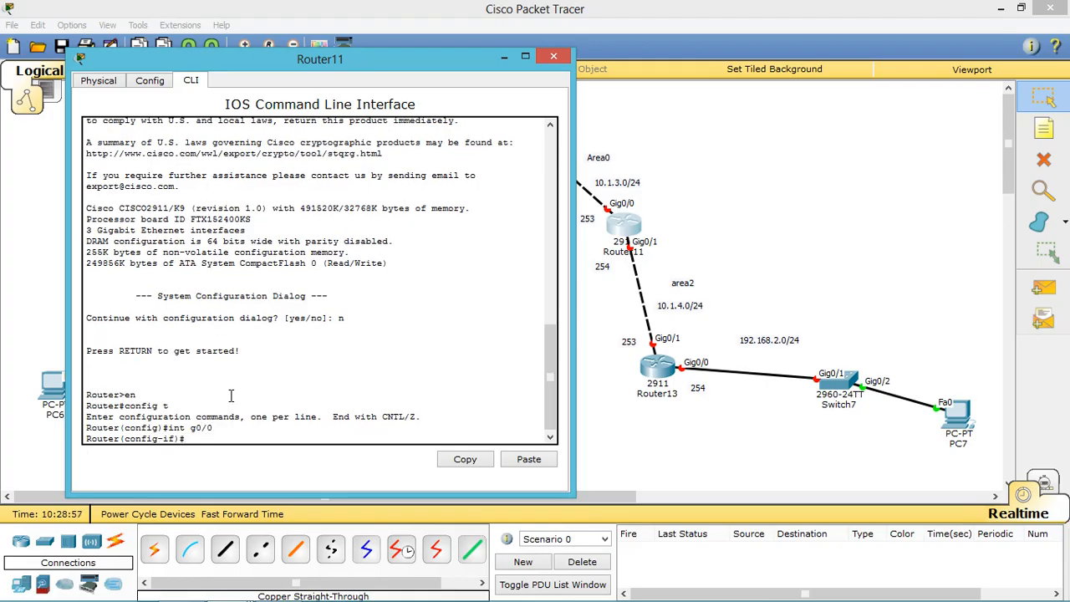
Try to assign IP address 10.1.3.0 with mask 255.255.255.0 to Router11's g0/0 interface
type("ip address 10.1.3.0 255.255.255.")
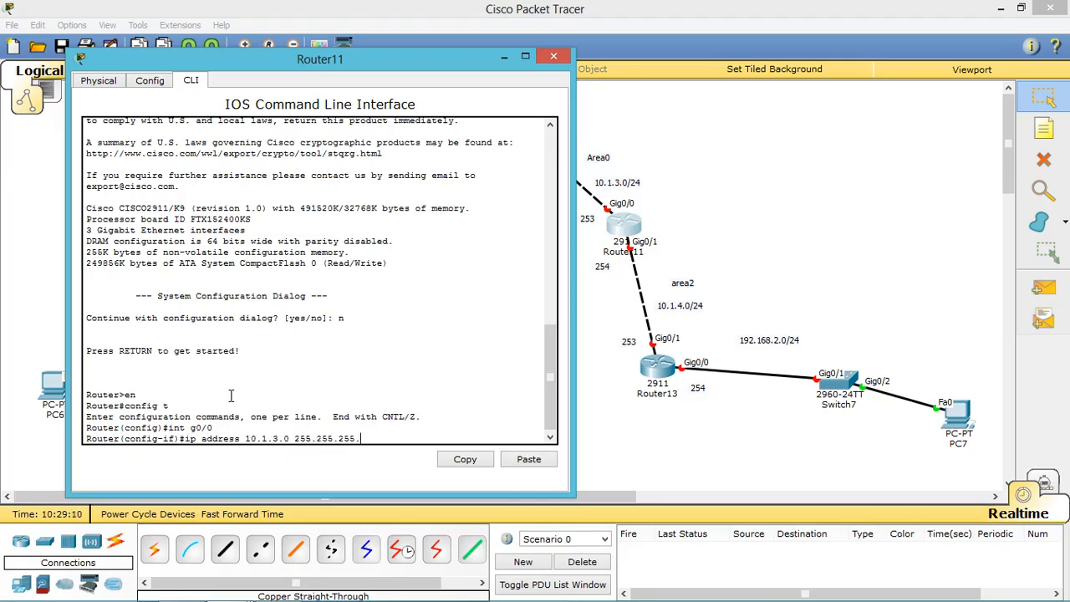
type("0")
key("Return")
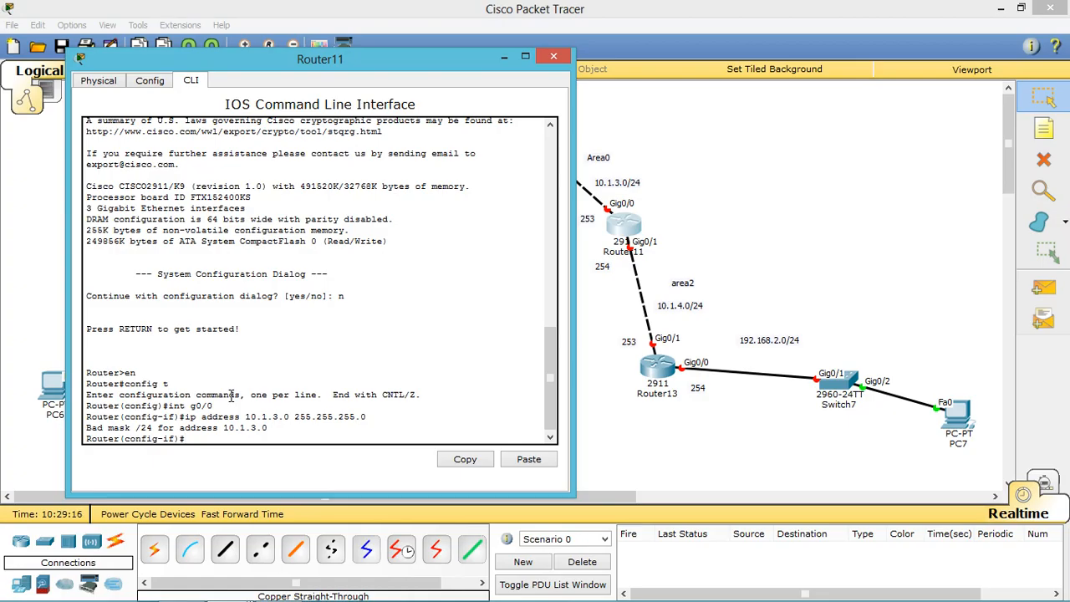
Reuse the previous command to assign IP address 10.1.3.253 with mask 255.255.255.0 to Router11's g0/0 interface
key("Up")
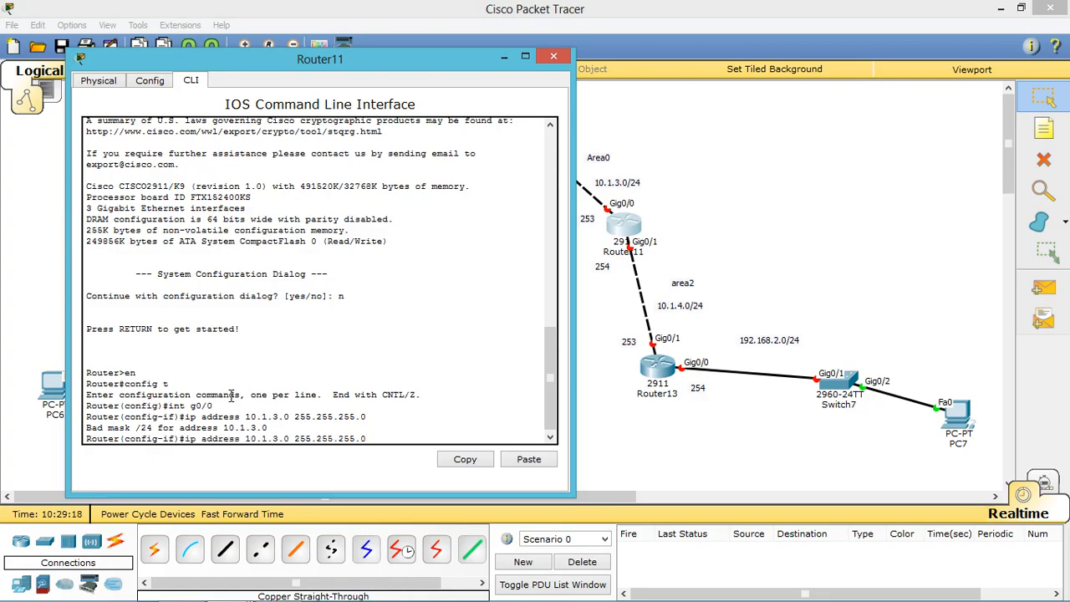
key("Left")
key("Left")
key("Left")
key("Left")
key("Left")
key("Left")
key("Left")
key("Left")
key("Left")
key("Left")
key("Left")
key("Left")
key("Left")
key("BackSpace")
type("253")
key("Return")
Enable Router11's g0/0 interface with no shut and return to the configuration prompt
type("n")
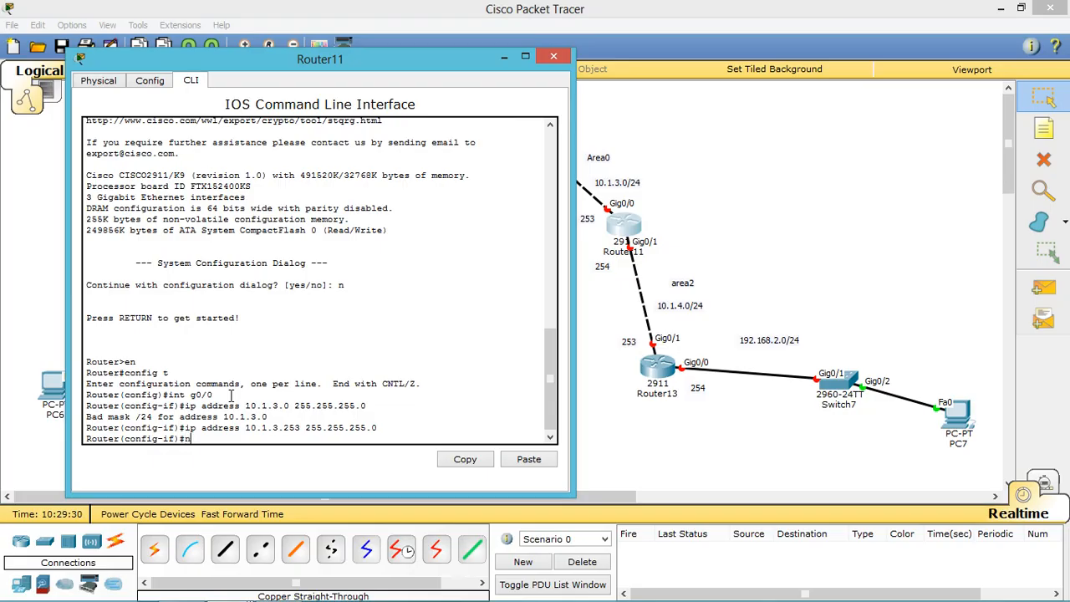
type("o shut")
key("Return")
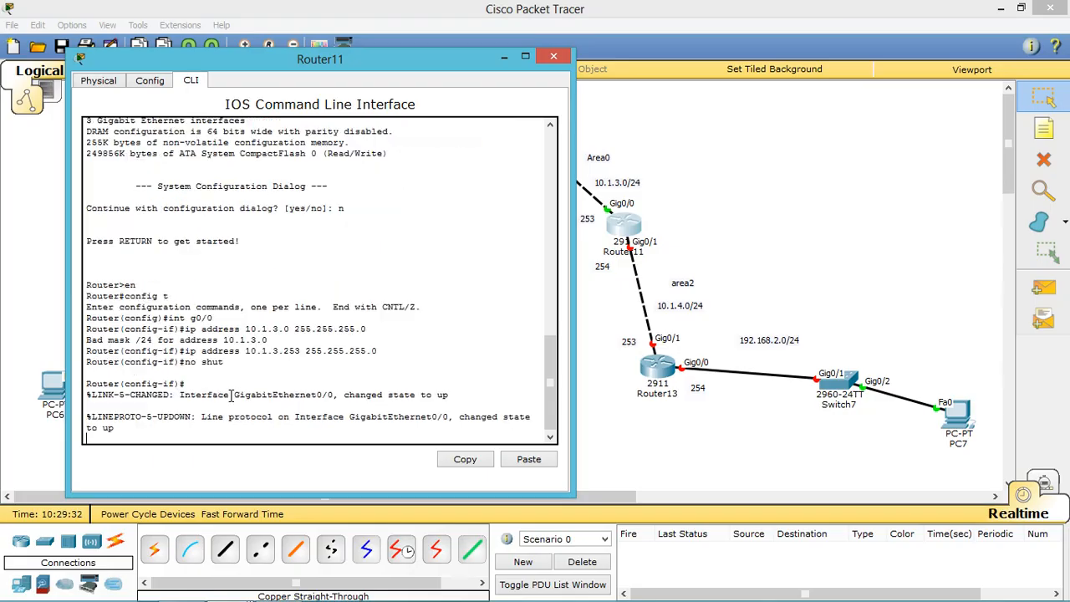
key("Return")
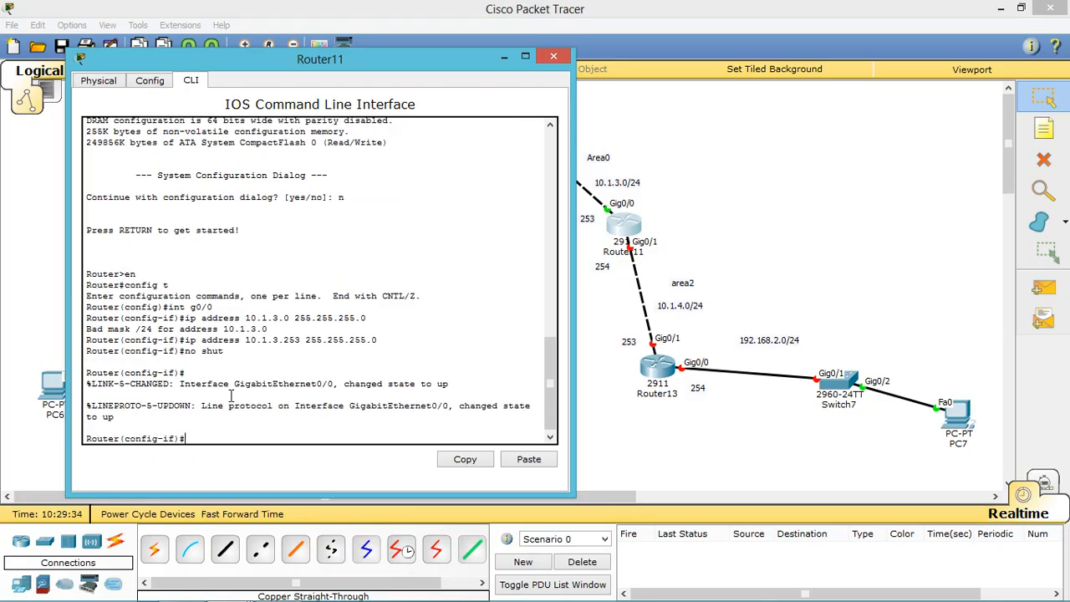
Assign IP address 10.1.4.254 with mask 255.255.255.0 to Router11's g0/1 interface and enable it with no shut
type("int g0/1")
key("Return")
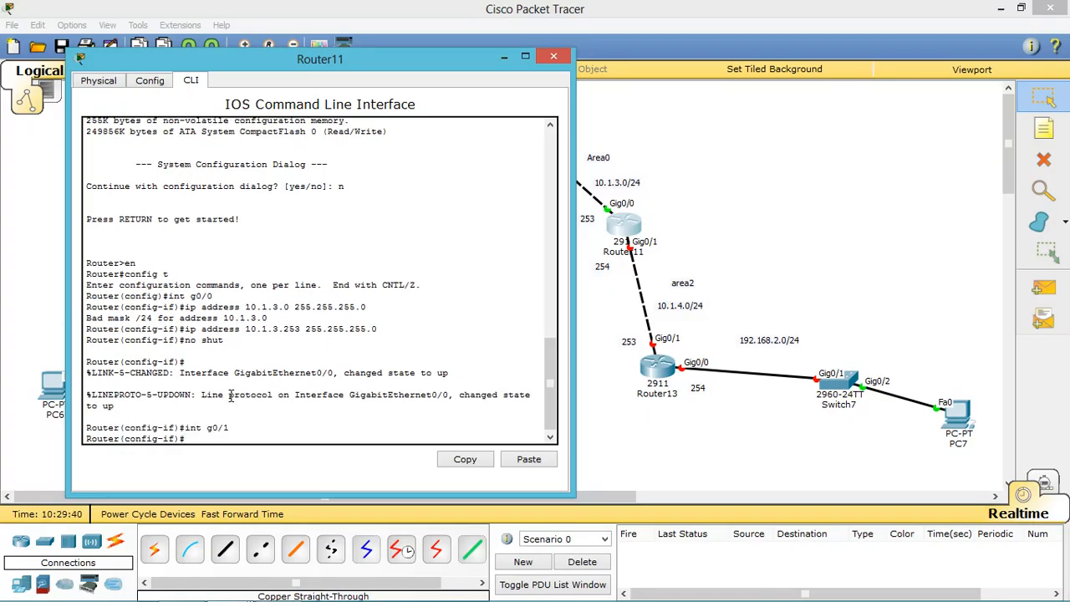
type("ip address 10.1.4.254 255.255.255.")
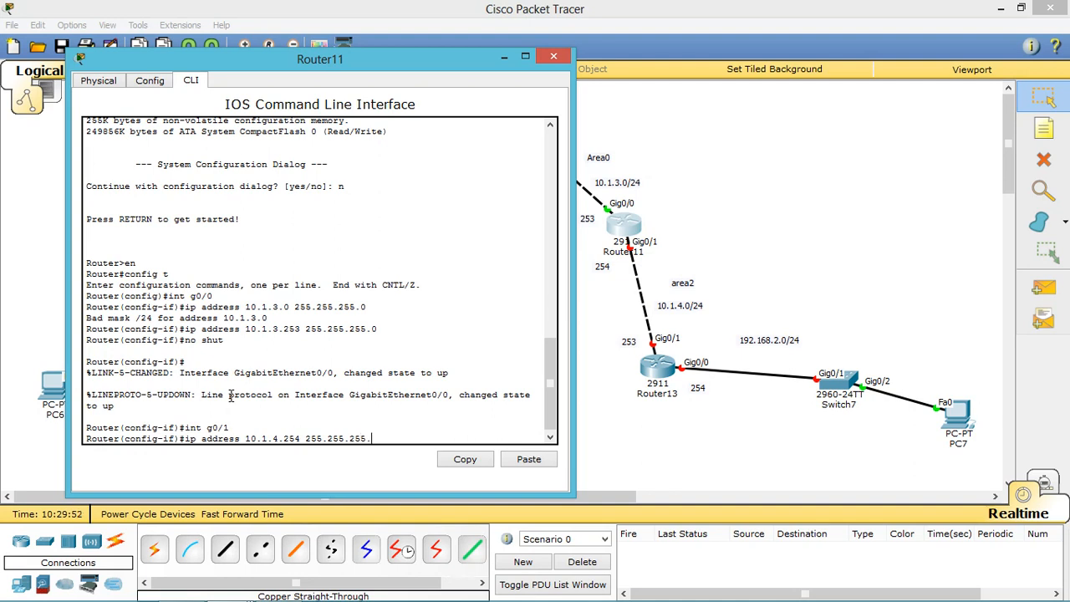
type("0")
key("Return")
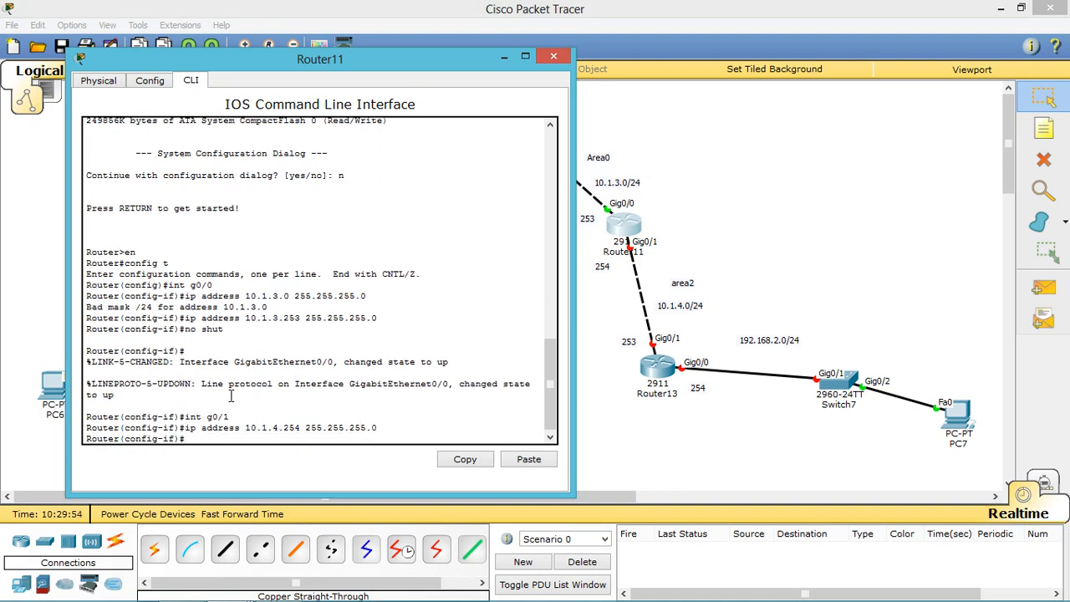
type("no shut")
key("Return")
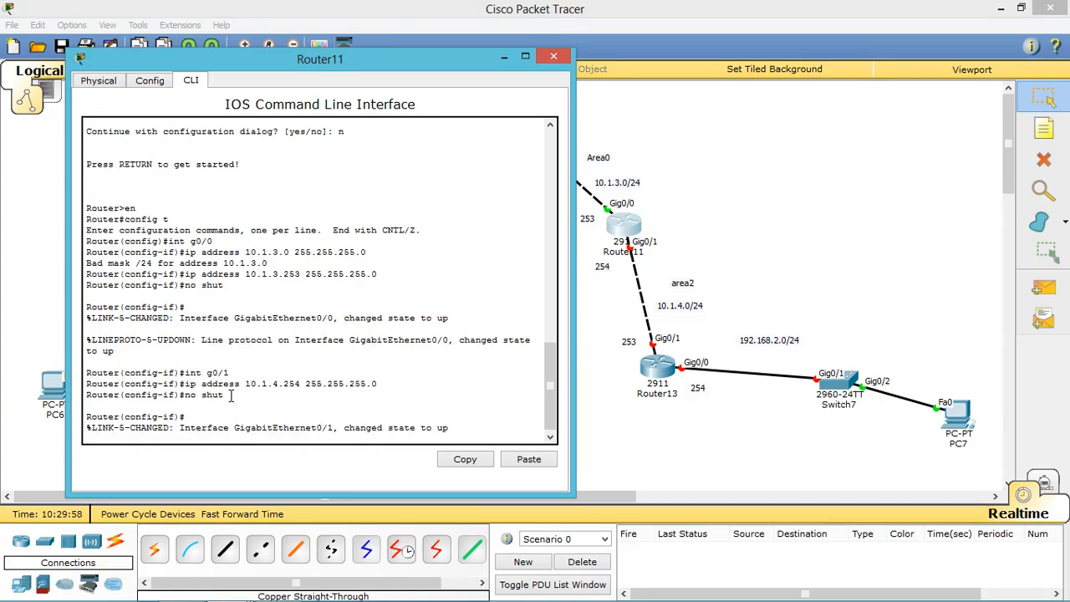
key("Return")
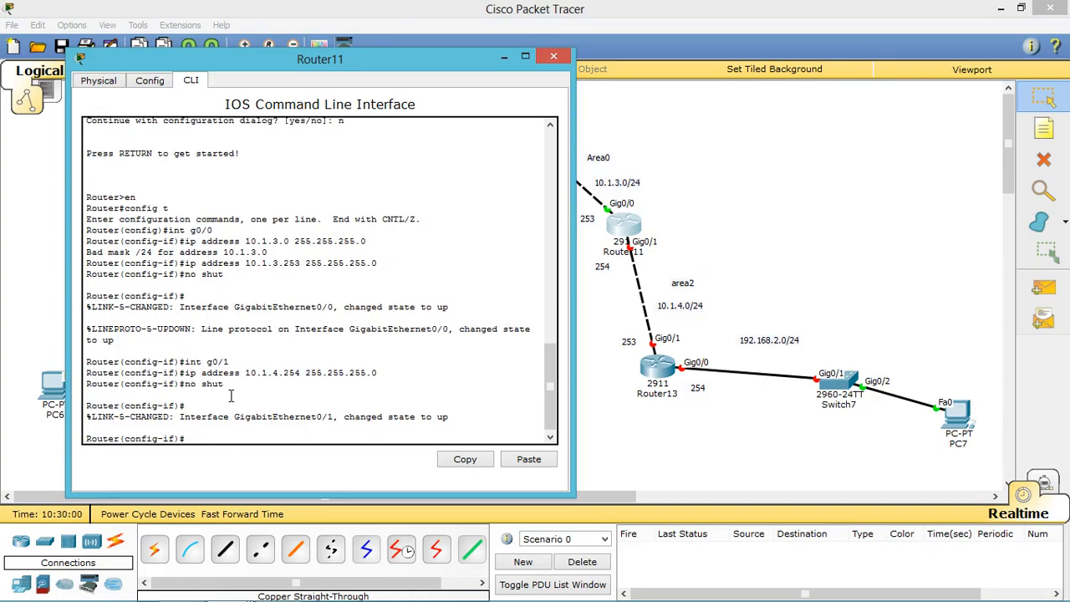
Leave interface configuration on Router11 and start OSPF process 10
type("exit")
key("Return")
type("ro")
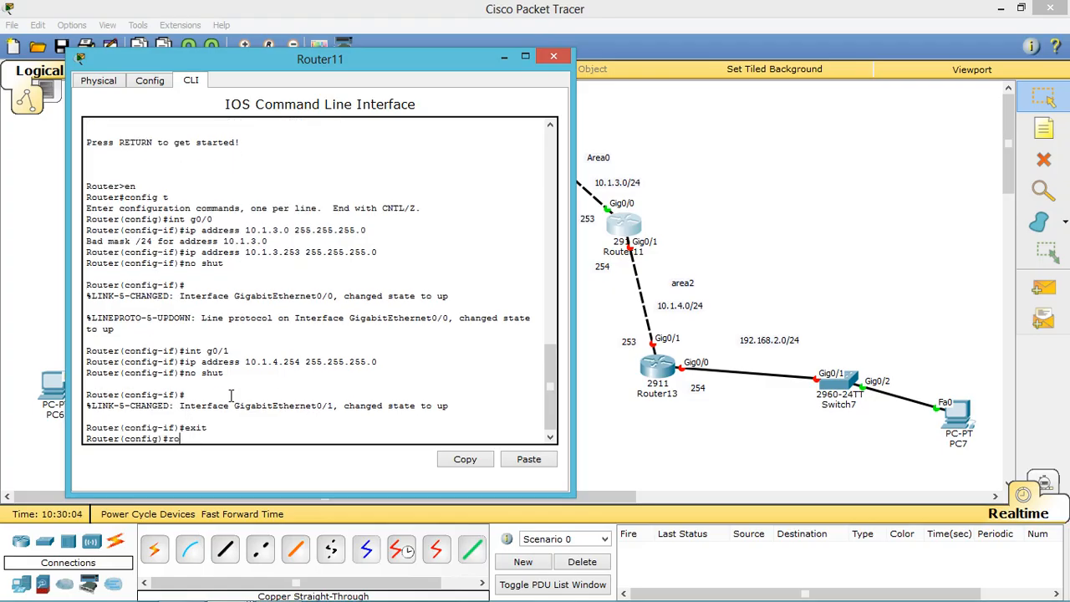
type("uter ospf 10")
key("Return")
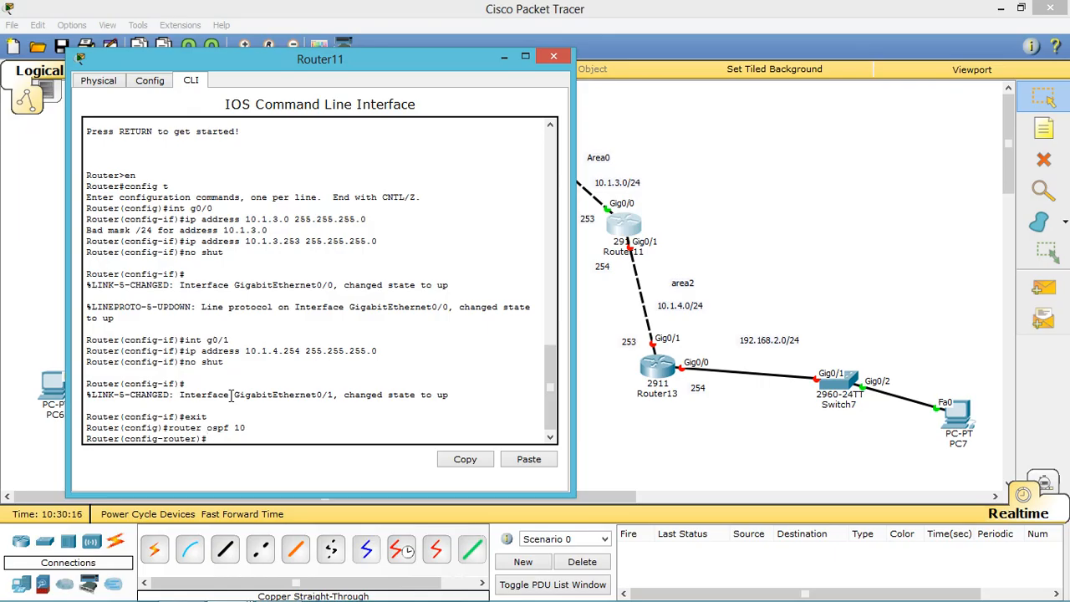
Set Router11's OSPF router-id to 4.4.4.4 and advertise network 10.1.3.0 with wildcard 0.0.0.255 in area 0
type("router-id 4.4.4.4")
key("Return")
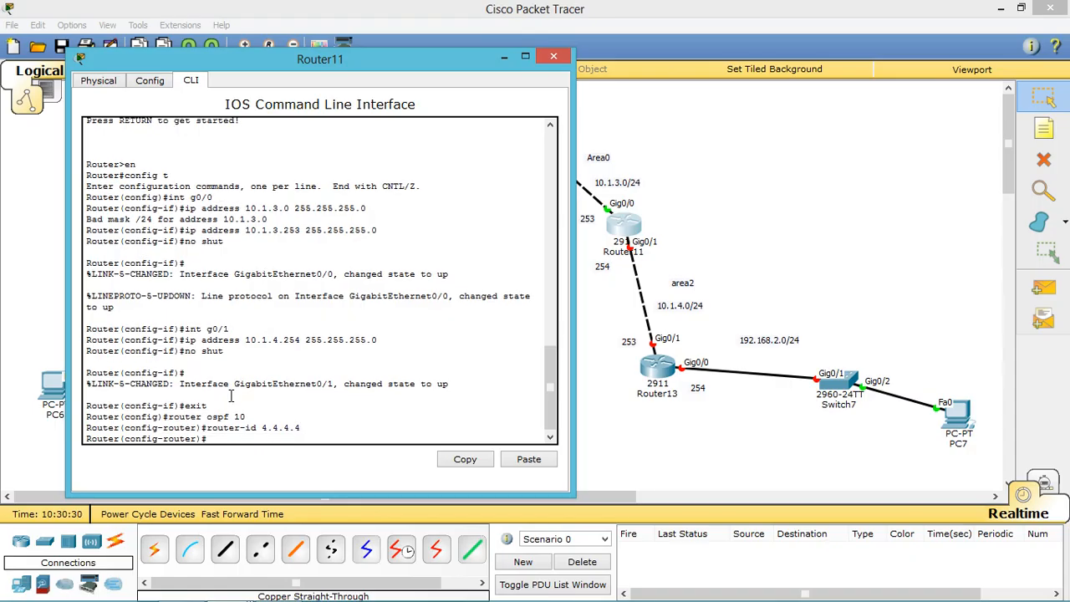
type("network 10.1.3.0 0.0.0.255 area 0")
key("Return")
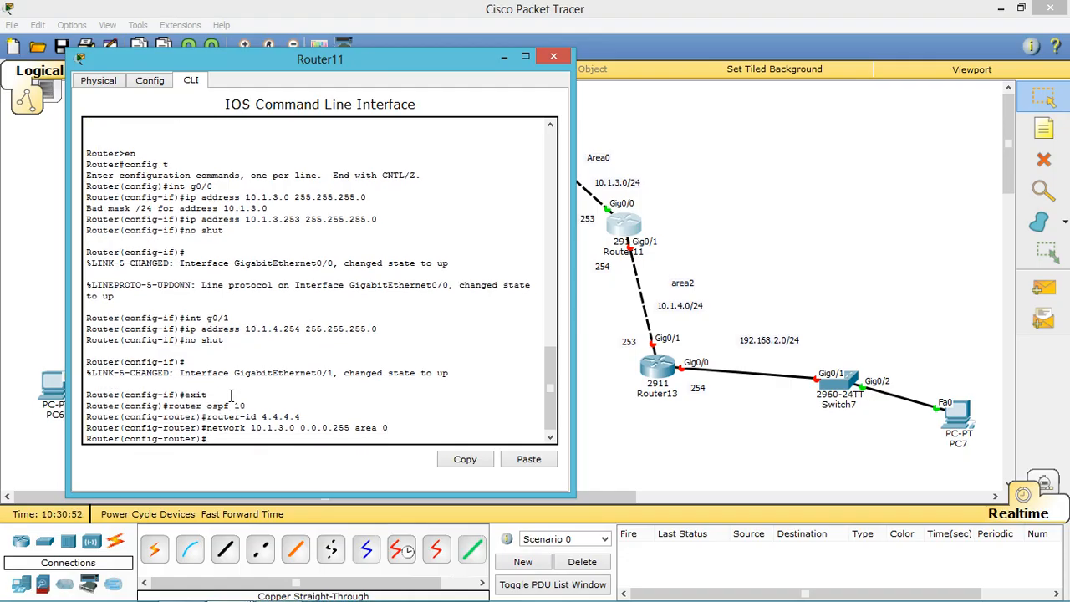
type("network 10.1.")
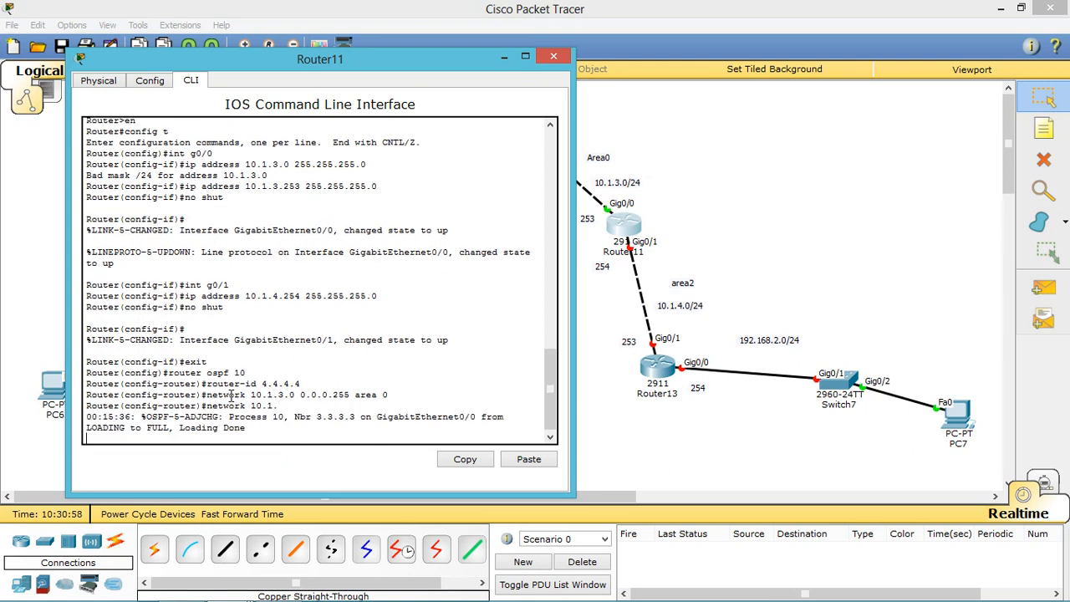
type("4.0")
key("BackSpace")
key("BackSpace")
key("BackSpace")
key("BackSpace")
key("BackSpace")
key("BackSpace")
key("BackSpace")
key("BackSpace")
key("BackSpace")
key("BackSpace")
key("BackSpace")
key("BackSpace")
key("BackSpace")
key("BackSpace")
key("BackSpace")
key("BackSpace")
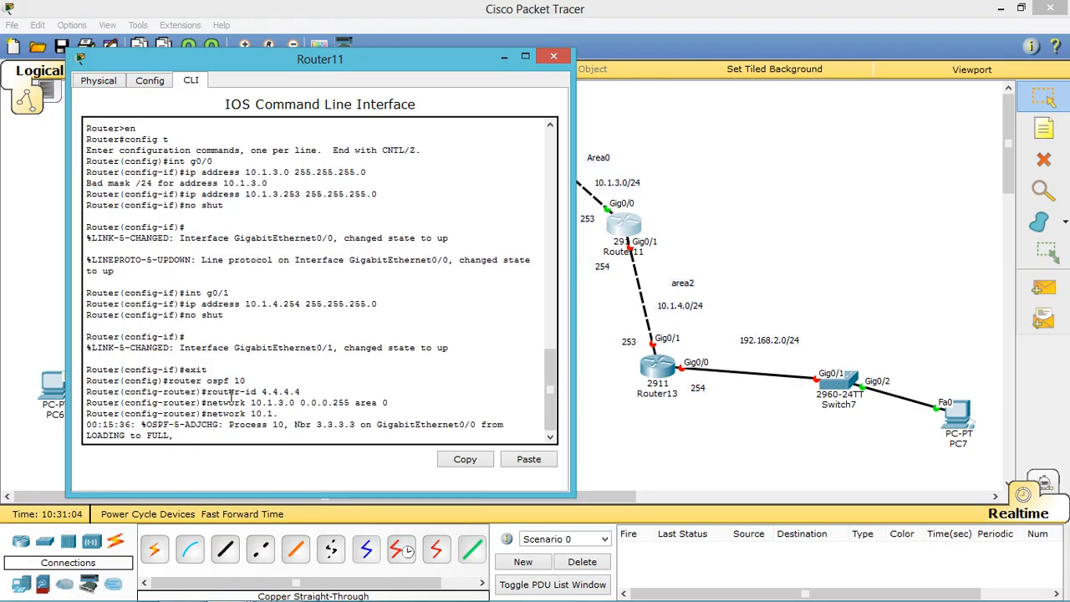
key("Return")
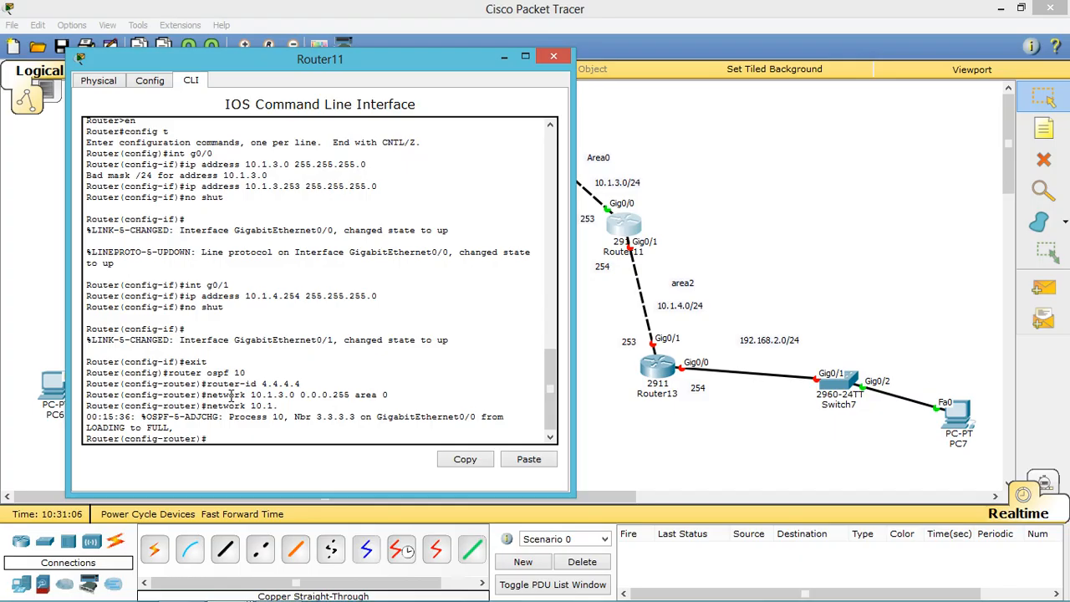
Advertise network 10.1.4.0 with wildcard 0.0.0.255 in area 2 on Router11
type("network 10.1.4.0")
type("0.0.0.255 area 2")
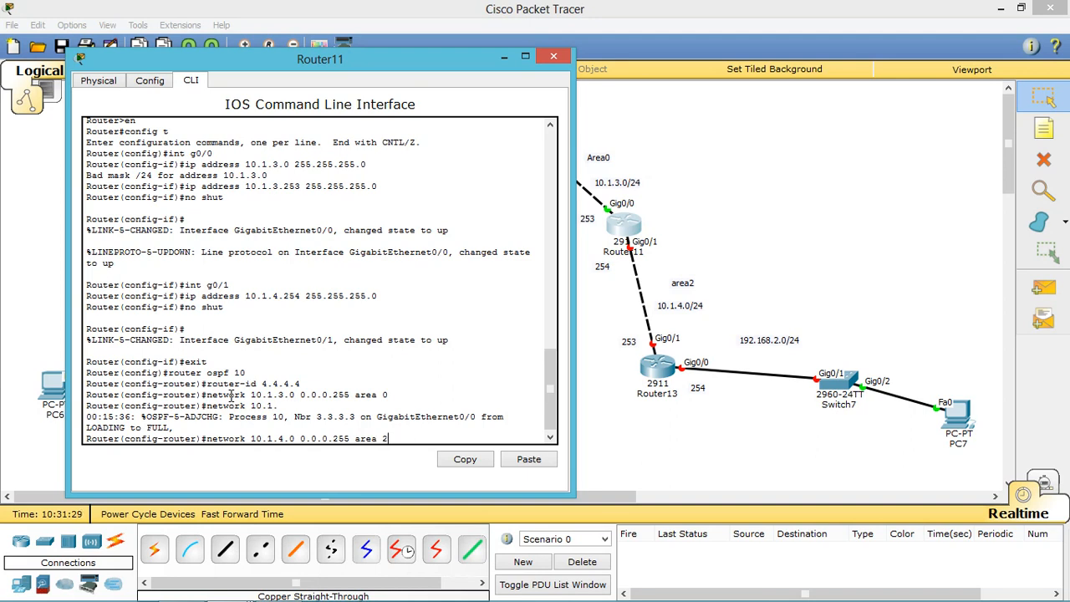
key("Return")
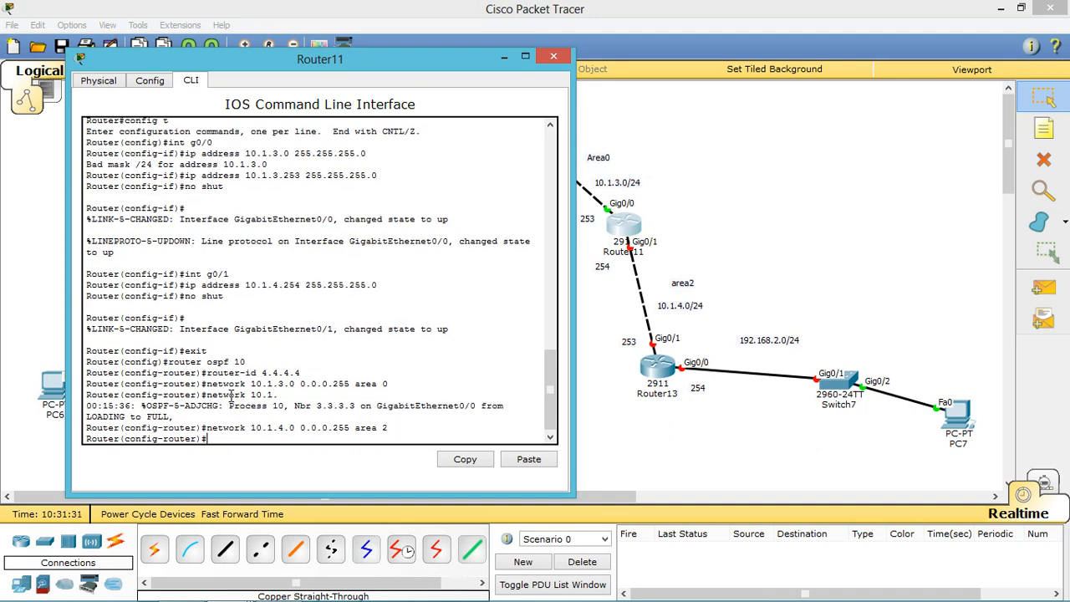
Save Router11's configuration with do wr and minimize its window
type("no")
key("BackSpace")
key("BackSpace")
key("BackSpace")
type("do wr")
key("Return")
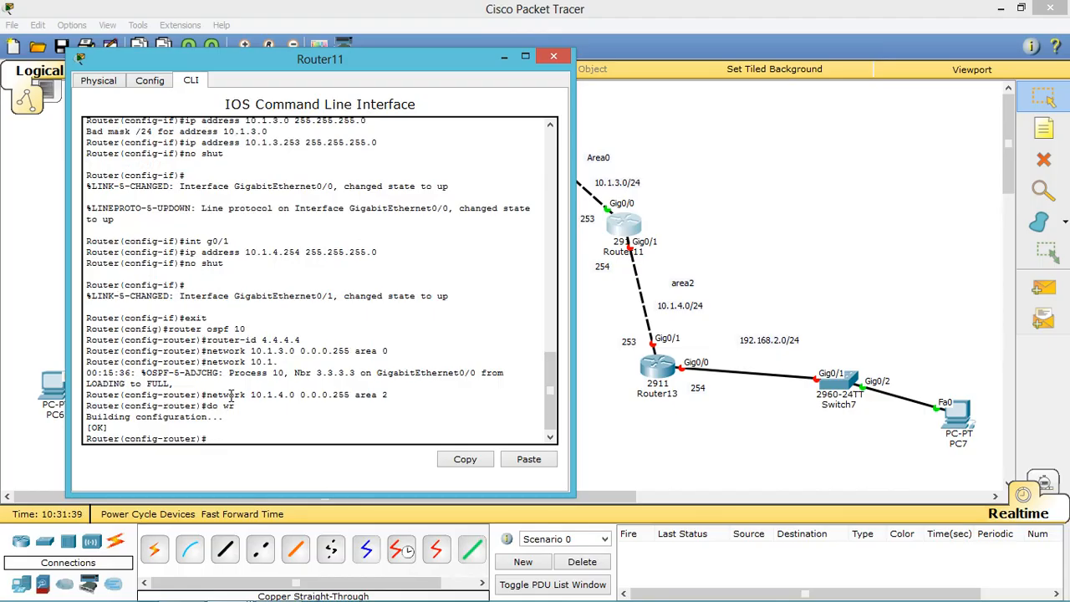
left_click(504, 56)
Open Router13's command line and decline the initial configuration dialog
left_click(654, 380)
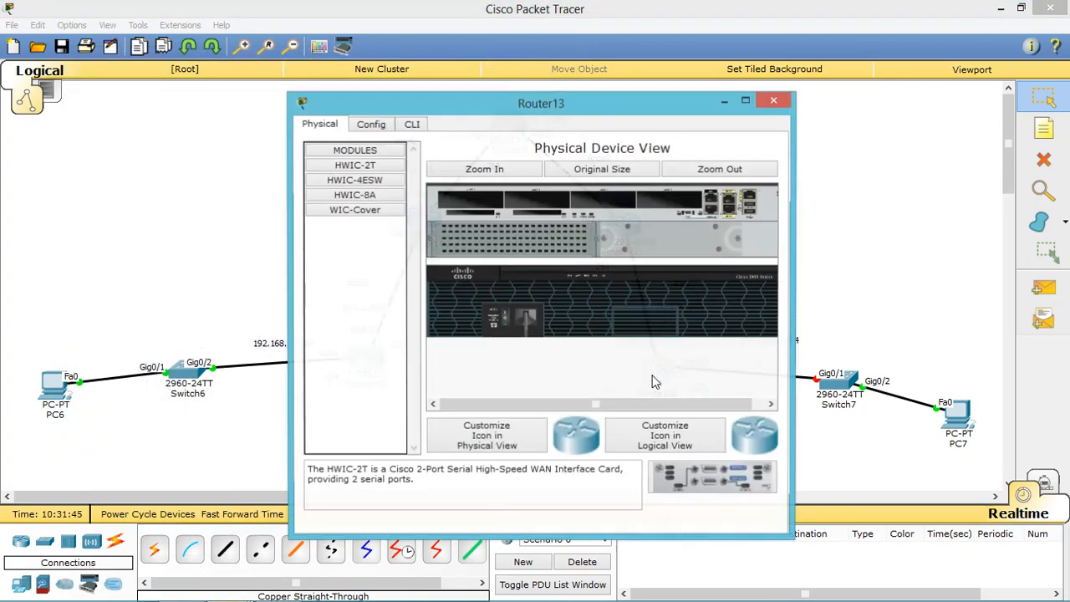
left_click(412, 125)
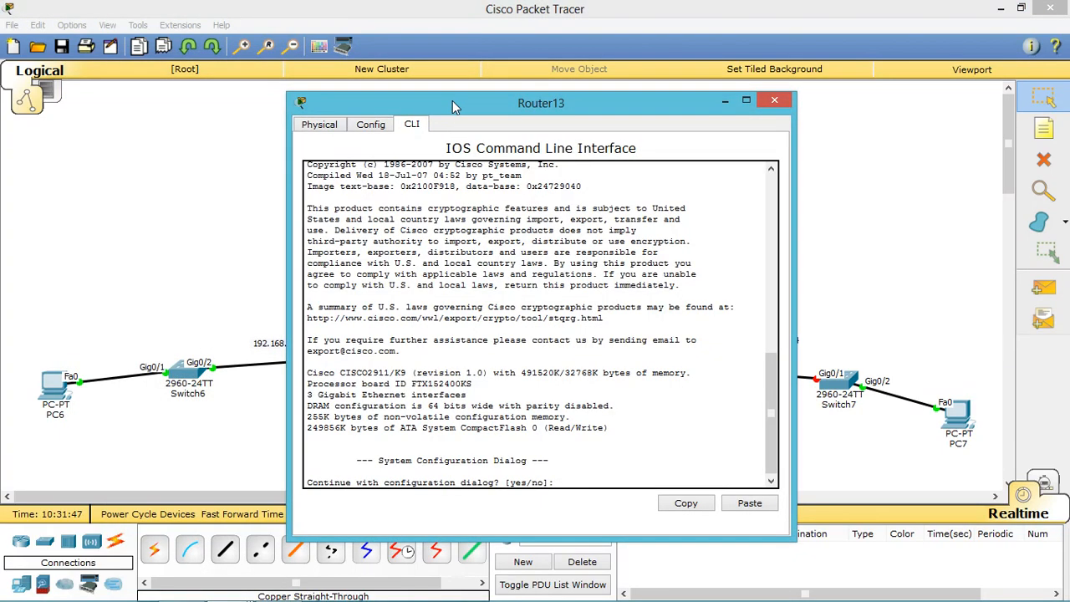
left_click_drag(452, 101, 270, 84)
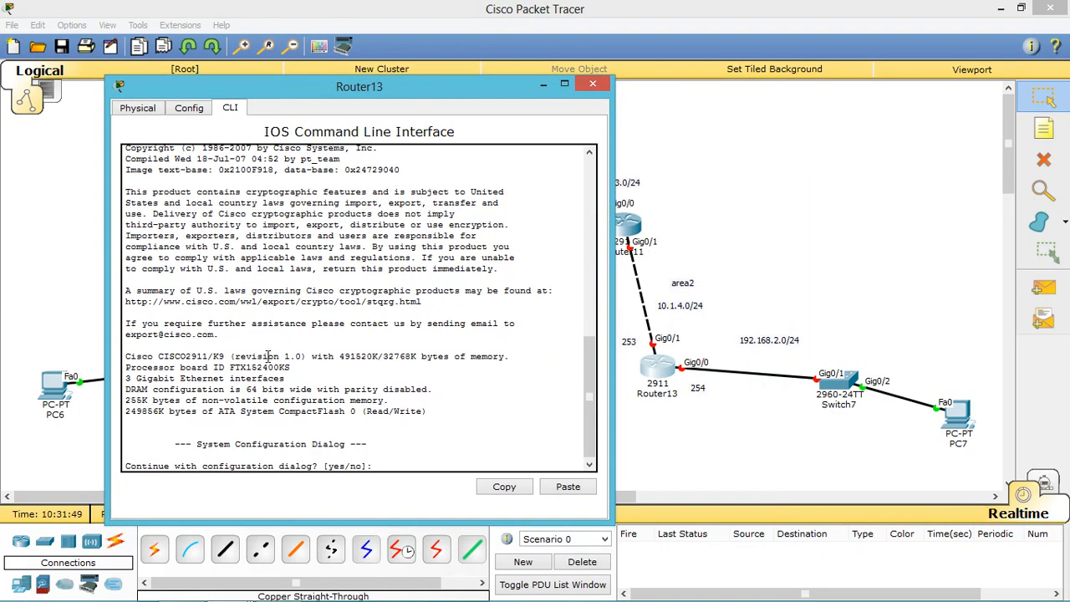
type("n")
key("Return")
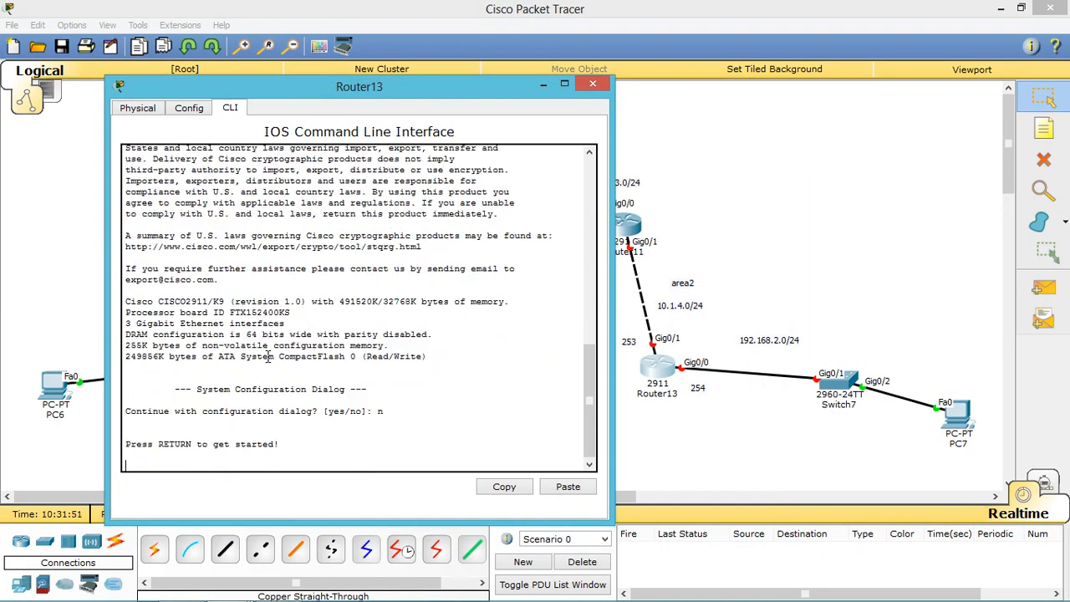
Enter privileged mode and global configuration mode on Router13
key("Return")
type("en")
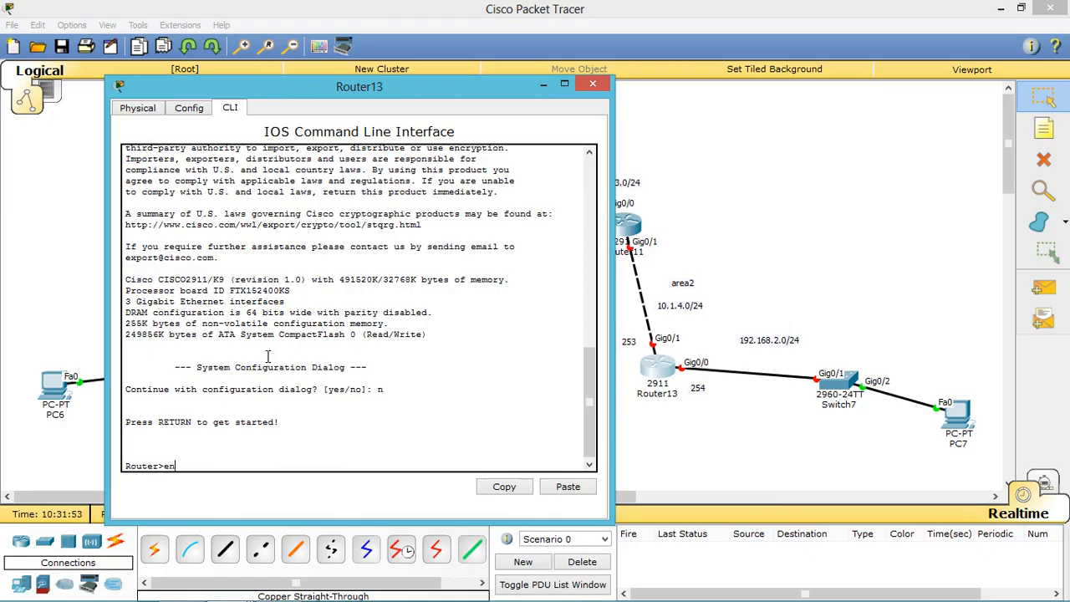
key("Return")
type("config t")
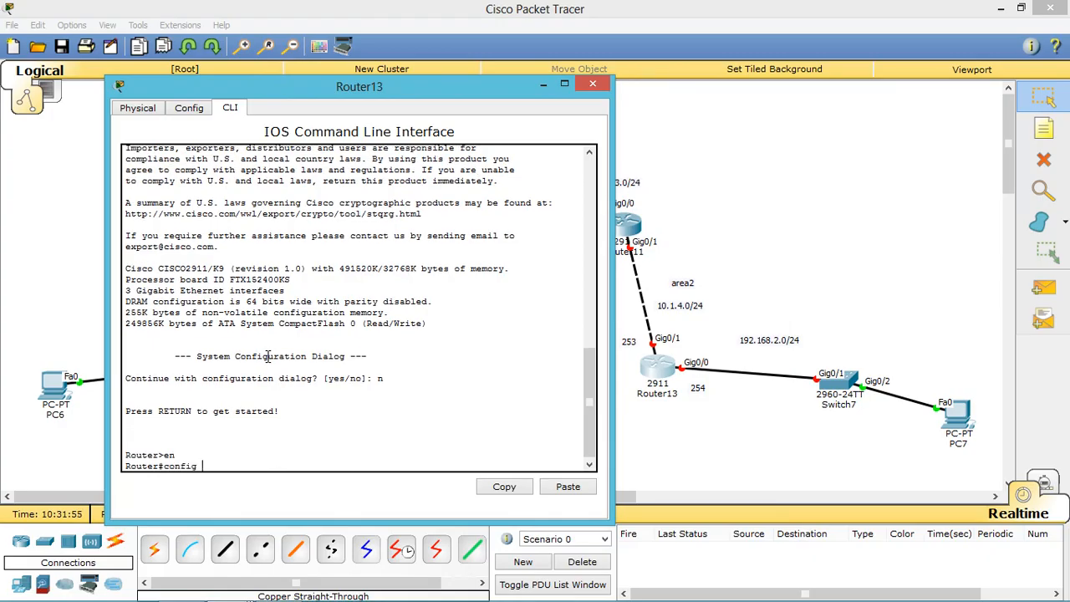
key("Return")
Assign 10.1.4.253 with mask 255.255.255.0 to Router13's g0/1 interface and enable it with no shut
type("int g0")
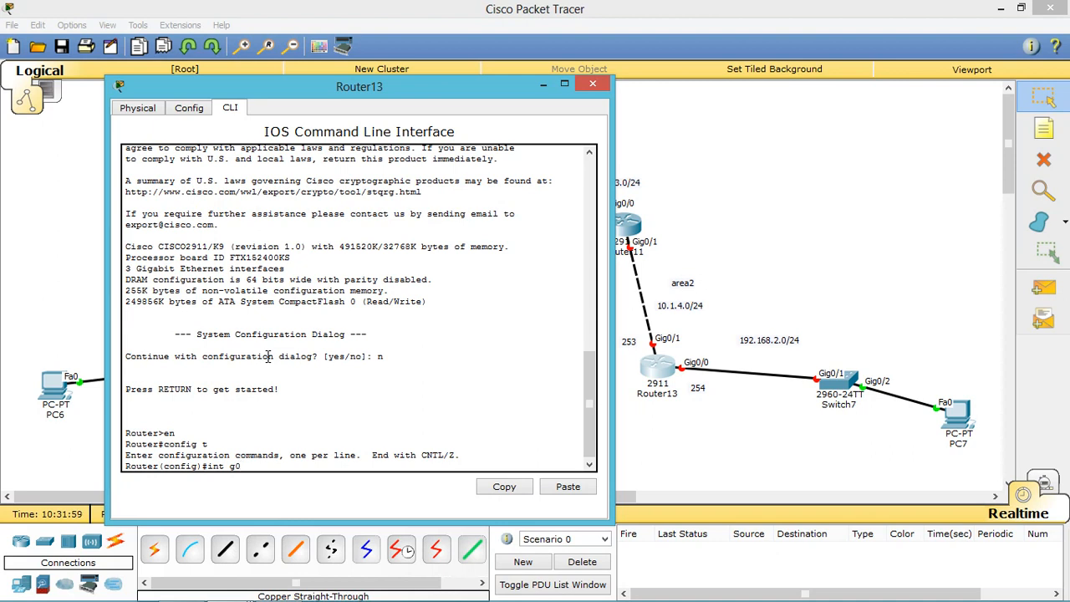
type("/1")
key("Return")
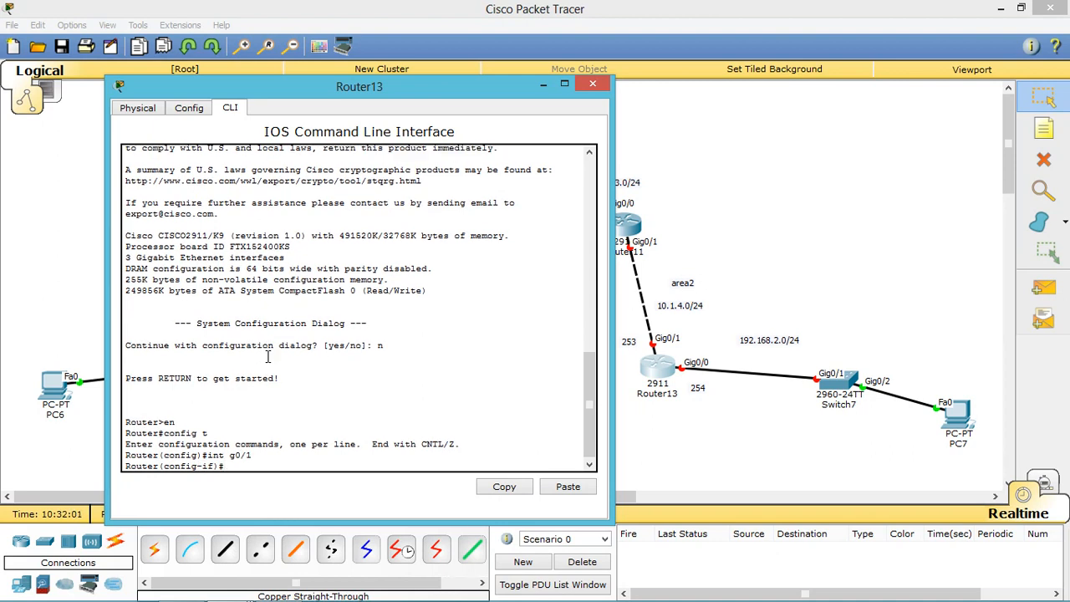
type("ip address 10.1.4.253 255.255.255")
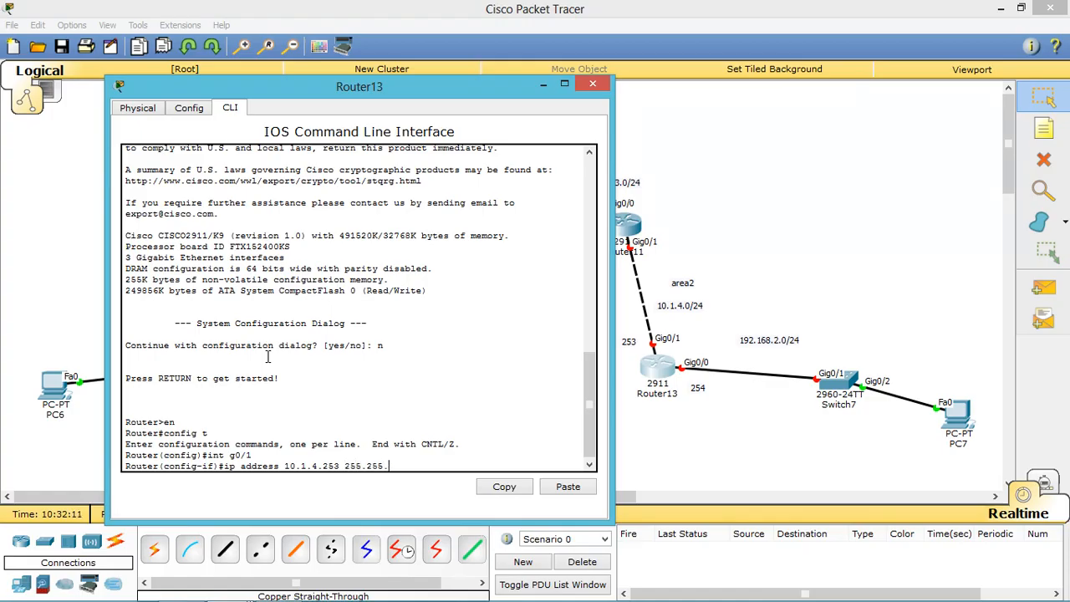
type(".0")
key("Return")
type("no shut")
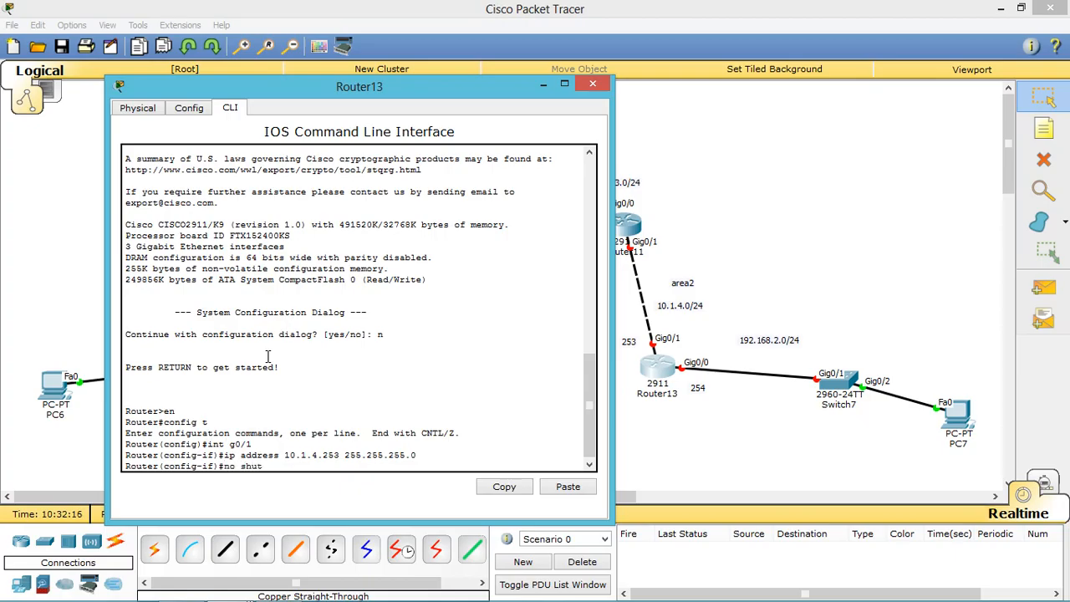
key("Return")
key("Return")
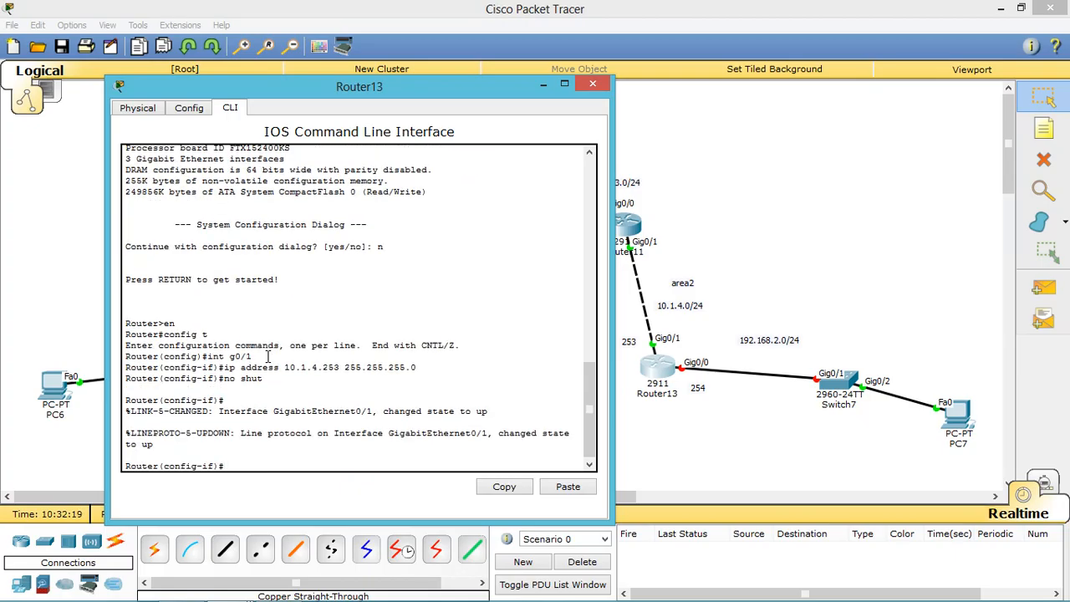
Assign 192.168.2.254 with mask 255.255.255.0 to Router13's g0/0 interface and enable it with no shut
type("int g0/0")
key("Return")
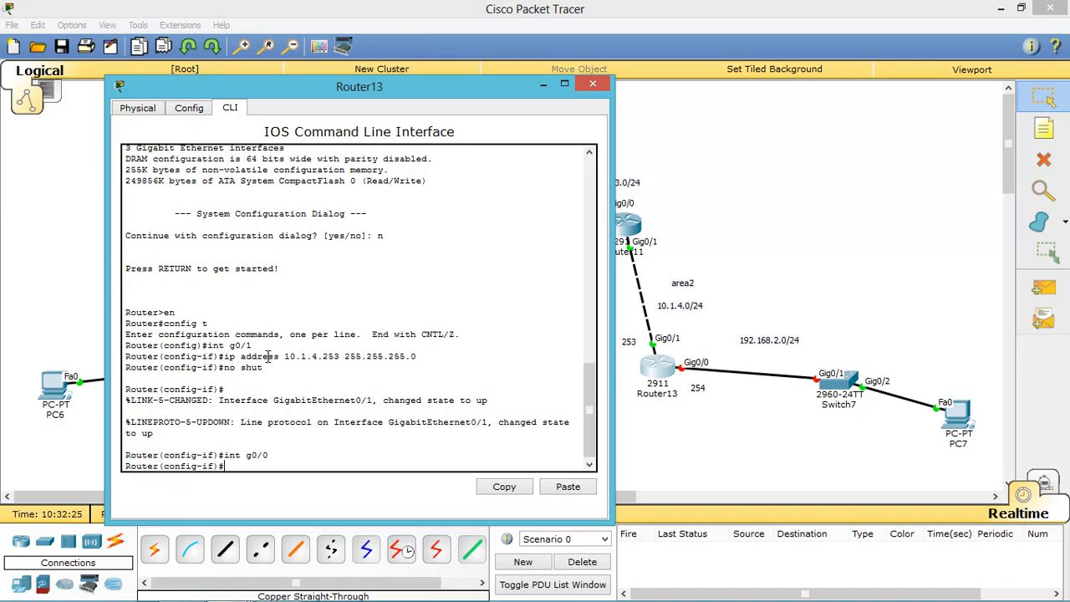
type("ip address 192.168.2.254")
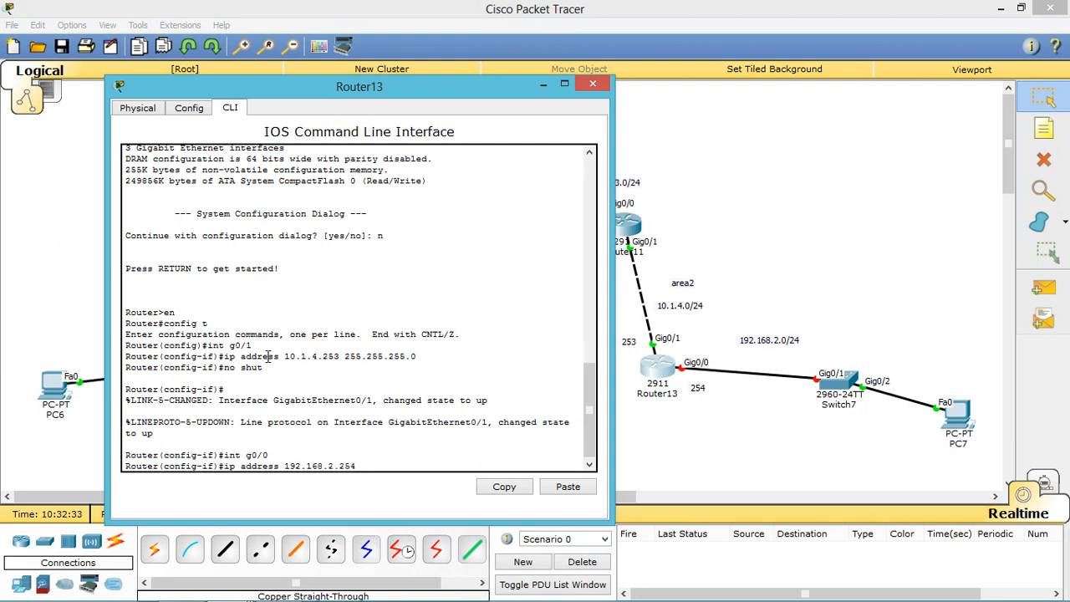
type(" 255.255.255.0")
key("Return")
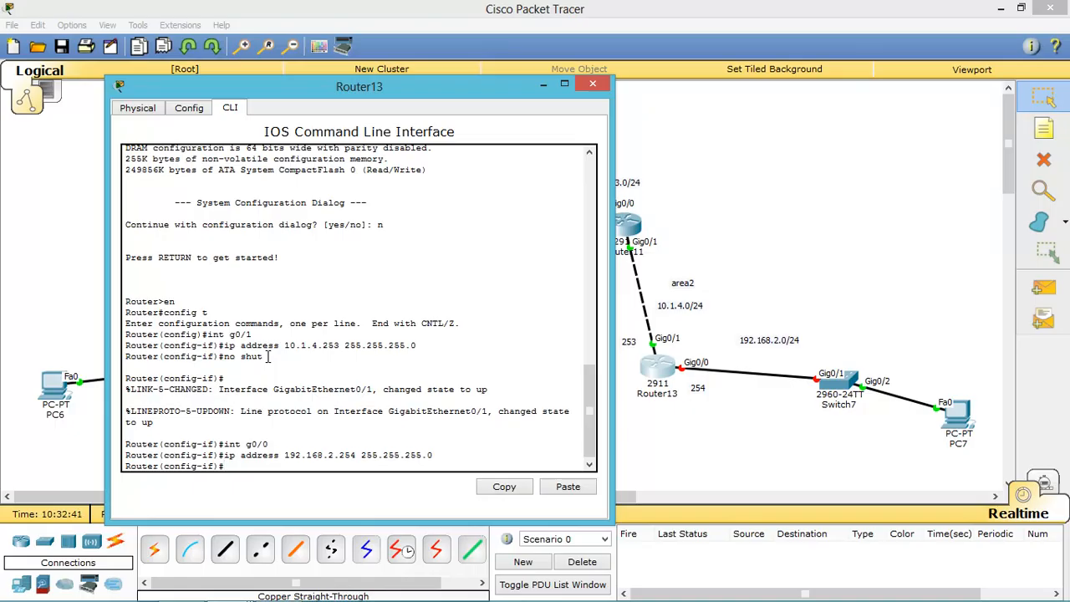
type("no shut")
key("Return")
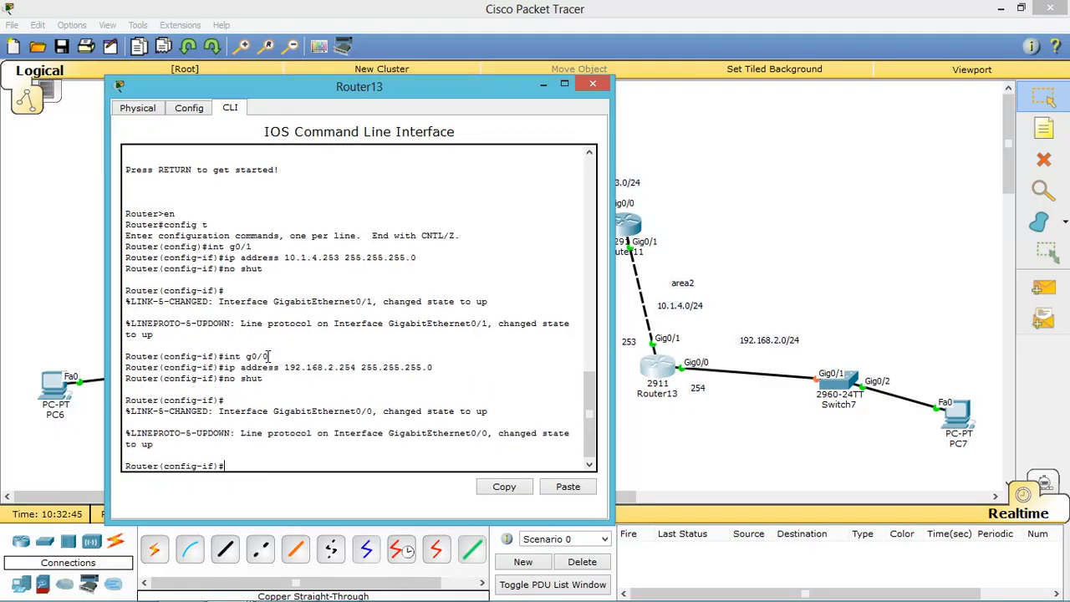
Start OSPF process 10 on Router13 with router-id 5.5.5.5 and advertise network 10.1.4.0 with wildcard 0.0.0.255 in area 2
type("exit")
key("Return")
type("router")
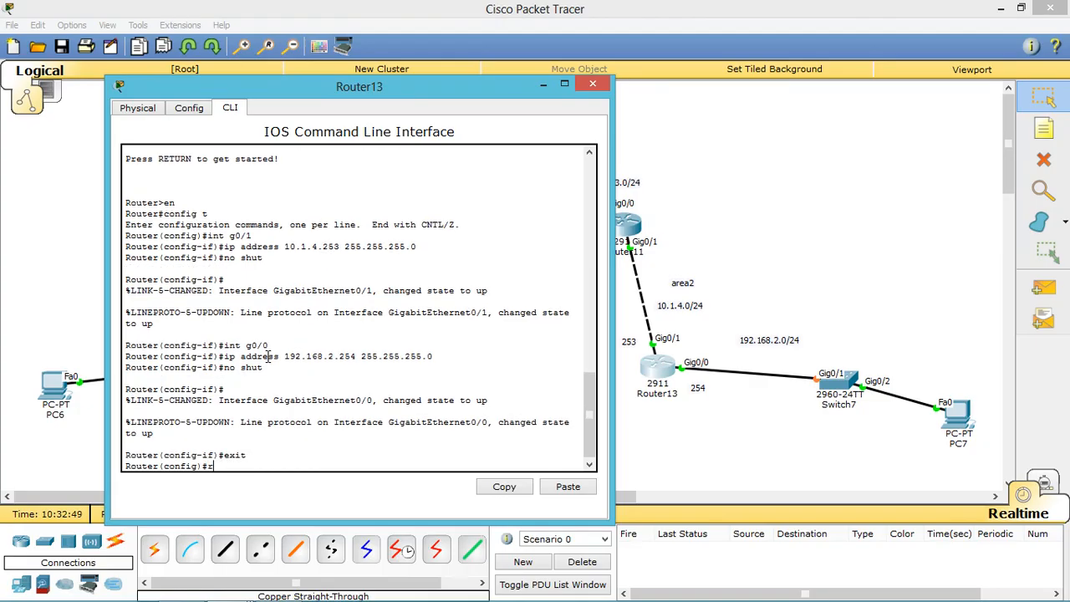
type(" ospf 10")
key("Return")
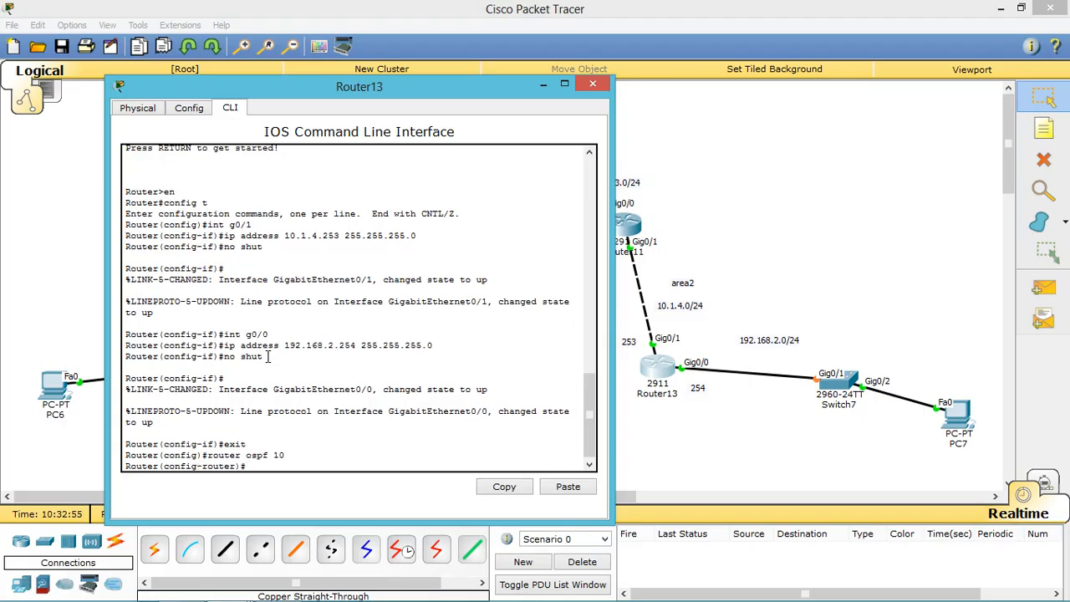
type("router")
key("BackSpace")
type("-id 5.5.5.5")
key("Return")
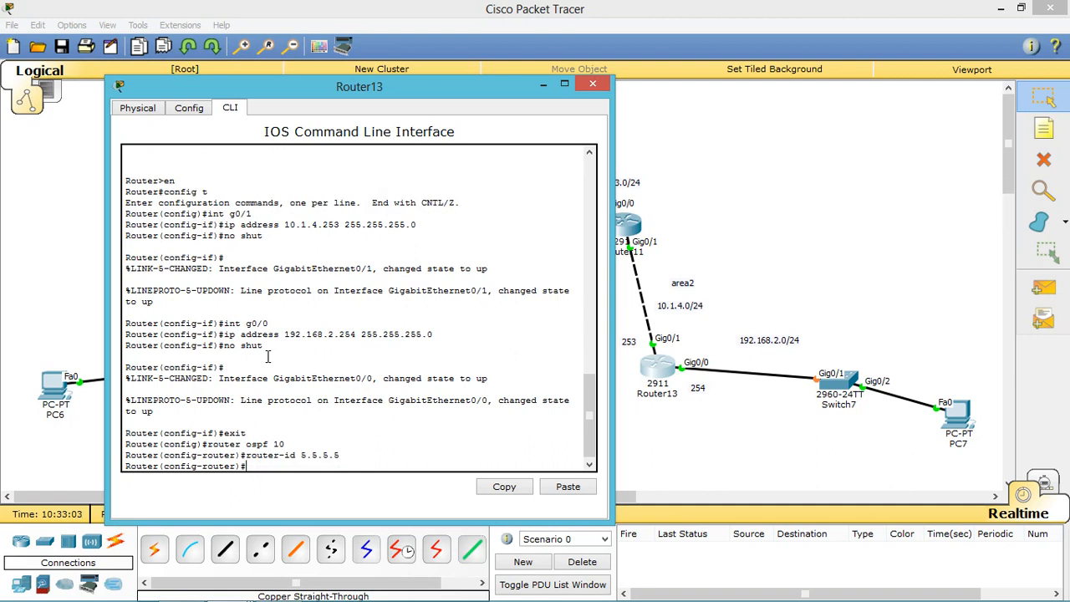
type("network 10.1.4.0 0.0.0.255 area 2")
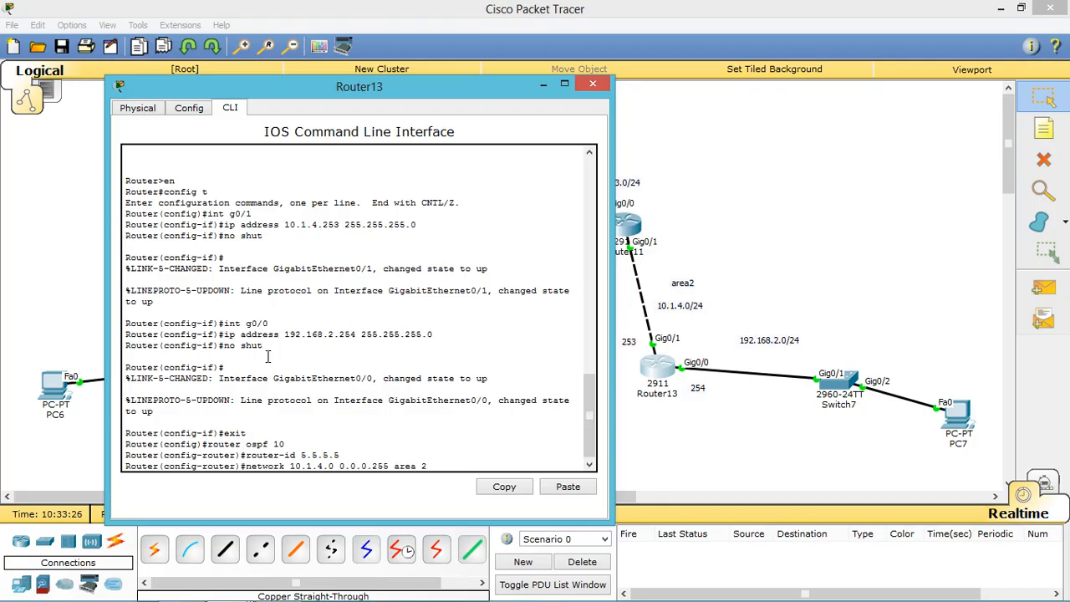
key("Return")
type("n")
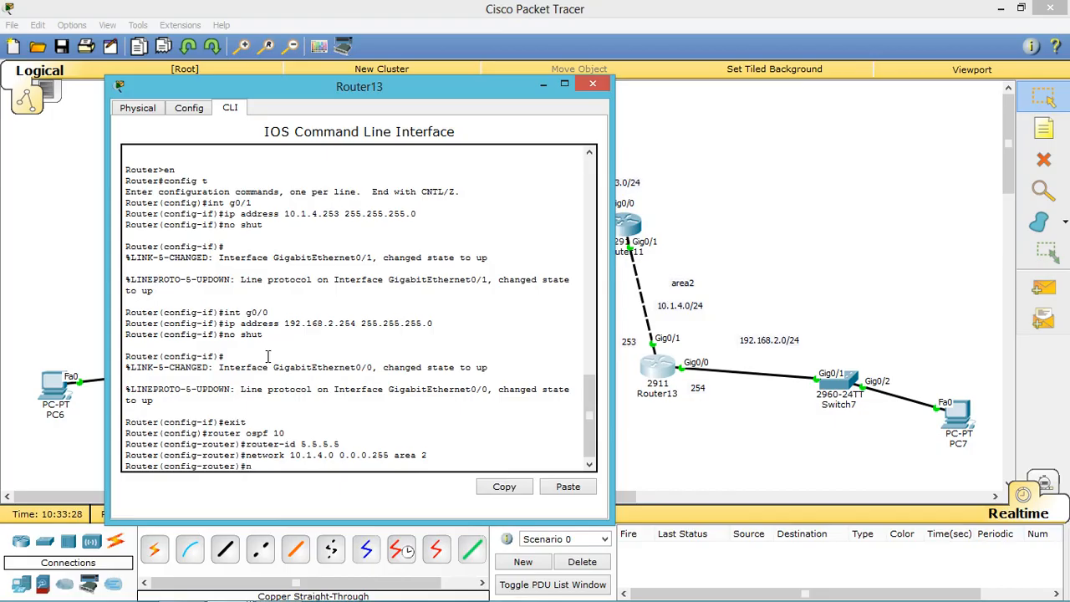
type("etwork 192.168.2.0 0.0.0.255 ar")
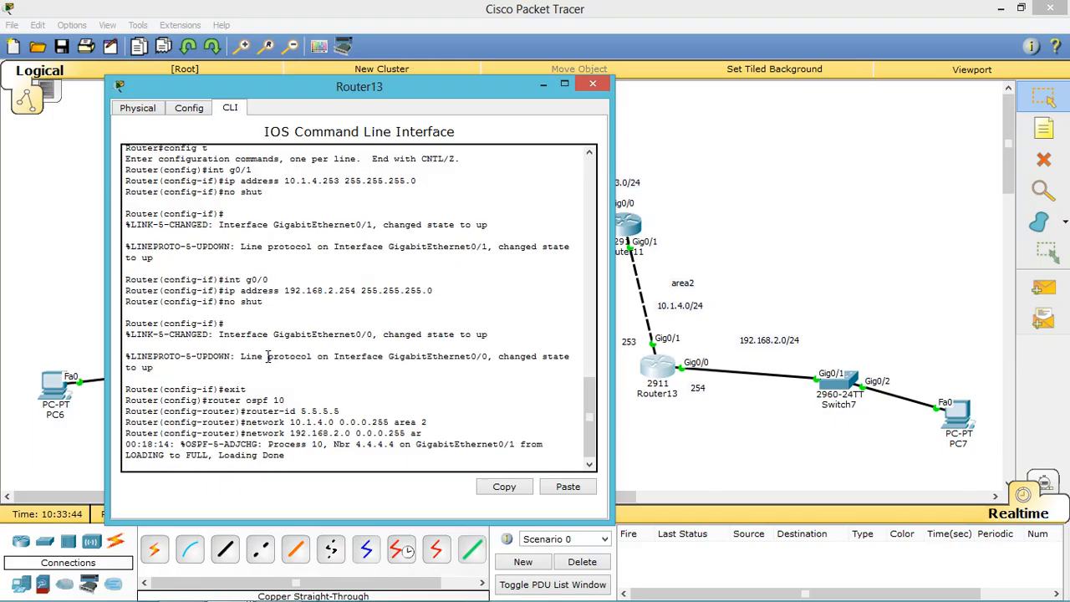
key("BackSpace")
key("BackSpace")
key("BackSpace")
key("BackSpace")
key("BackSpace")
key("BackSpace")
key("BackSpace")
key("BackSpace")
key("BackSpace")
key("BackSpace")
key("BackSpace")
key("BackSpace")
key("BackSpace")
key("BackSpace")
key("BackSpace")
key("BackSpace")
key("BackSpace")
key("BackSpace")
key("BackSpace")
key("BackSpace")
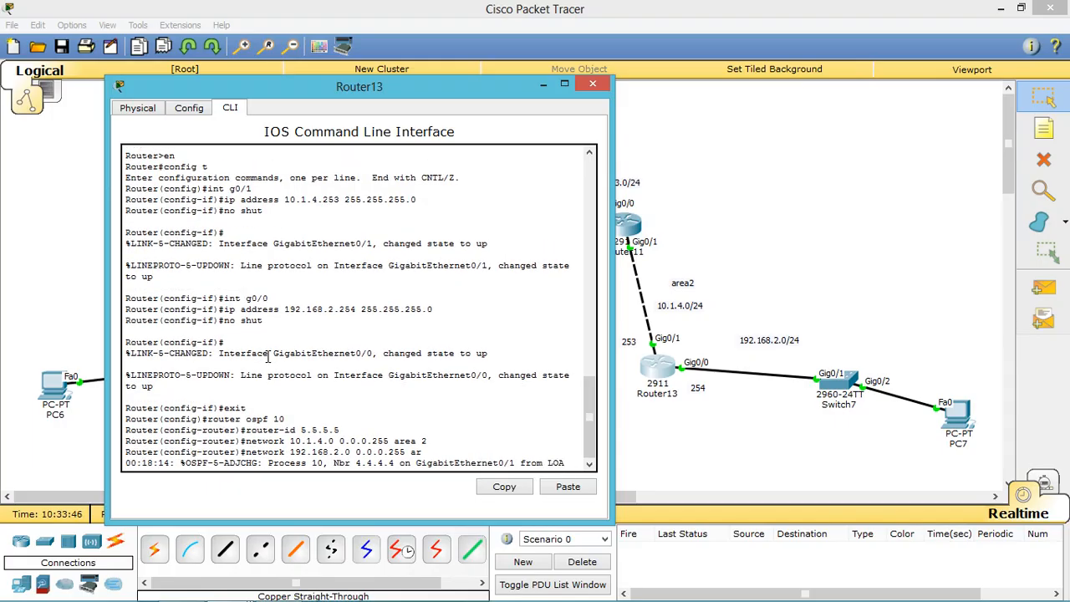
key("Return")
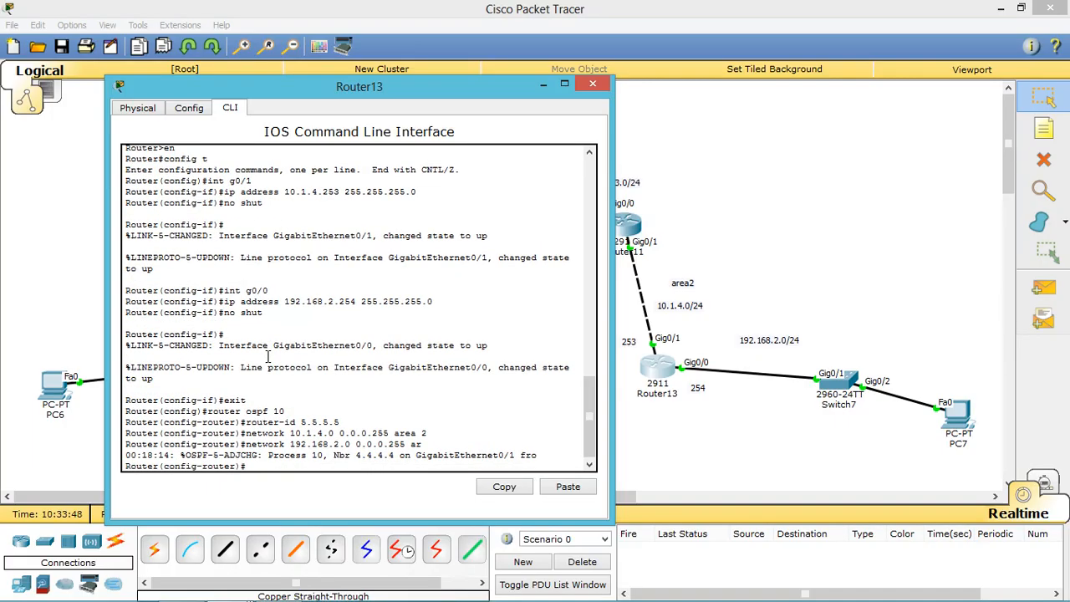
Advertise network 192.168.2.0 with wildcard 0.0.0.255 in area 2 on Router13
type("network 192.168.2.0 0.0.0.255")
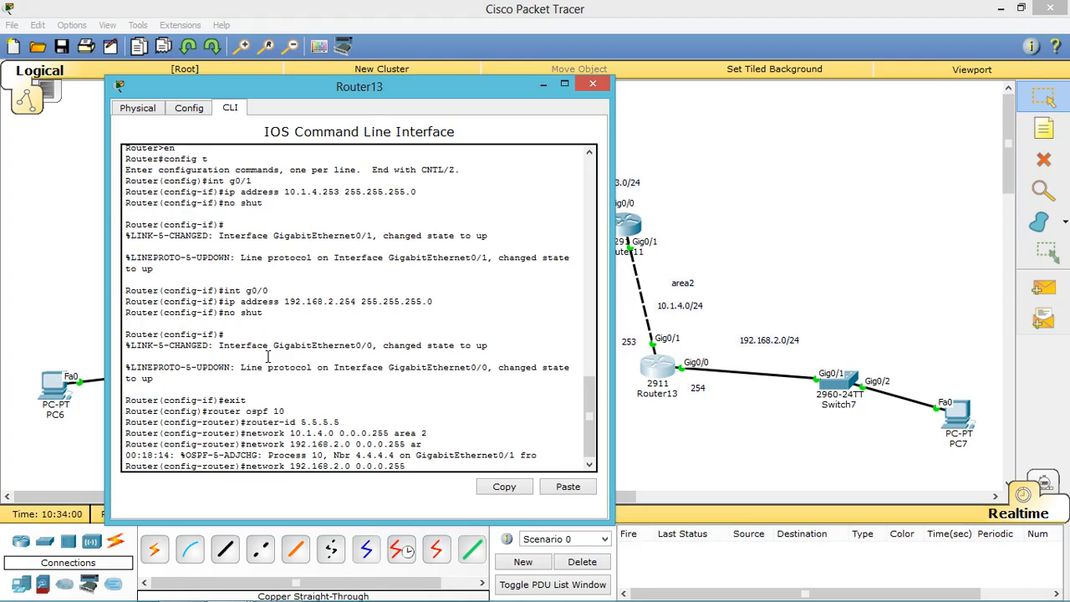
type(" area 2")
key("Return")
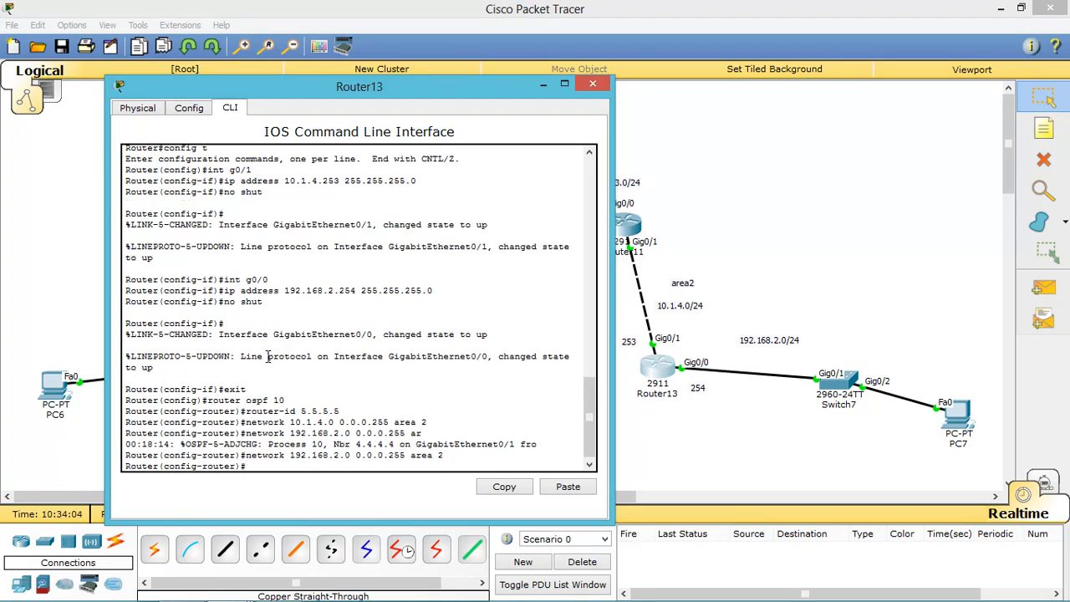
Save Router13's configuration with do wr and minimize its window
type("do wr")
key("Return")
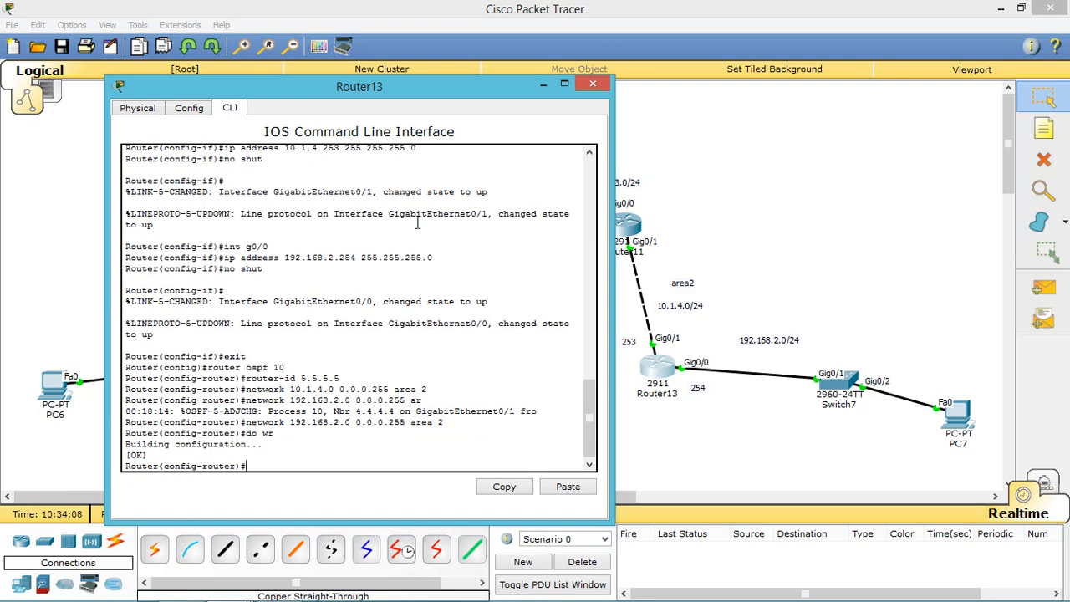
left_click(544, 85)
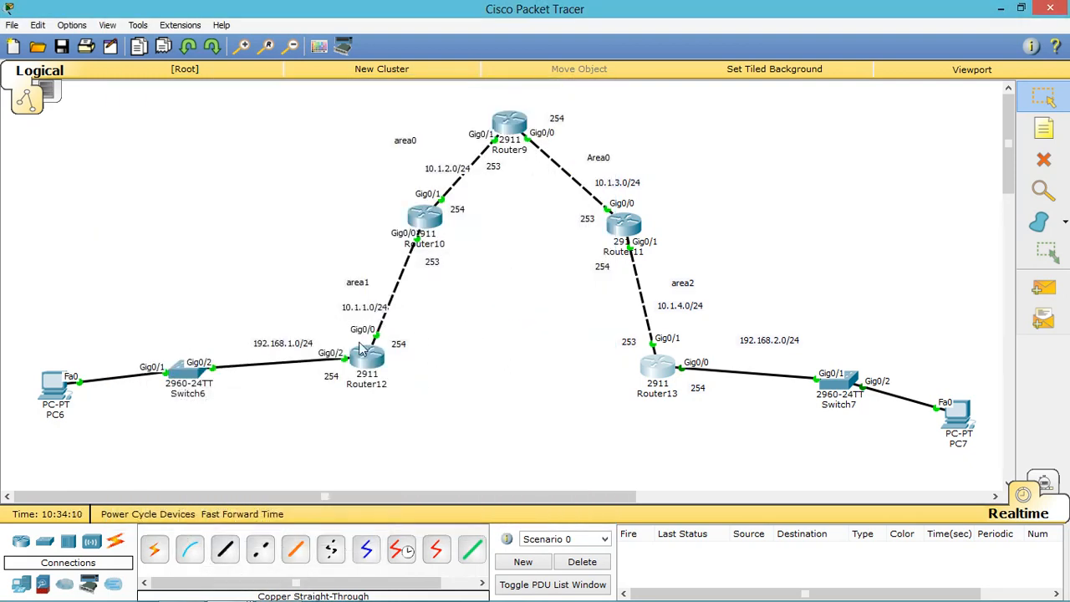
Open the command prompt on PC6
left_click(46, 390)
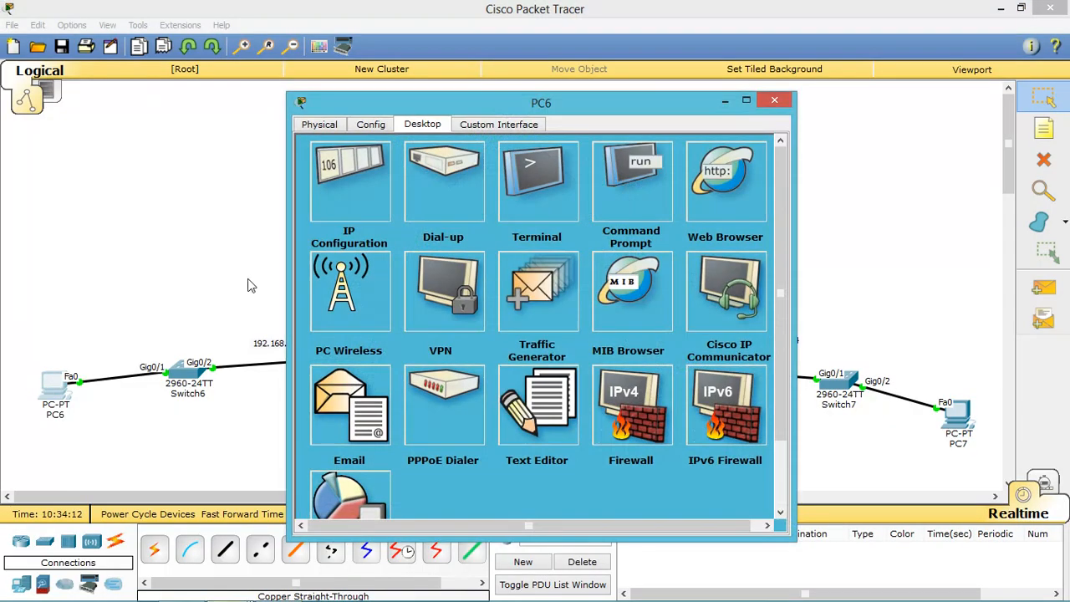
left_click(618, 198)
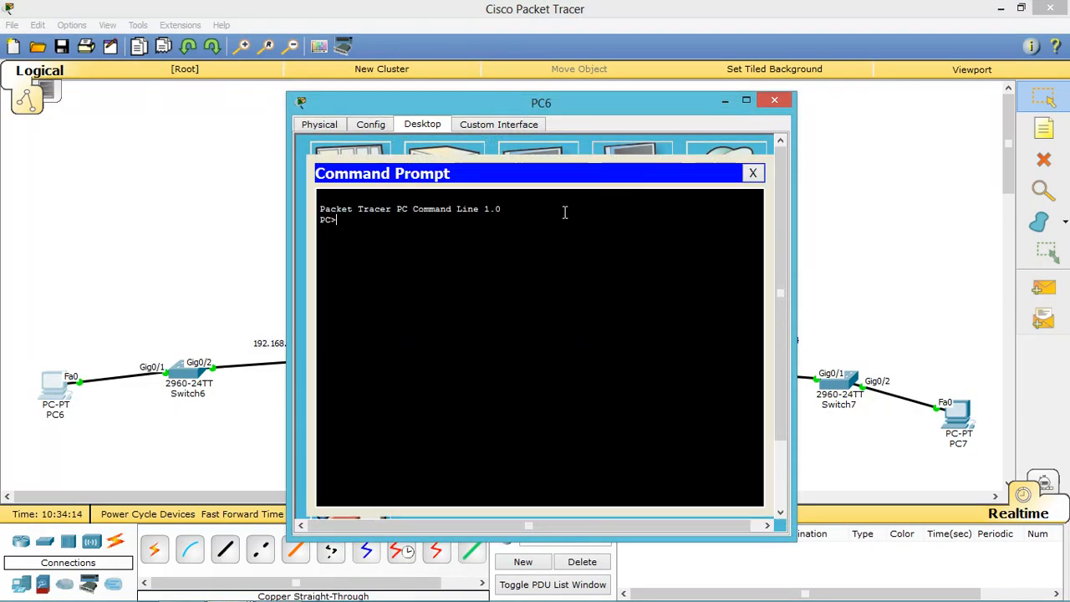
type("ping 19")
key("BackSpace")
key("BackSpace")
key("BackSpace")
key("BackSpace")
key("BackSpace")
key("BackSpace")
key("BackSpace")
Check PC6's addressing with ipconfig and ping 192.168.2.1 from it to test connectivity to PC7
type("ipconfig")
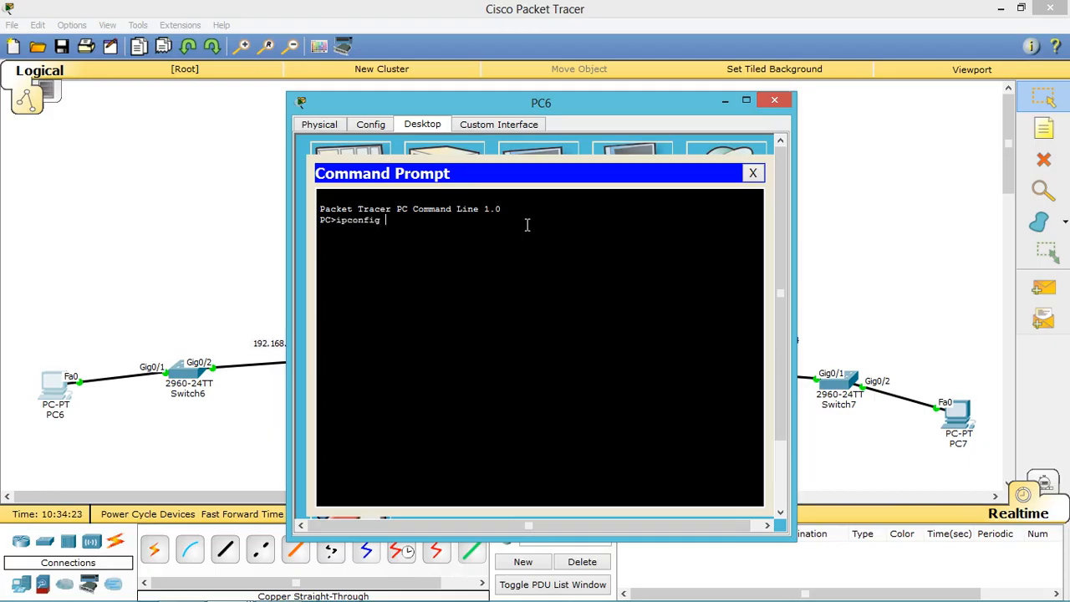
key("Return")
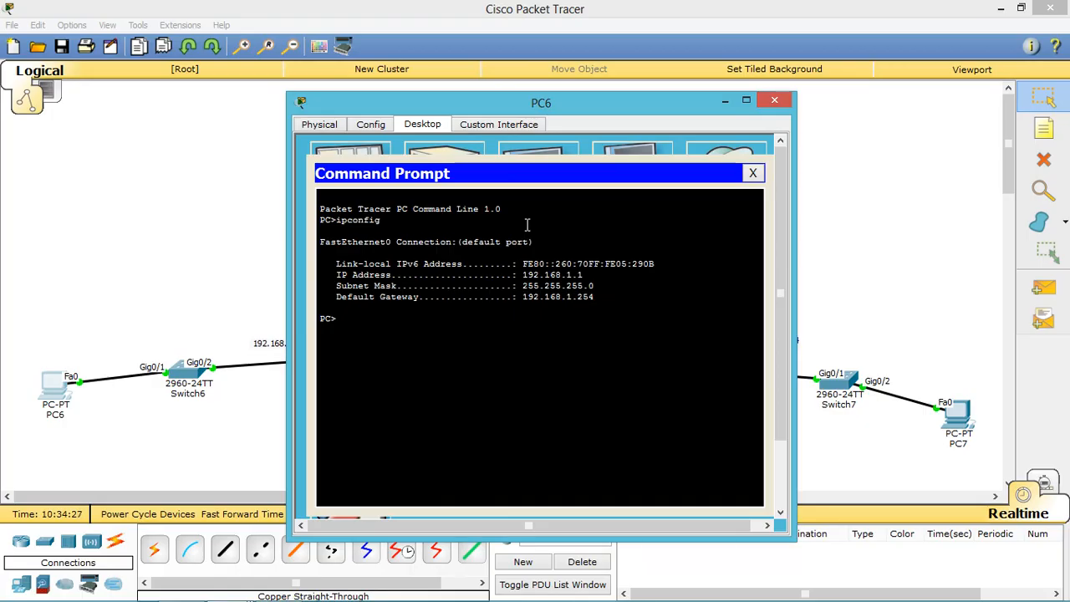
type("ping 192.168.2.1")
key("Return")
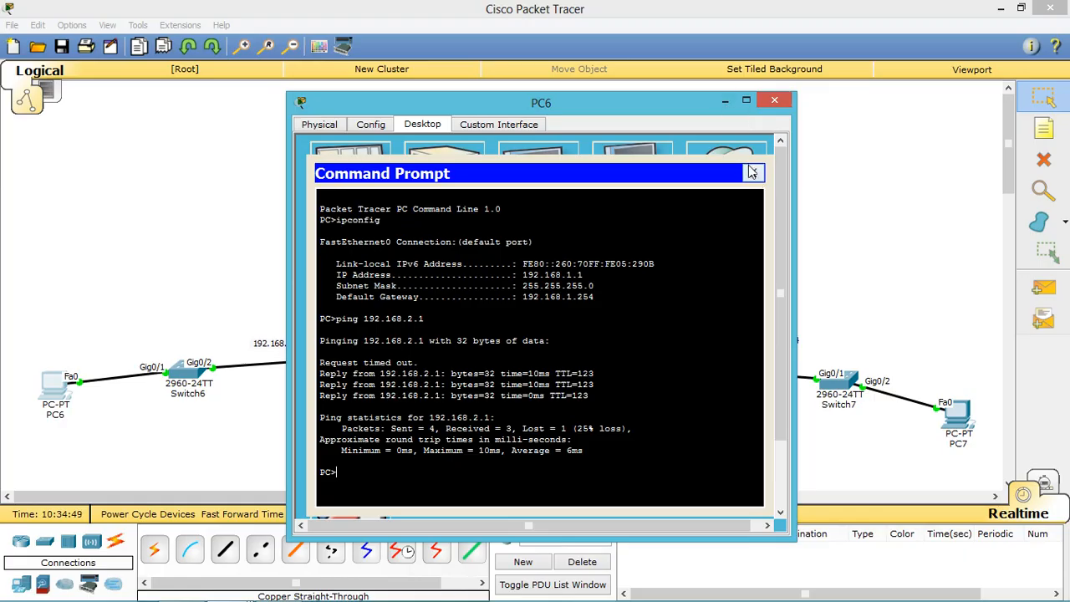
left_click(752, 174)
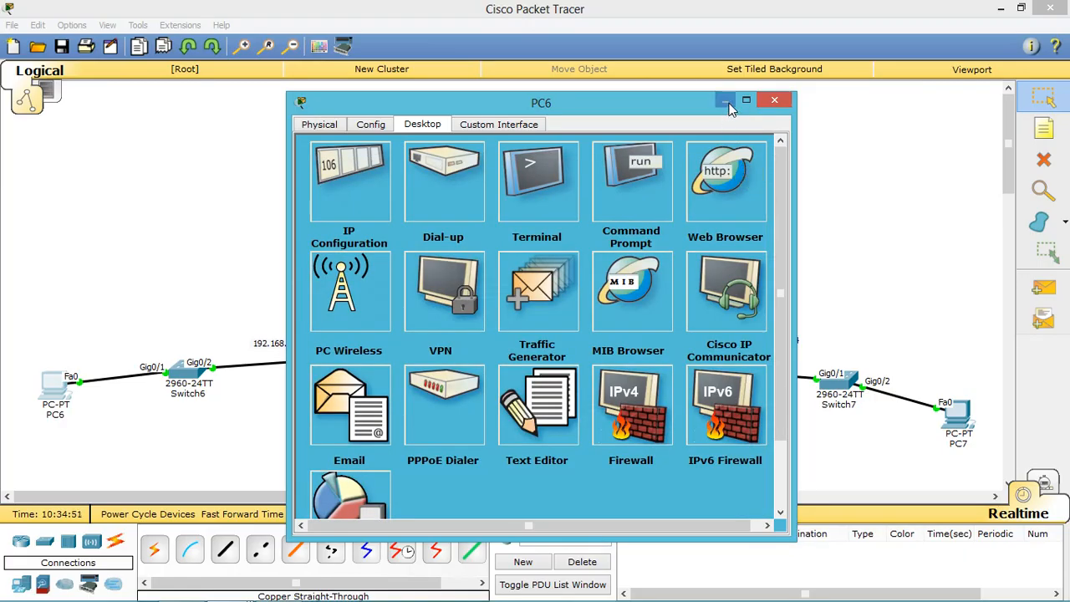
left_click(771, 104)
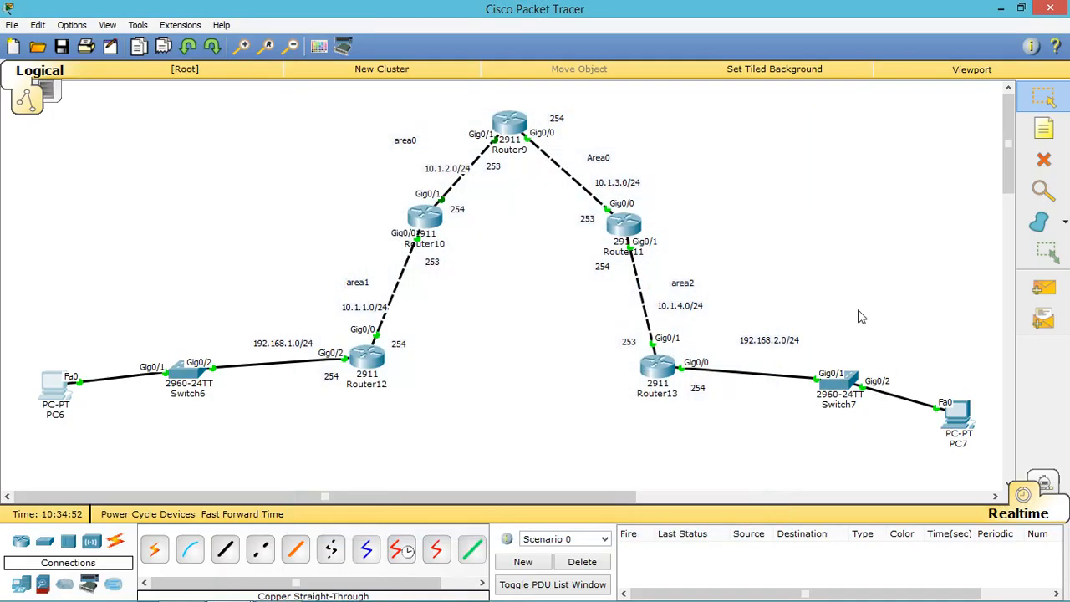
Open PC7's command prompt and check its addressing with ipconfig
left_click(956, 418)
left_click(627, 185)
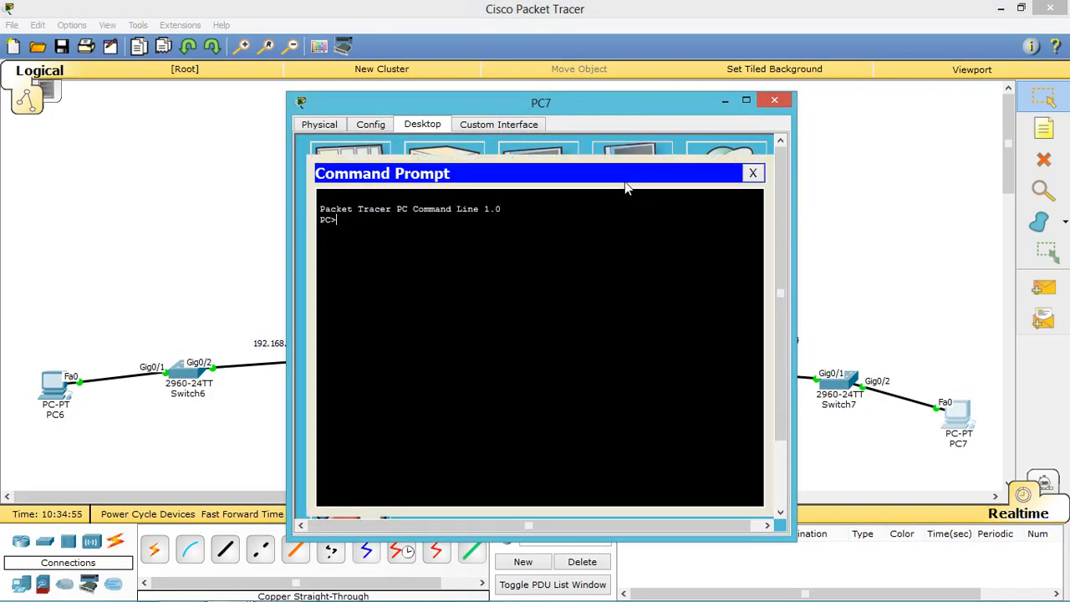
type("ipconfig")
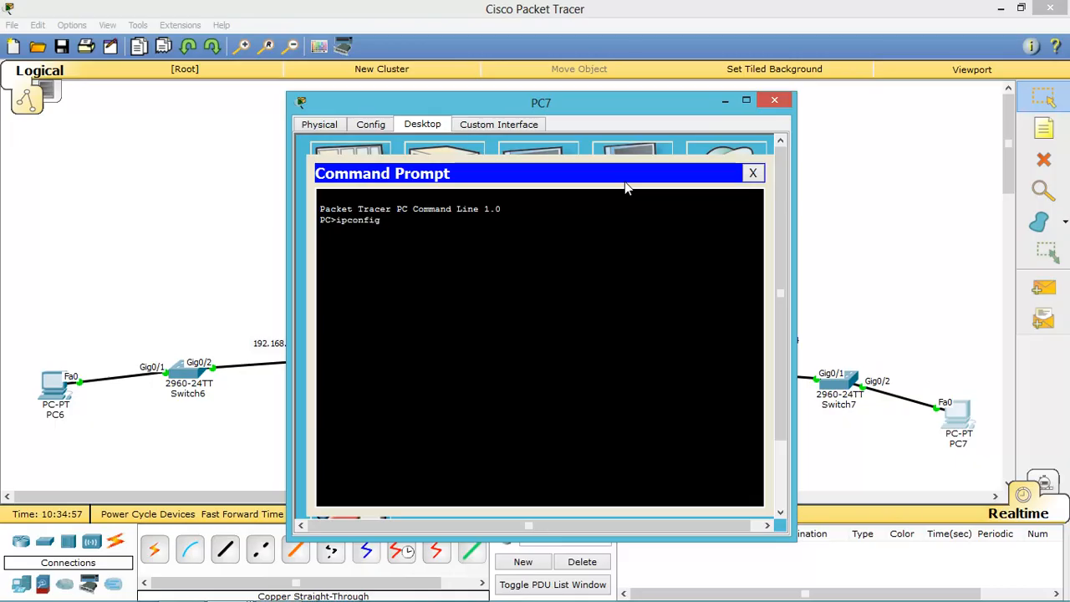
key("Return")
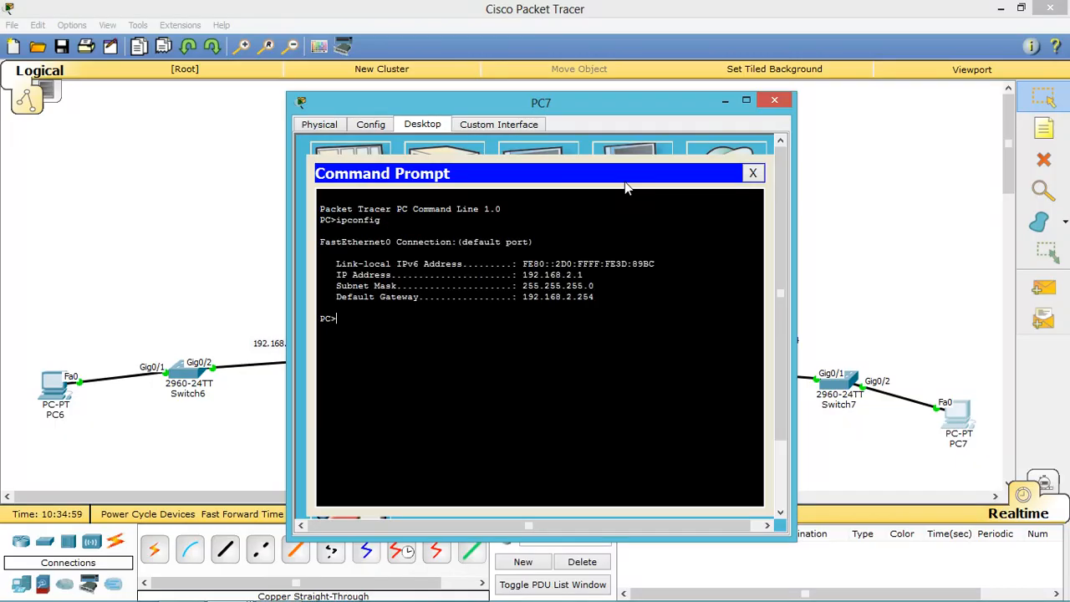
Ping 192.168.1.1 from PC7 to test connectivity to PC6
type("ping ")
type("19")
type("/")
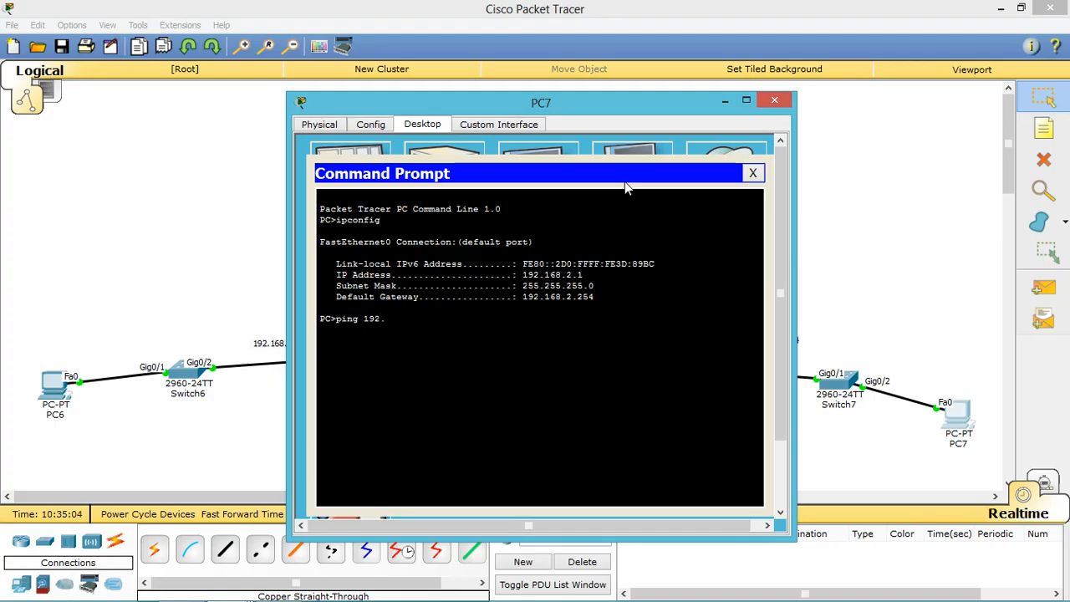
type("168.1.1")
key("Return")
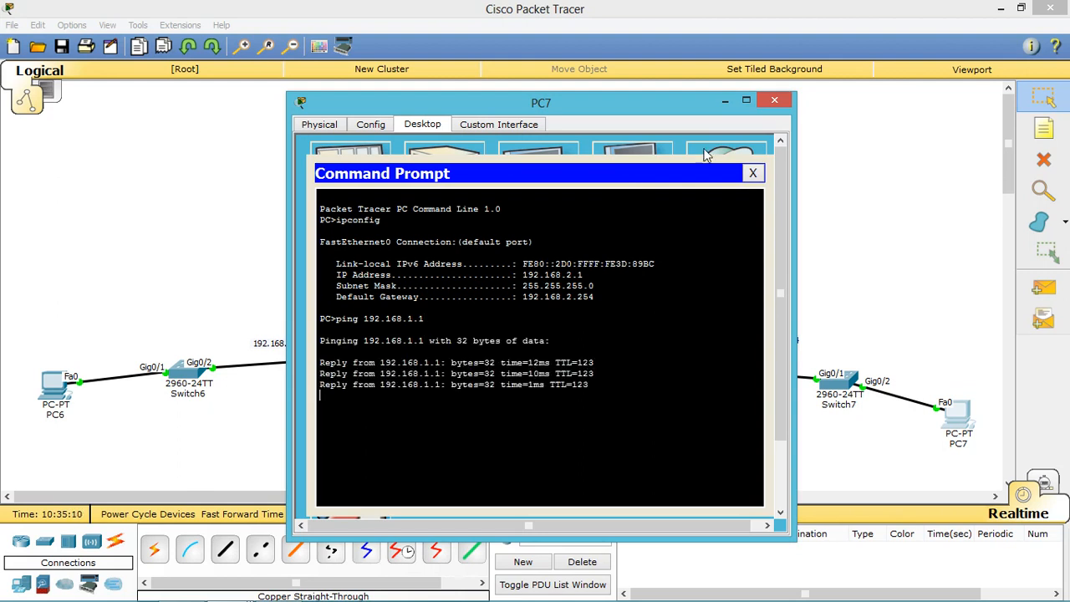
Close PC7's window and return Router9's CLI from OSPF router configuration to privileged EXEC mode
left_click(775, 101)
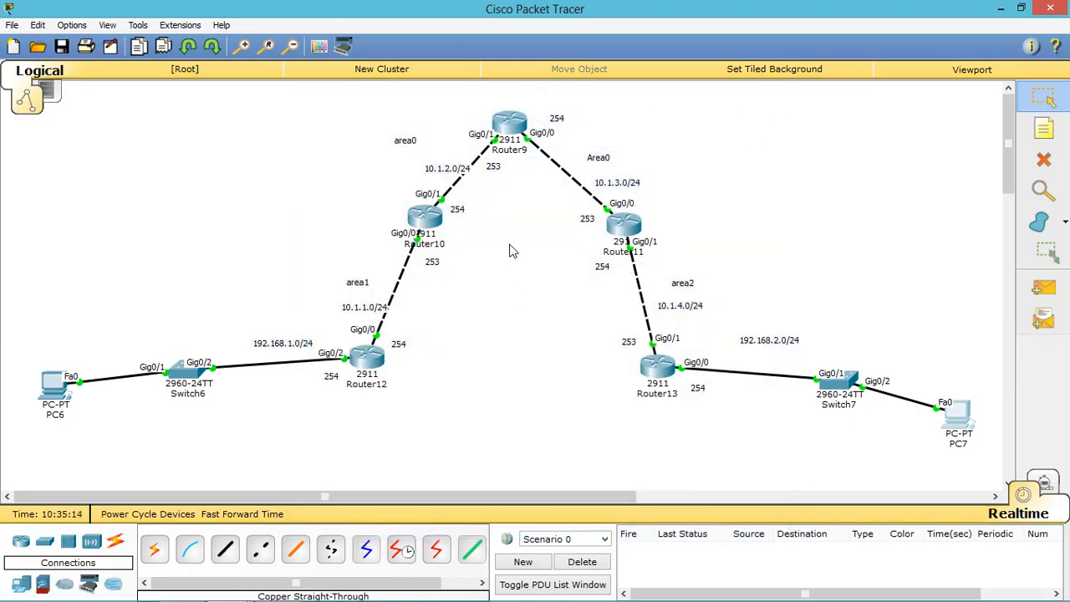
left_click(512, 132)
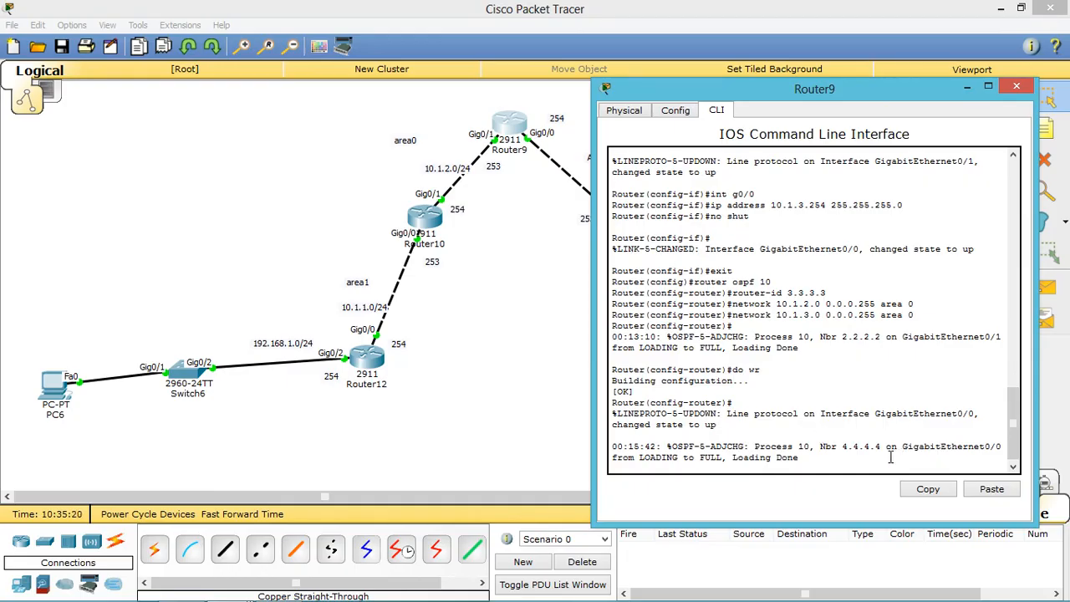
key("Return")
key("Return")
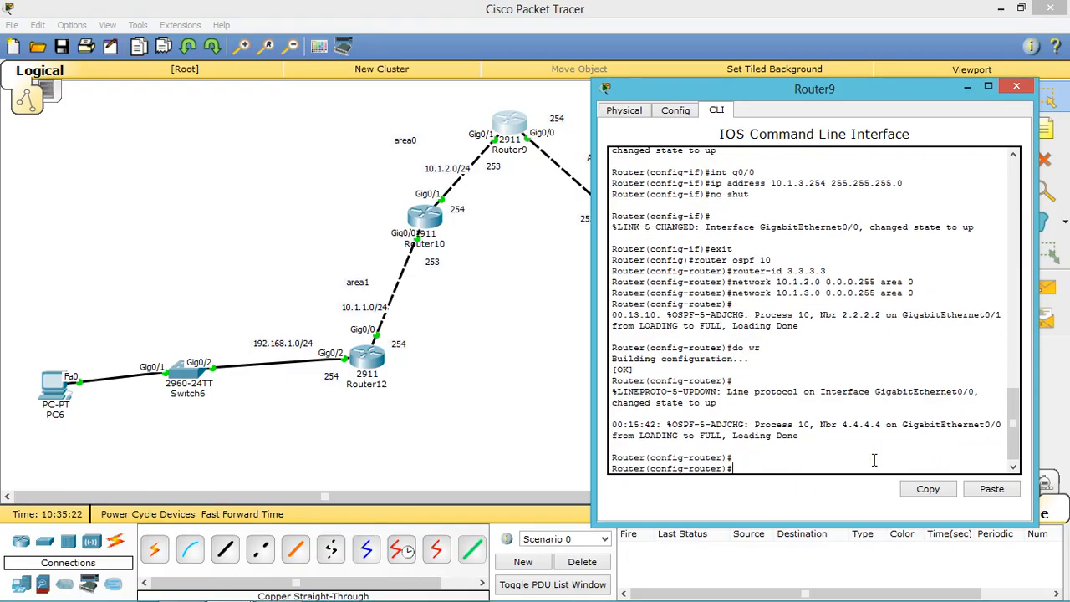
type("exit")
key("Return")
type("ex")
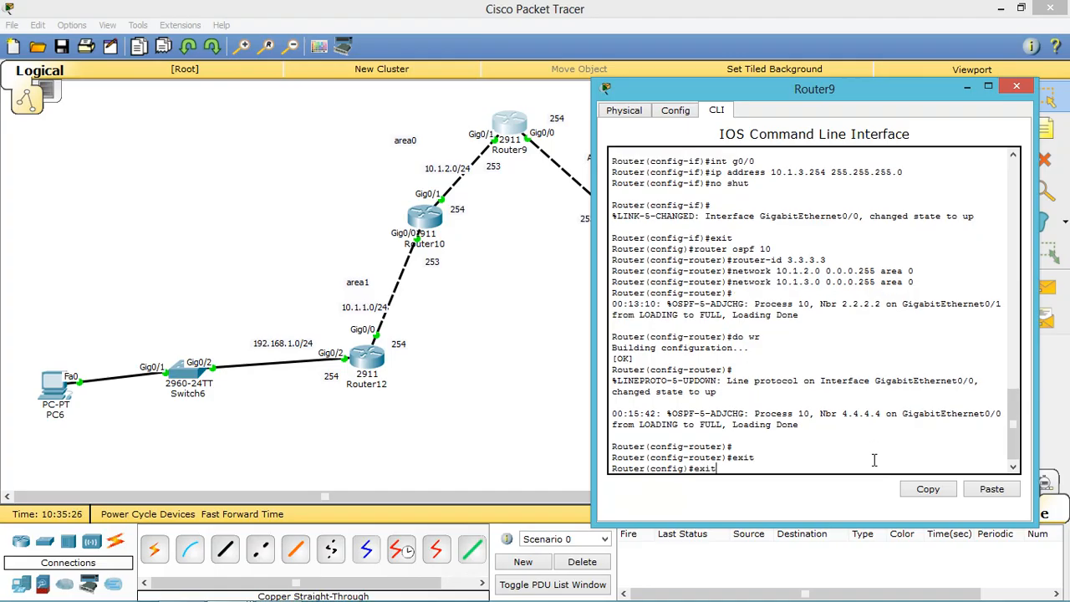
type("it")
key("Return")
Display Router9's full routing table with show ip route and examine the OSPF route codes and the O IA entries
type("sho")
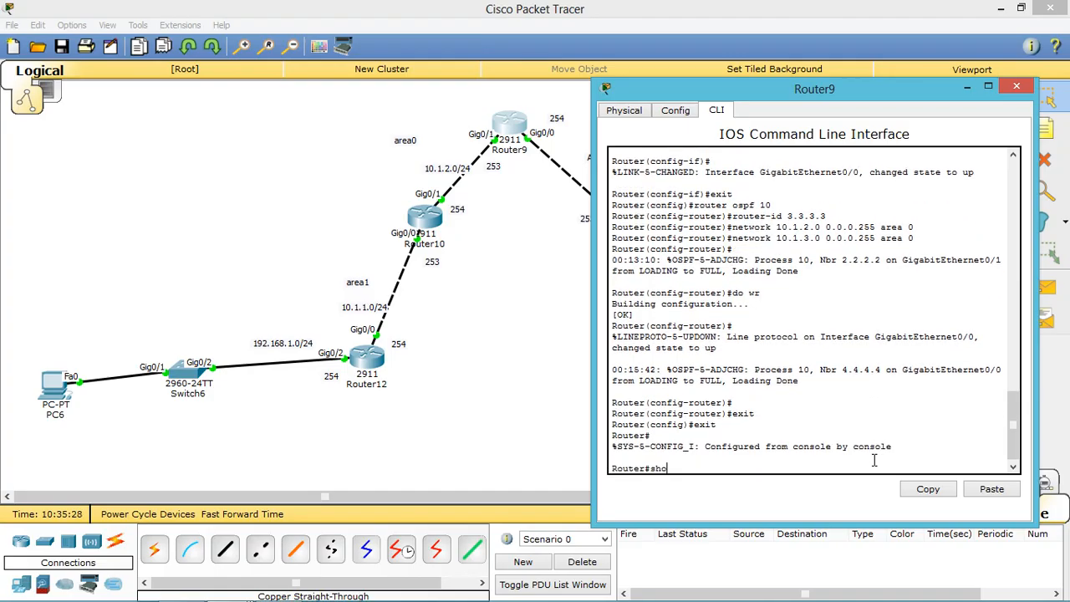
type("w ip route")
key("Return")
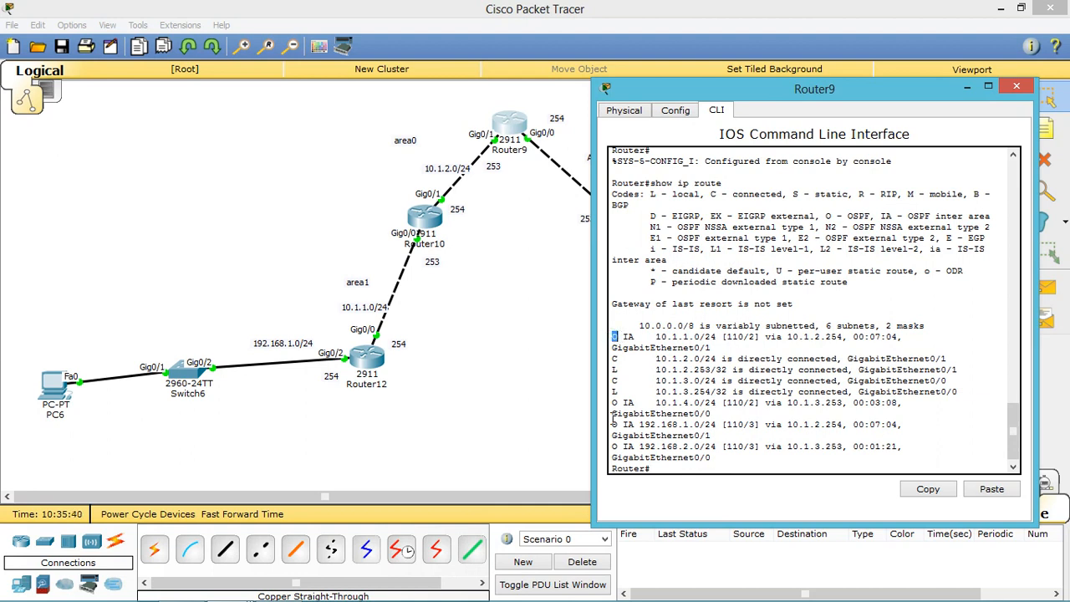
left_click_drag(613, 405, 631, 428)
left_click_drag(879, 215, 889, 216)
left_click_drag(854, 227, 860, 228)
left_click_drag(649, 240, 934, 242)
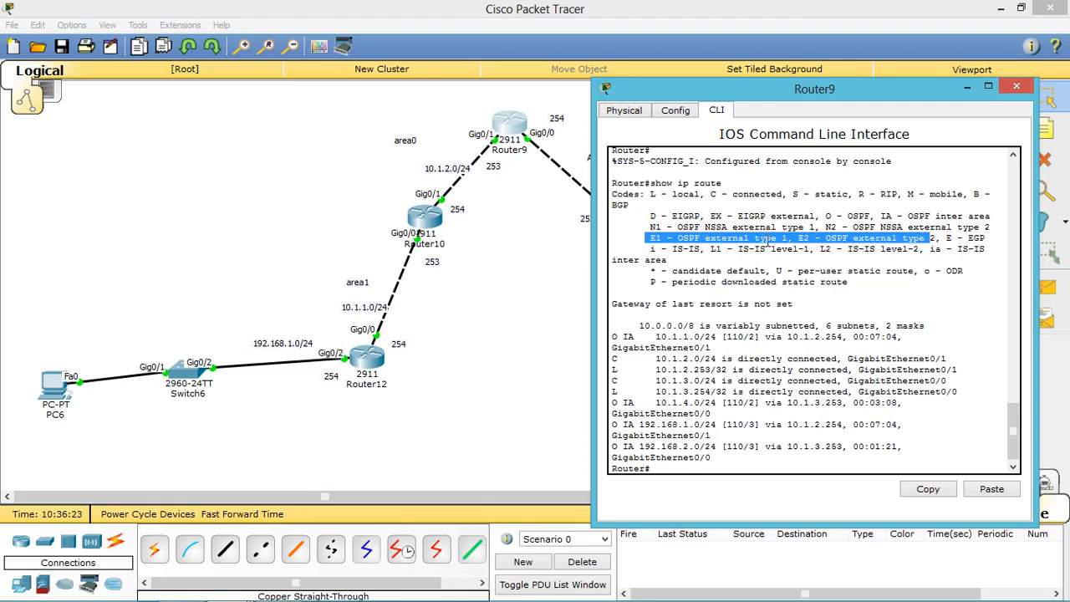
left_click(626, 241)
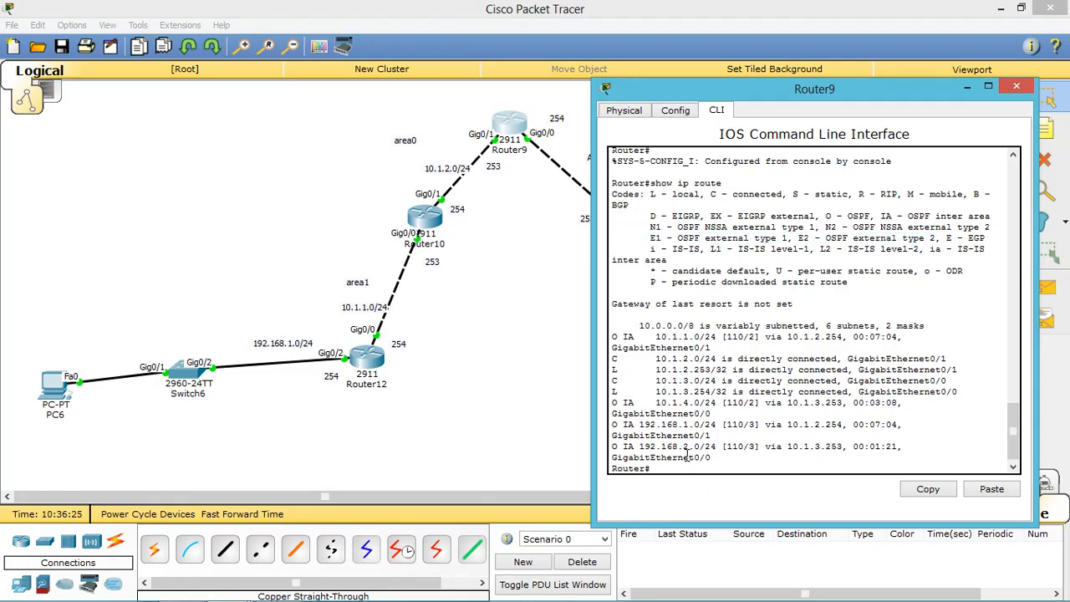
left_click_drag(611, 402, 640, 402)
List only Router9's OSPF-learned routes with show ip route ospf
left_click(664, 469)
key("Up")
type("ospf")
key("Return")
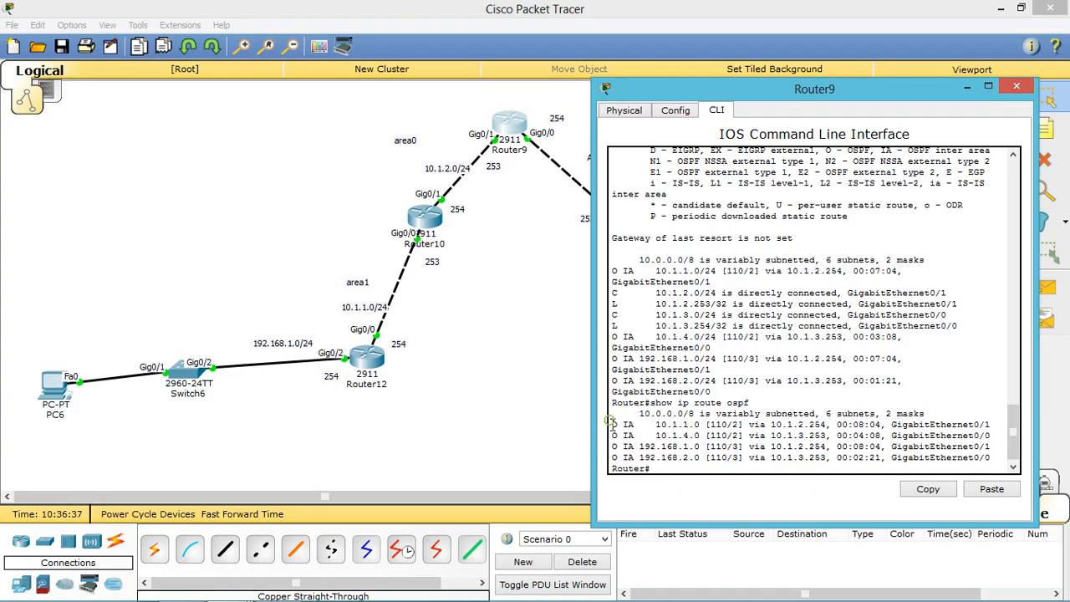
Compare Router9's OSPF routes with the topology, examining the 10.1.1.0/24 network and Router10's Gig0/1 as next hop
left_click_drag(613, 422, 701, 458)
left_click(651, 424)
left_click_drag(321, 309, 394, 320)
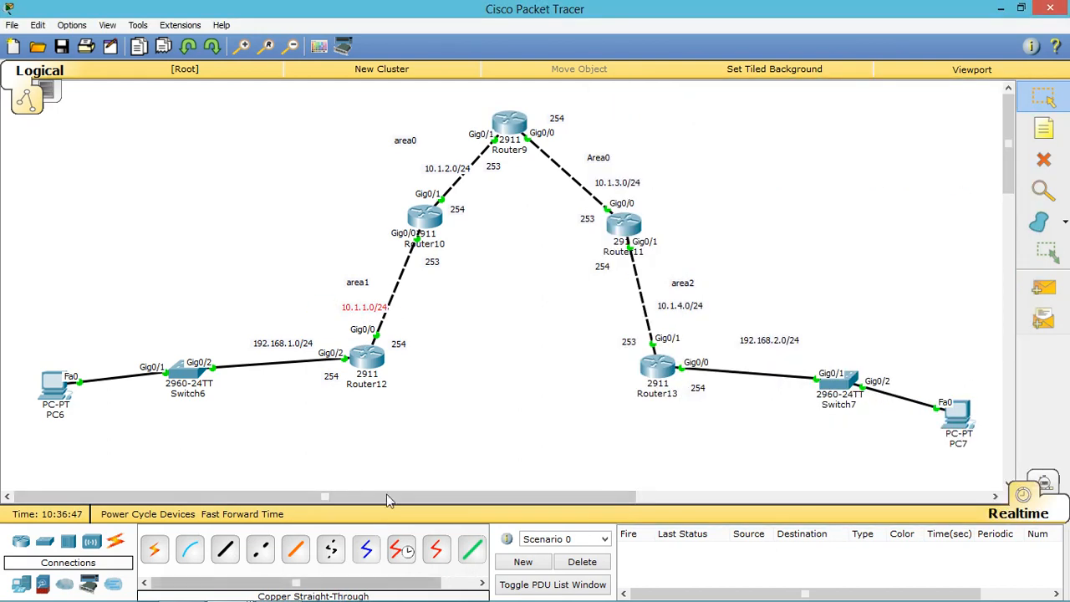
key("alt+Tab")
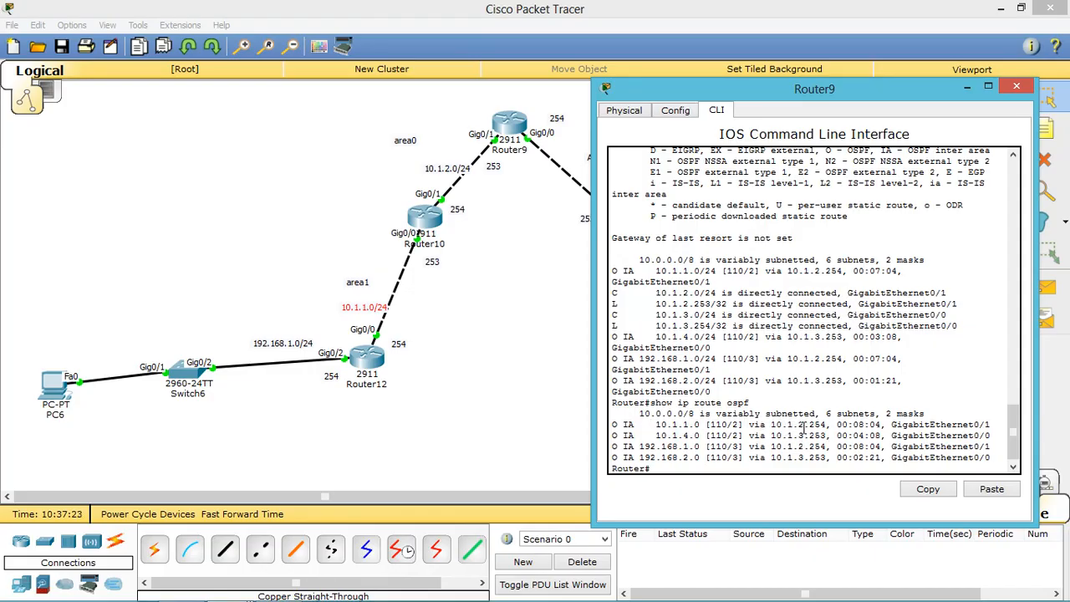
left_click(434, 199)
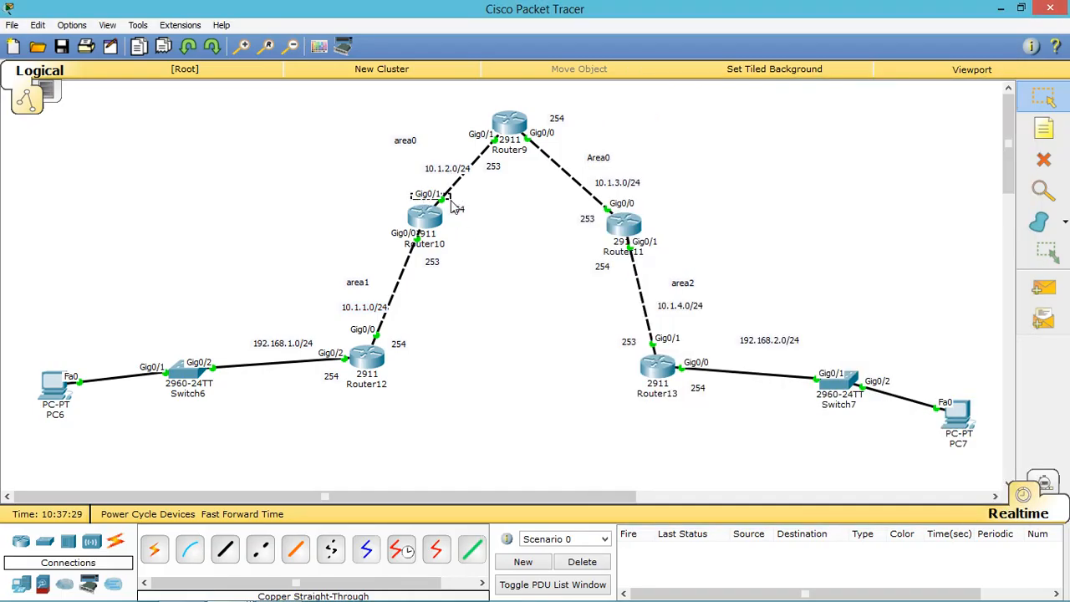
left_click(493, 245)
mouse_move(266, 601)
key("alt+Tab")
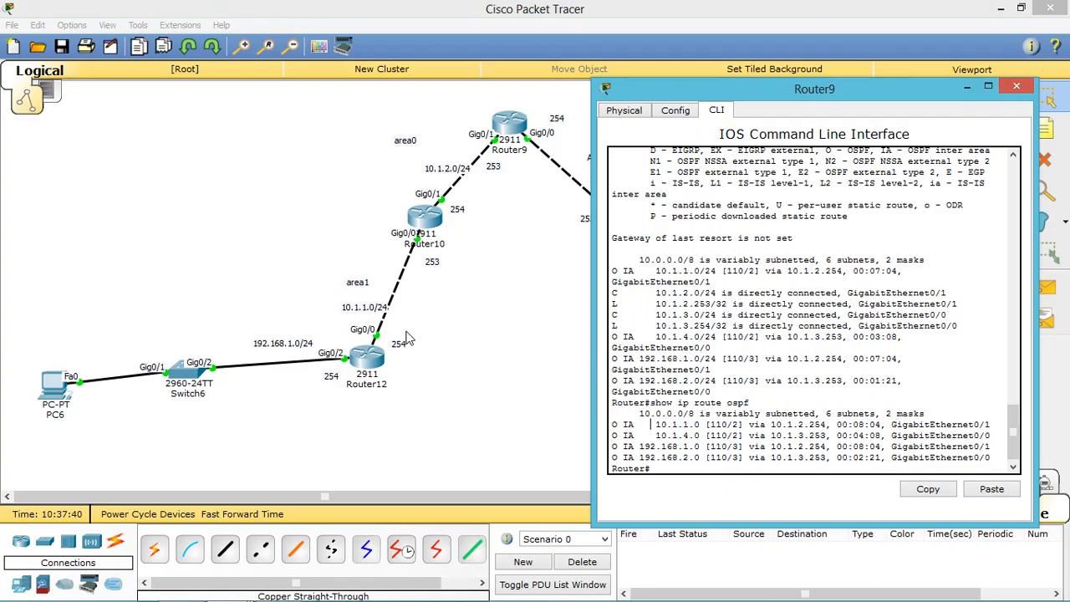